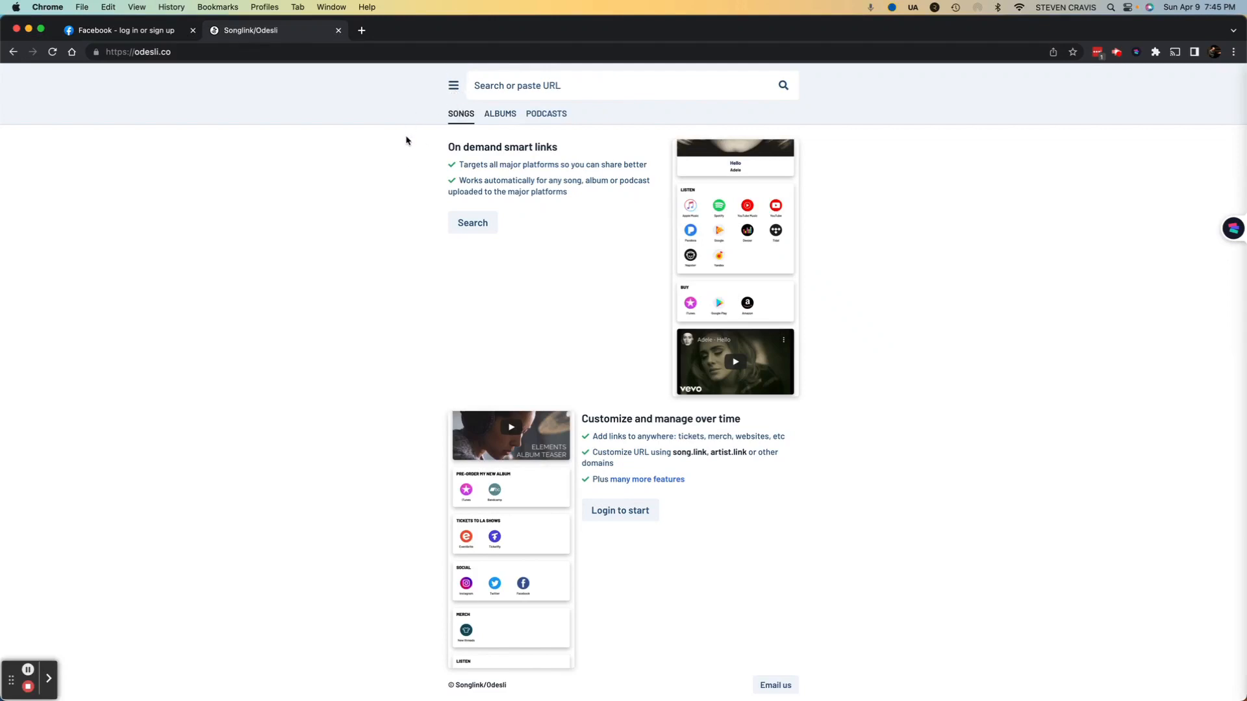
Log in to the Odesli account with the filled-in credentials and return from the dashboard to the home page
{"action": "left_click", "coordinate": [453, 85]}
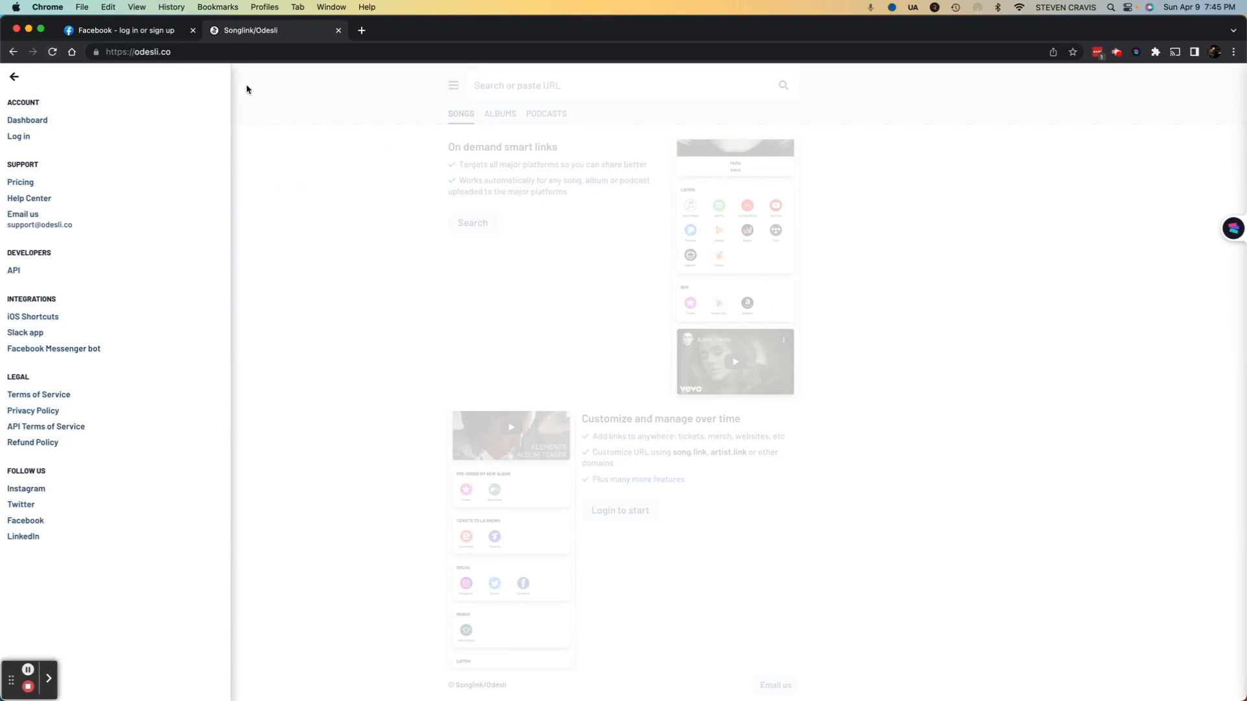
{"action": "left_click", "coordinate": [410, 87]}
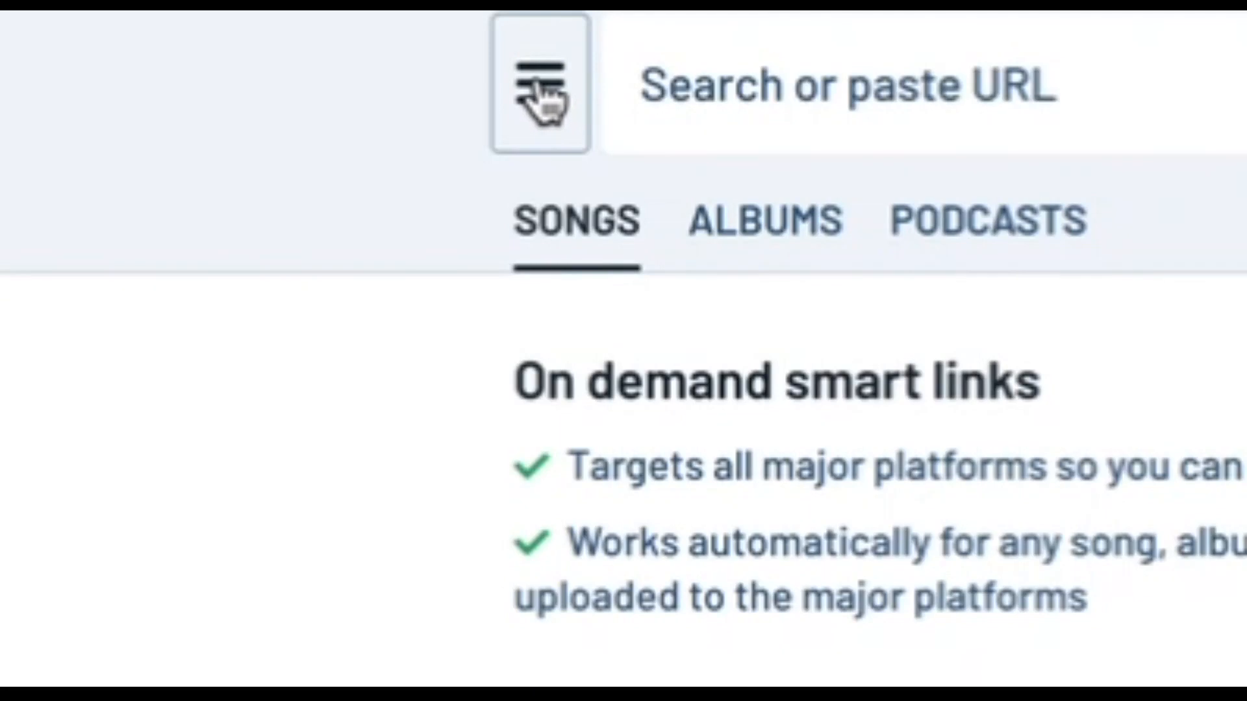
{"action": "left_click", "coordinate": [541, 103]}
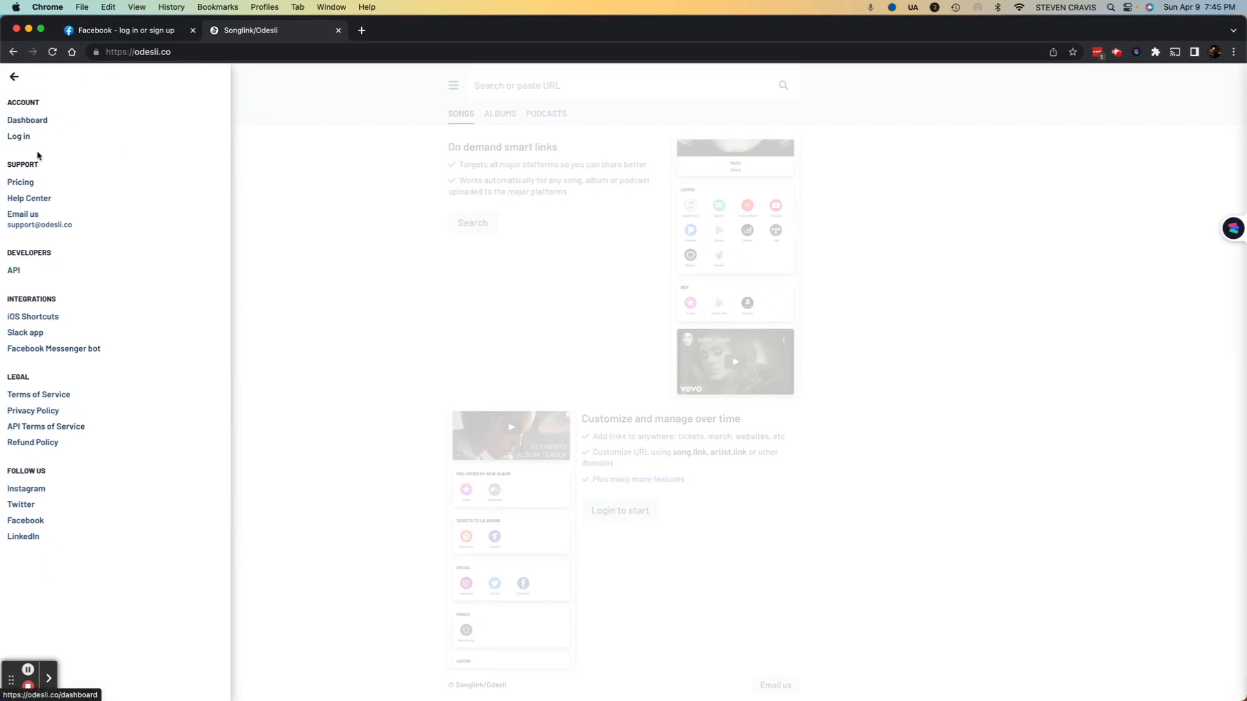
{"action": "left_click", "coordinate": [19, 139]}
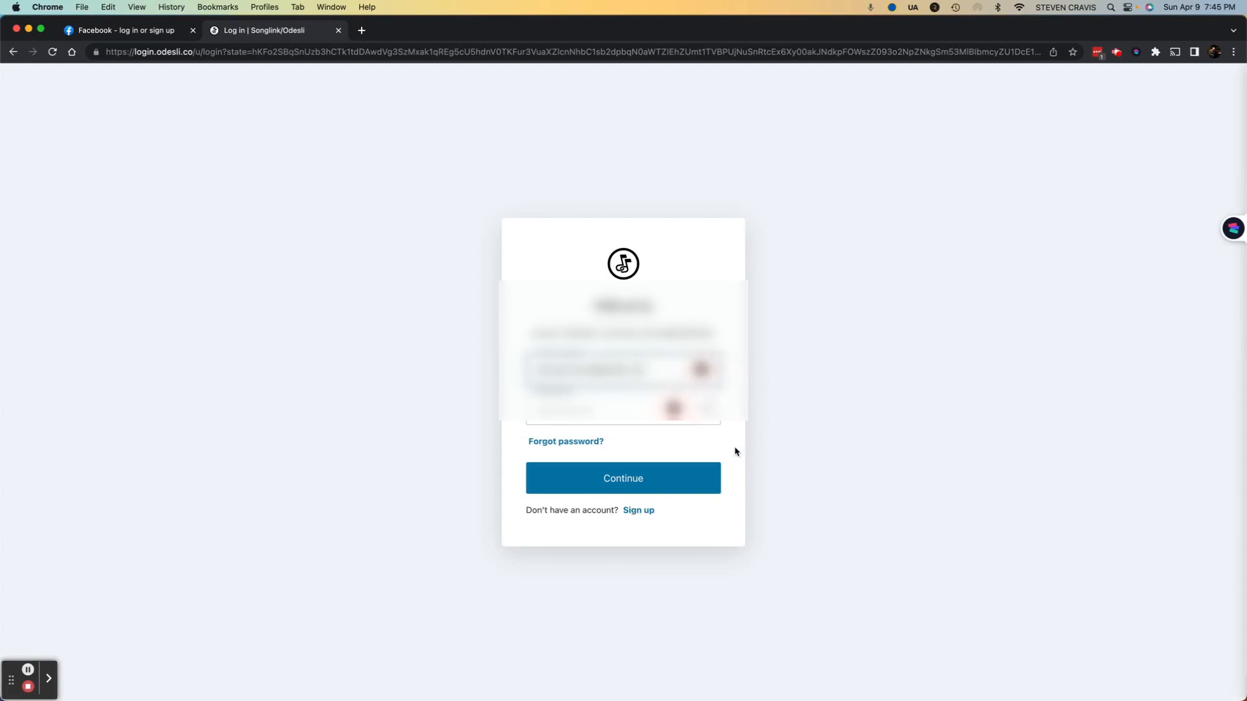
{"action": "left_click", "coordinate": [616, 479]}
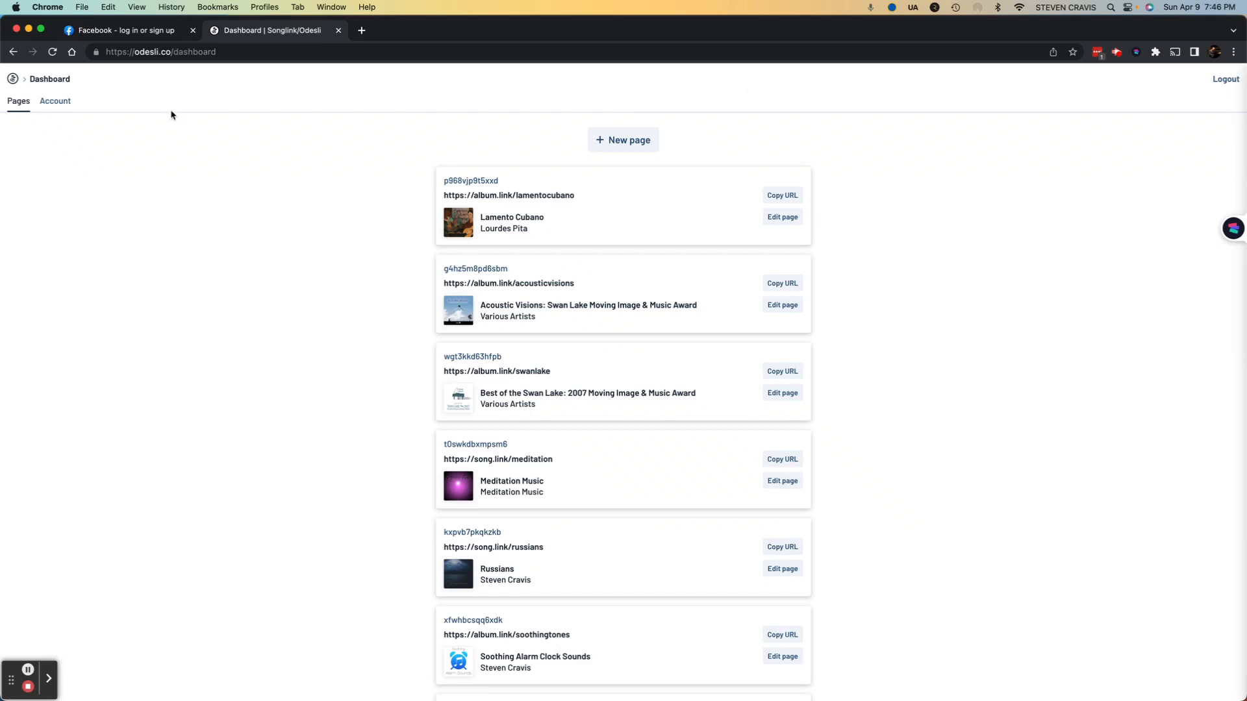
{"action": "left_click", "coordinate": [179, 84]}
{"action": "left_click", "coordinate": [13, 80]}
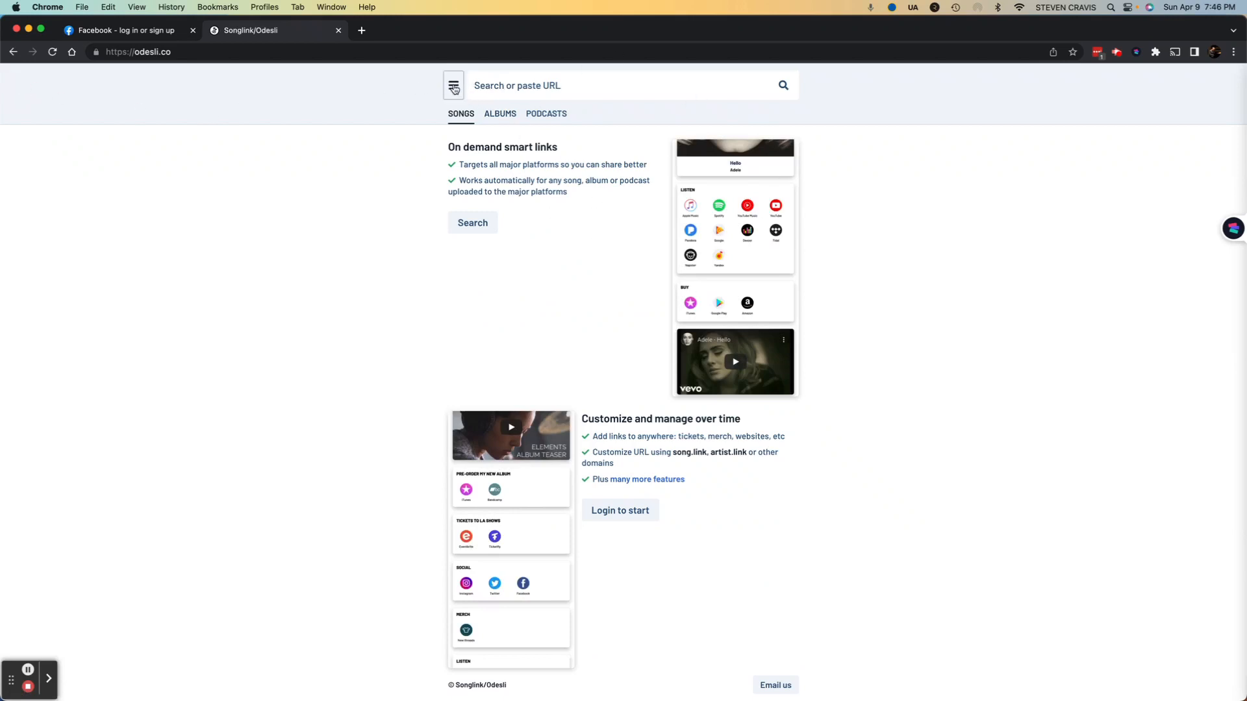
Review the existing smart link pages on the account's Dashboard and return to the home page
{"action": "left_click", "coordinate": [454, 89]}
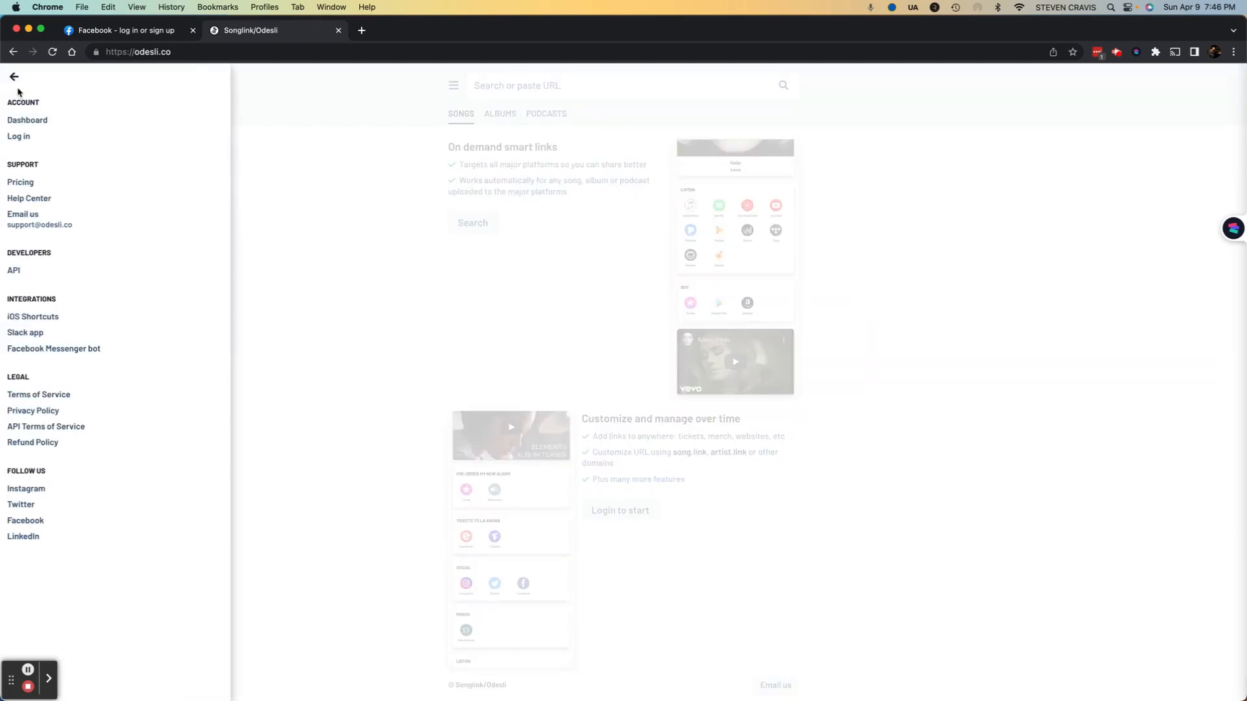
{"action": "left_click", "coordinate": [13, 79]}
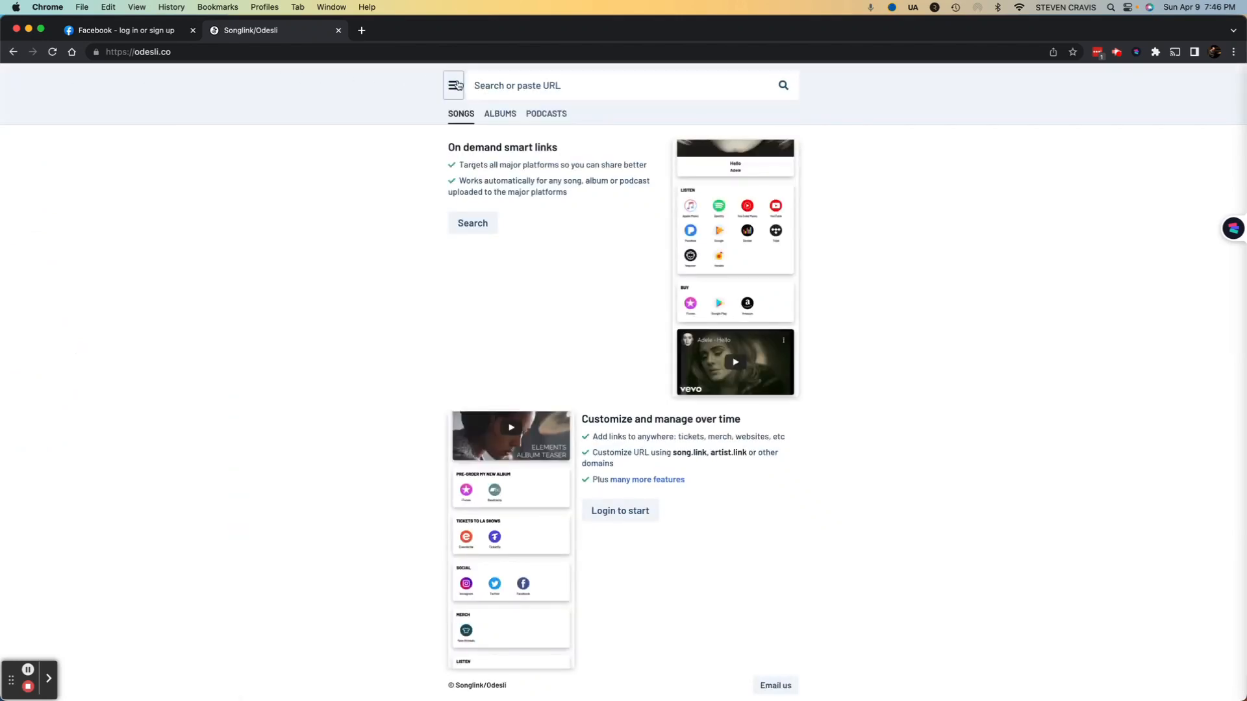
{"action": "left_click", "coordinate": [454, 84]}
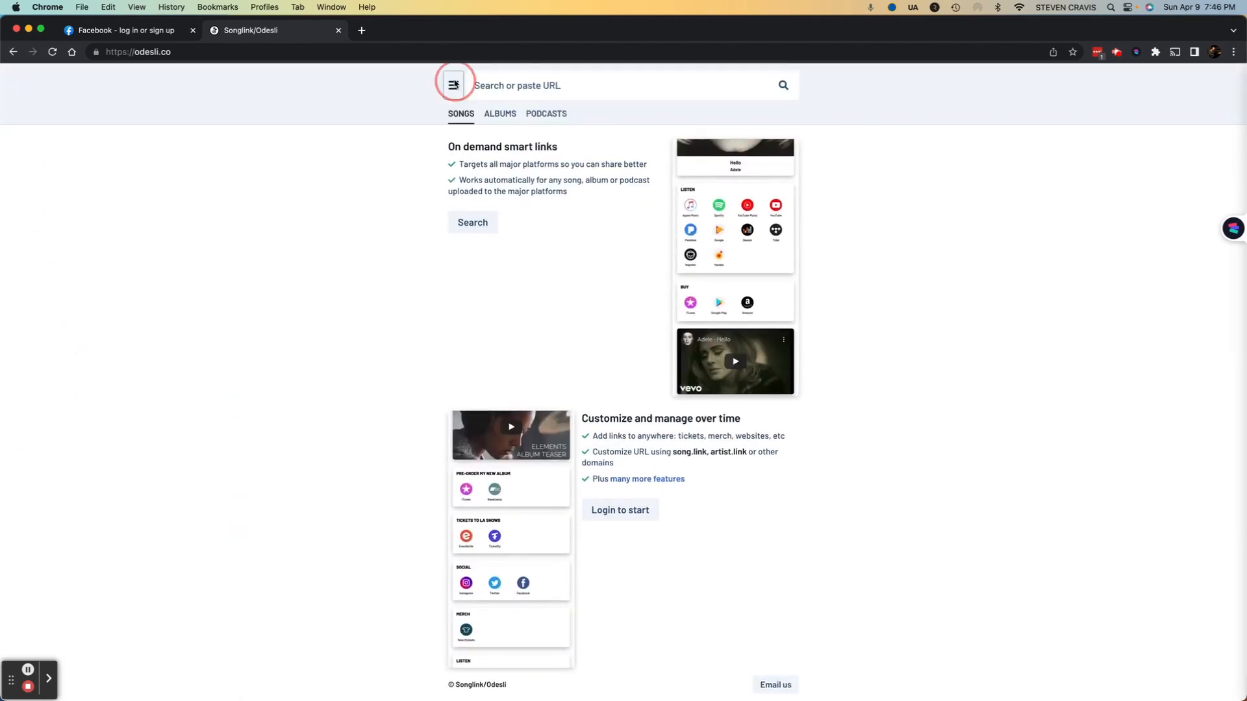
{"action": "left_click", "coordinate": [40, 122]}
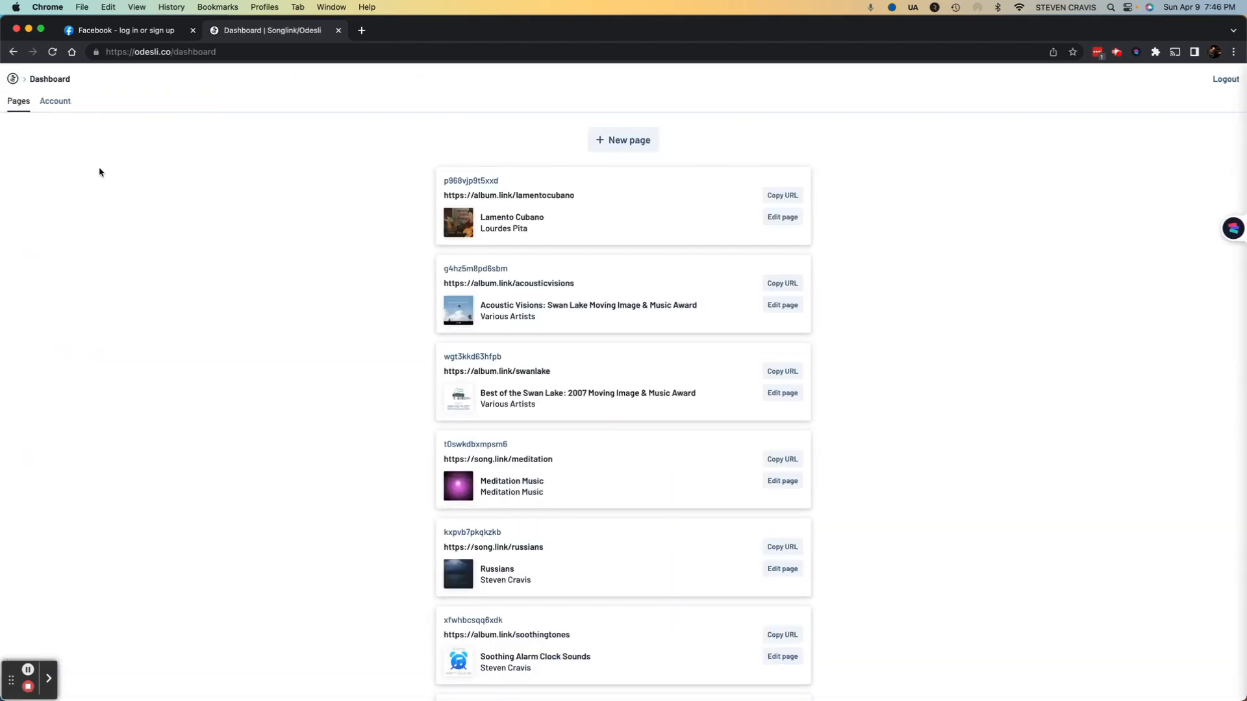
{"action": "scroll", "coordinate": [30, 91], "scroll_direction": "down", "scroll_amount": 1}
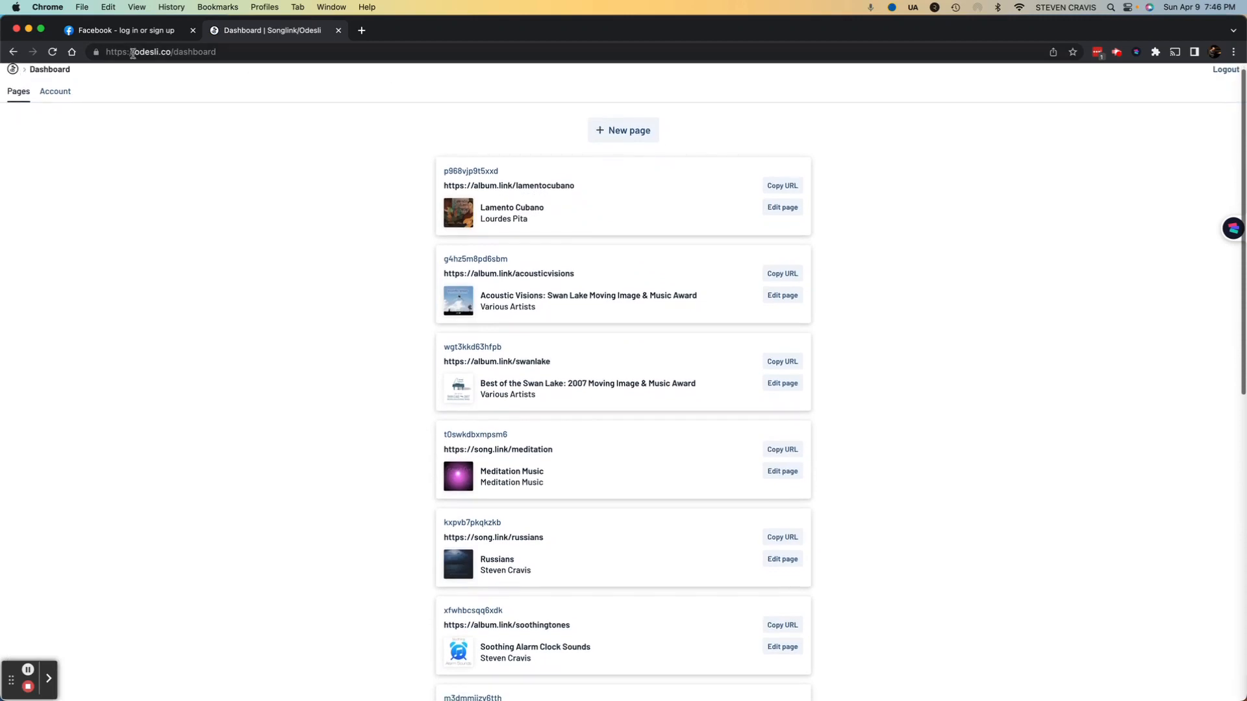
{"action": "scroll", "coordinate": [18, 74], "scroll_direction": "down", "scroll_amount": 1}
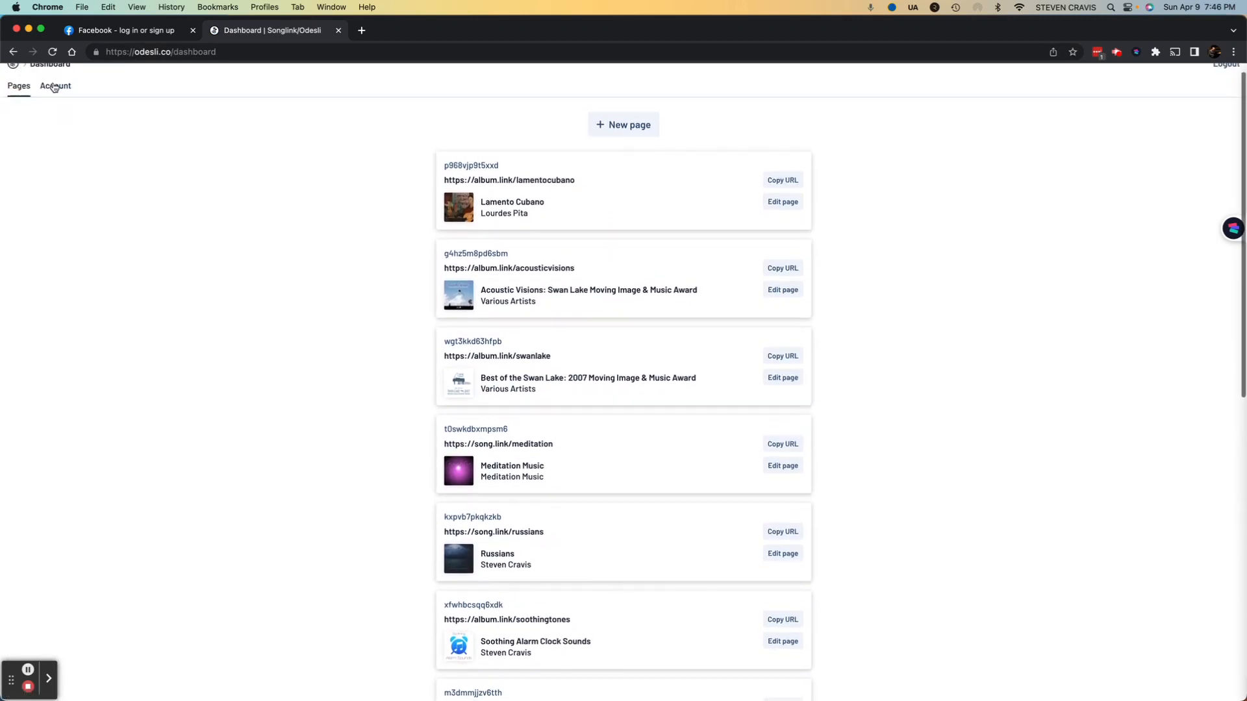
{"action": "scroll", "coordinate": [30, 69], "scroll_direction": "up", "scroll_amount": 1}
{"action": "left_click", "coordinate": [14, 82]}
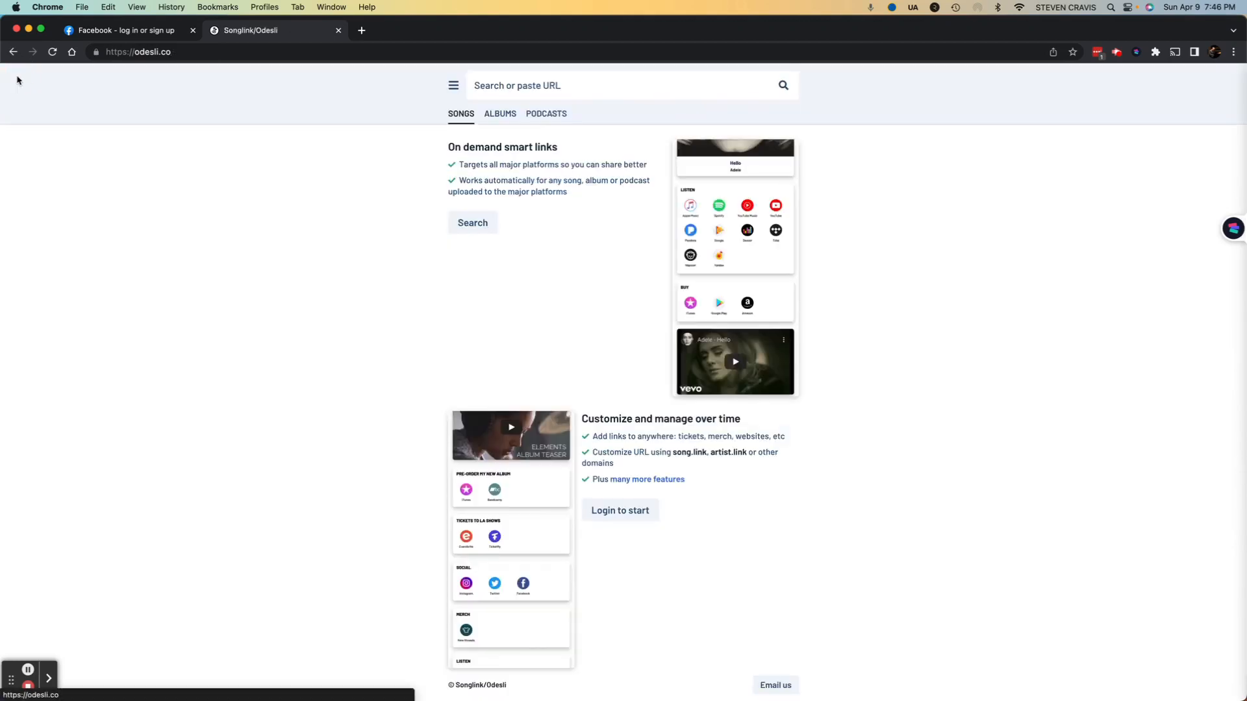
Reopen the Dashboard from the home page once more and go back to the home page
{"action": "left_click", "coordinate": [453, 85]}
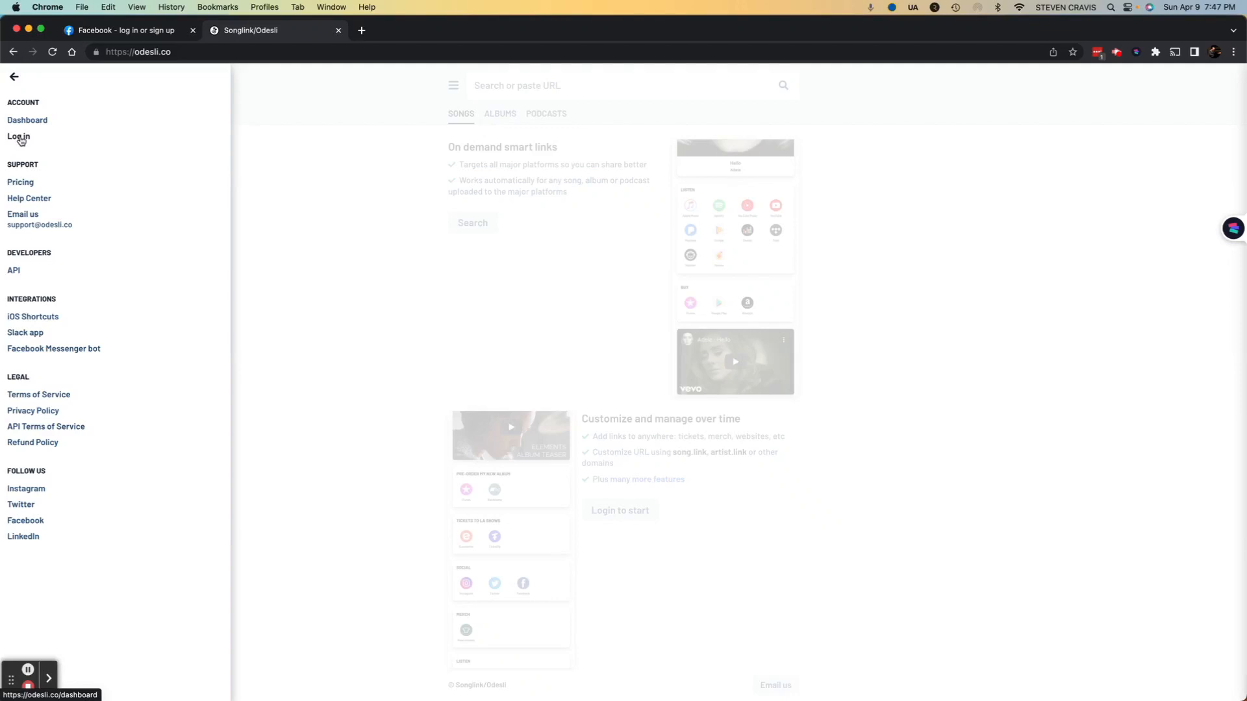
{"action": "left_click", "coordinate": [13, 77]}
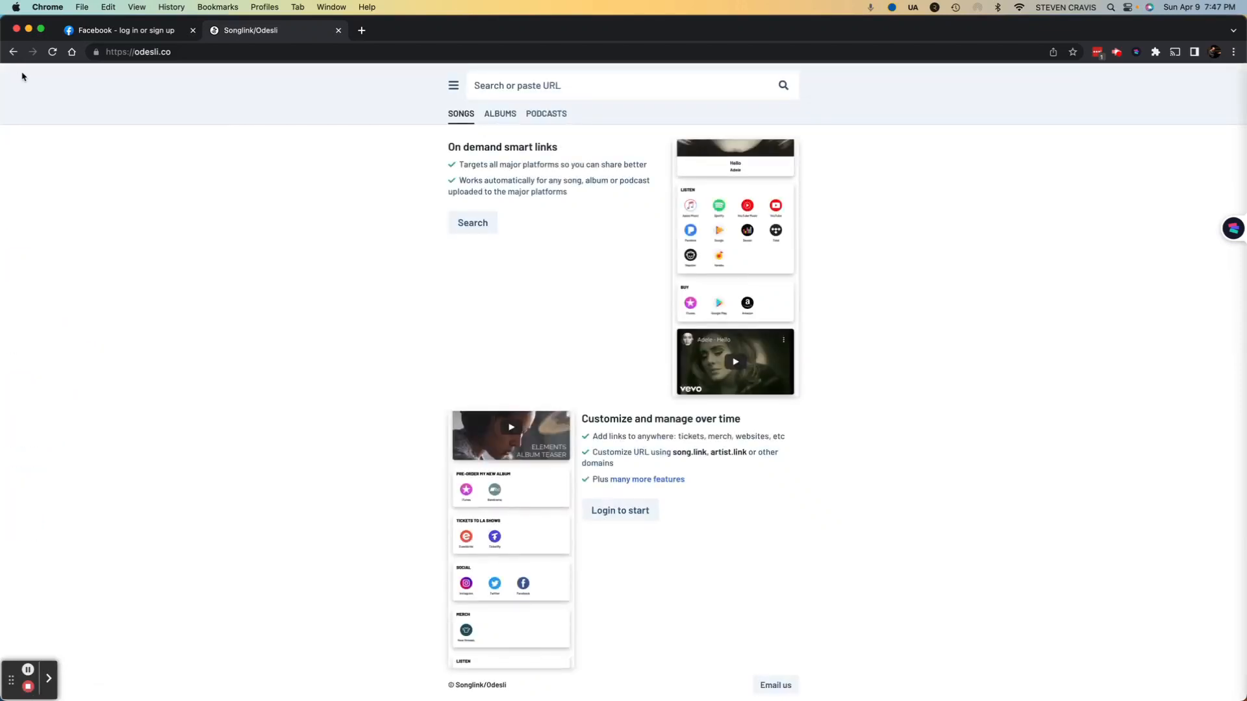
{"action": "left_click", "coordinate": [454, 86]}
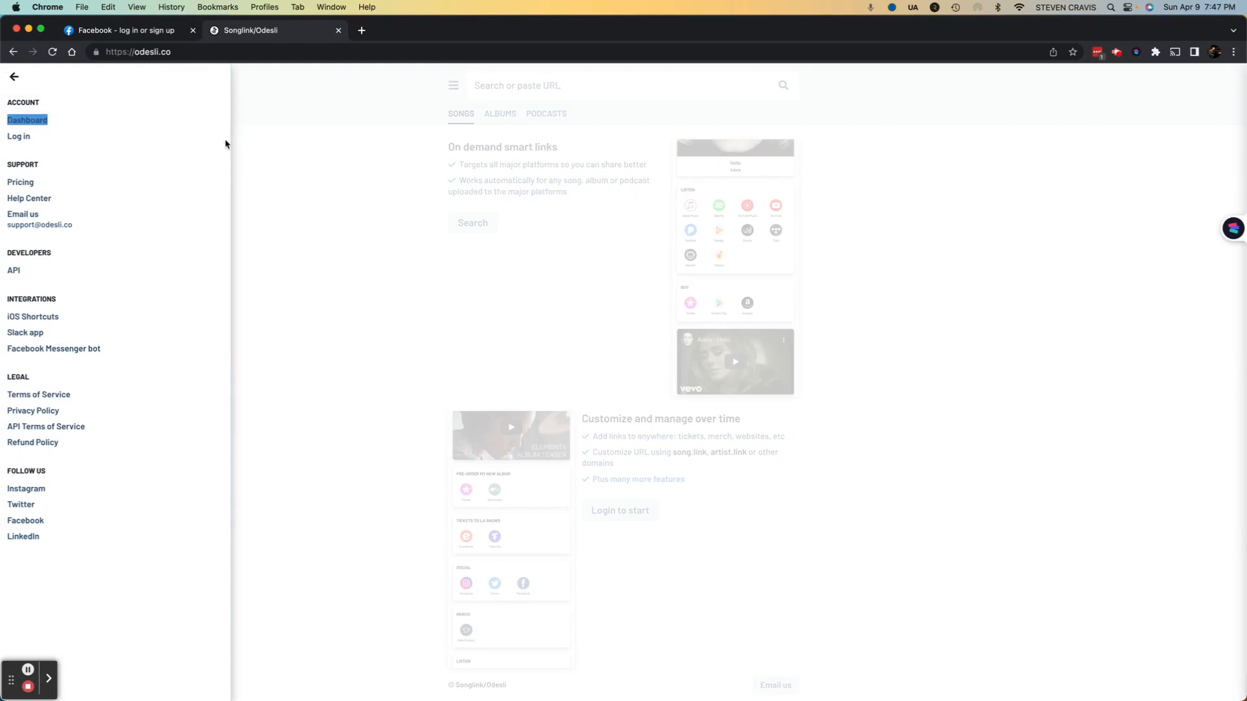
{"action": "left_click", "coordinate": [32, 122]}
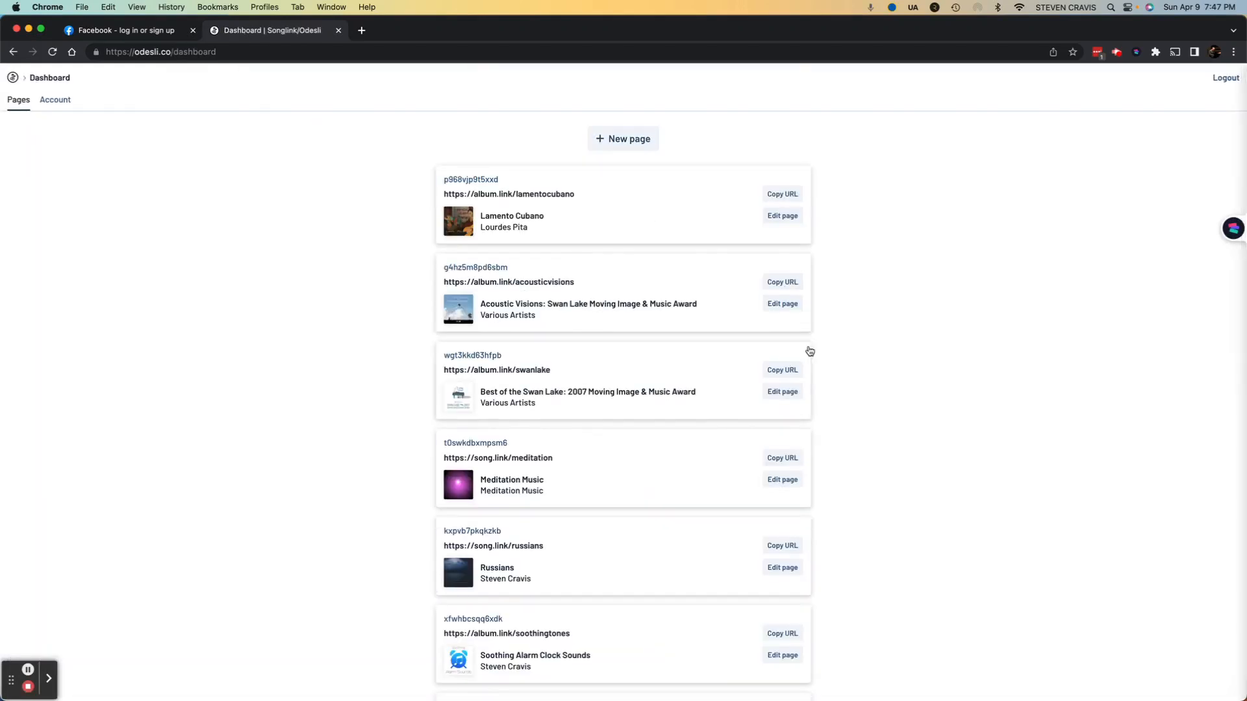
{"action": "scroll", "coordinate": [357, 151], "scroll_direction": "up", "scroll_amount": 1}
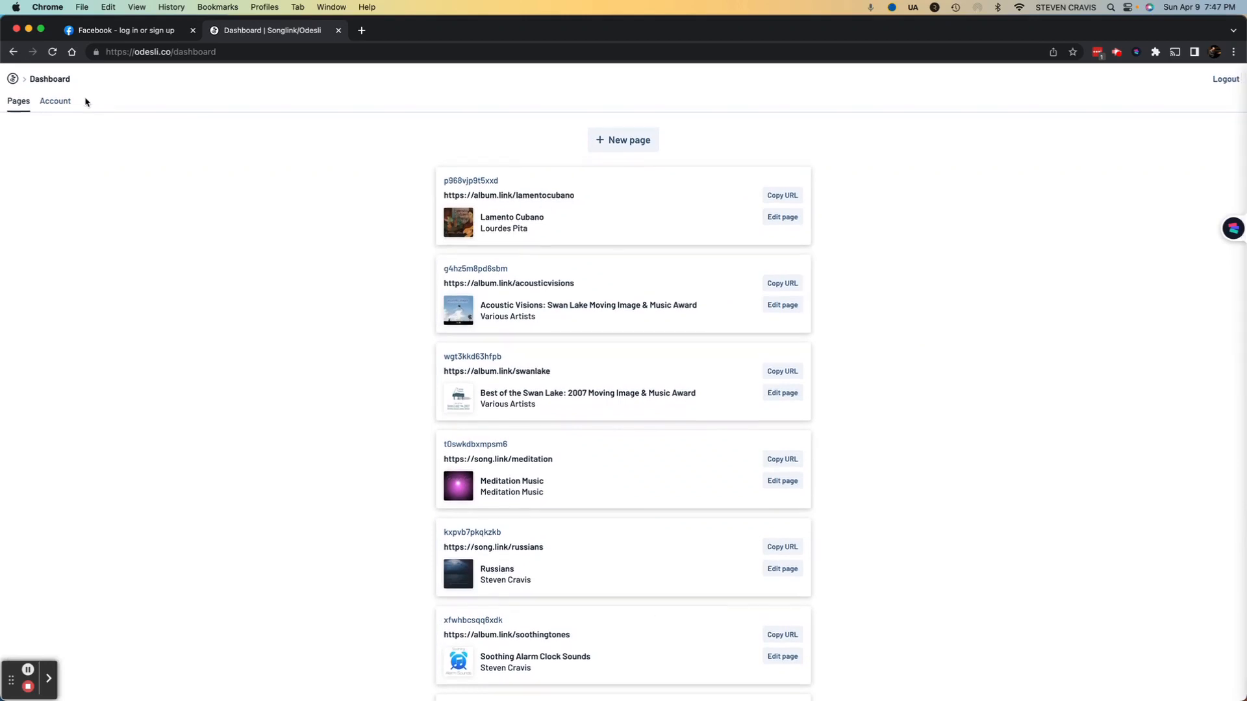
{"action": "left_click", "coordinate": [15, 80]}
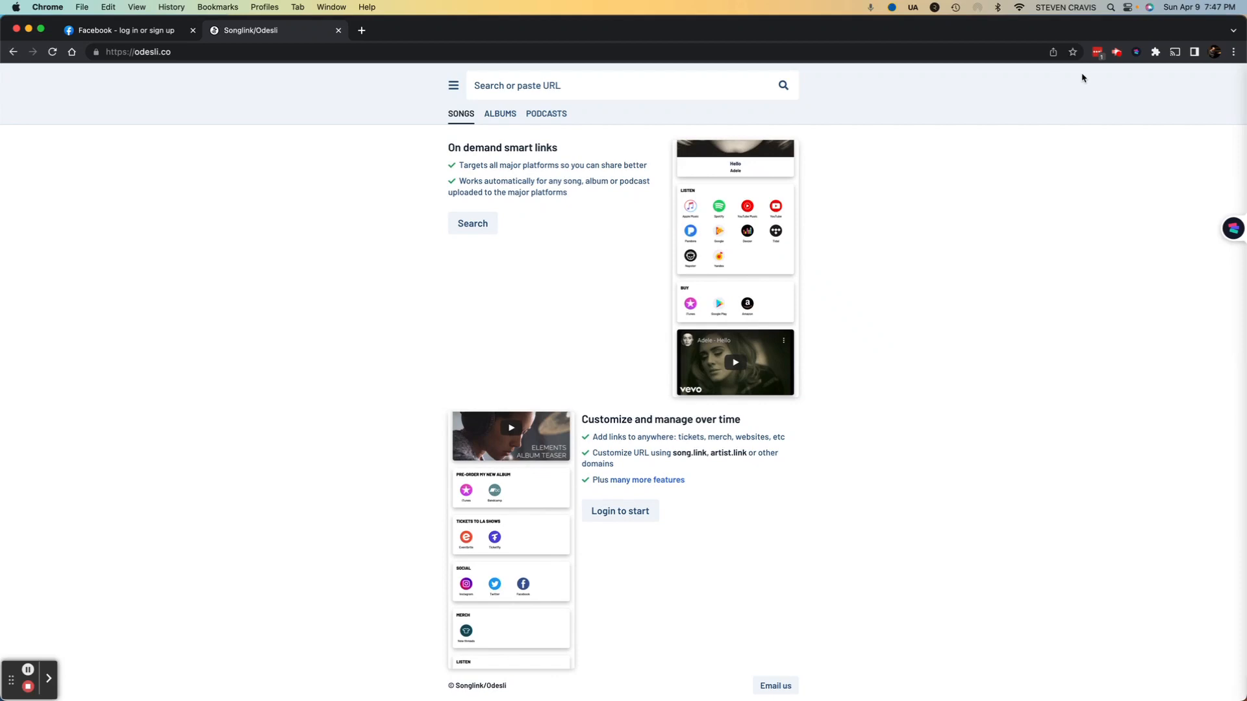
Narrow the browser window to half the screen and place a new tab beside it as a separate window
{"action": "left_click_drag", "start_coordinate": [1242, 41], "coordinate": [611, 41]}
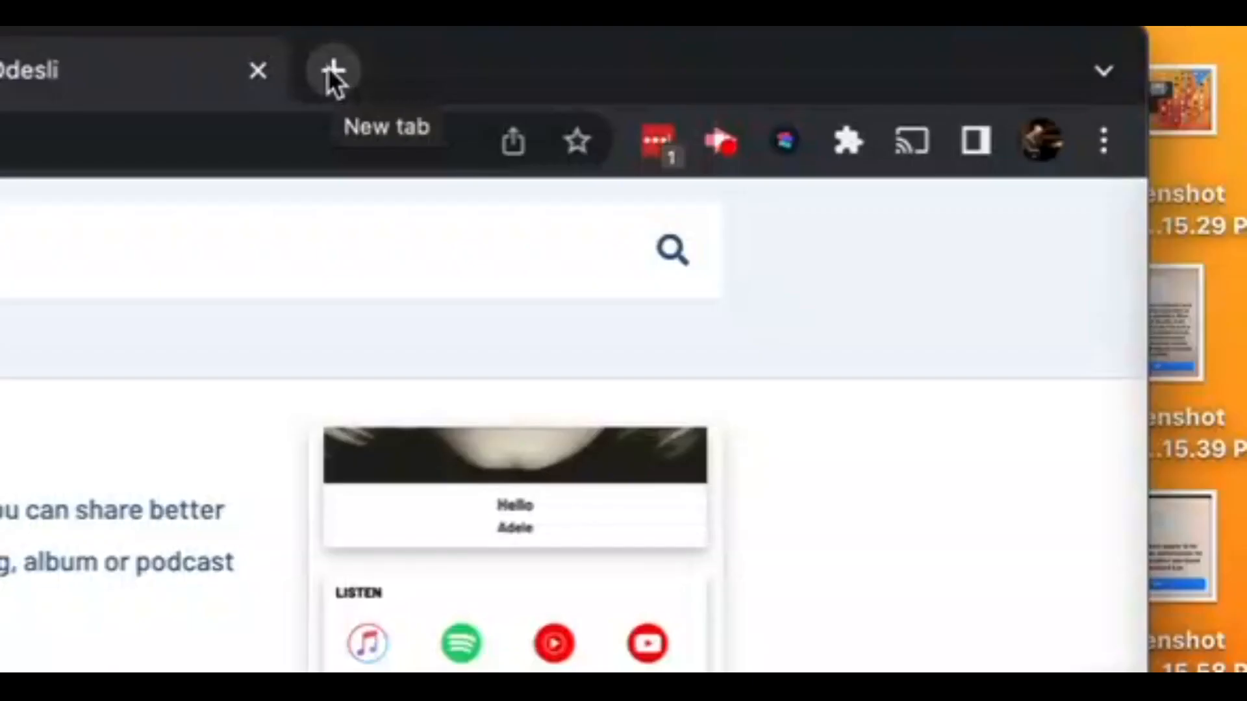
{"action": "left_click", "coordinate": [361, 31]}
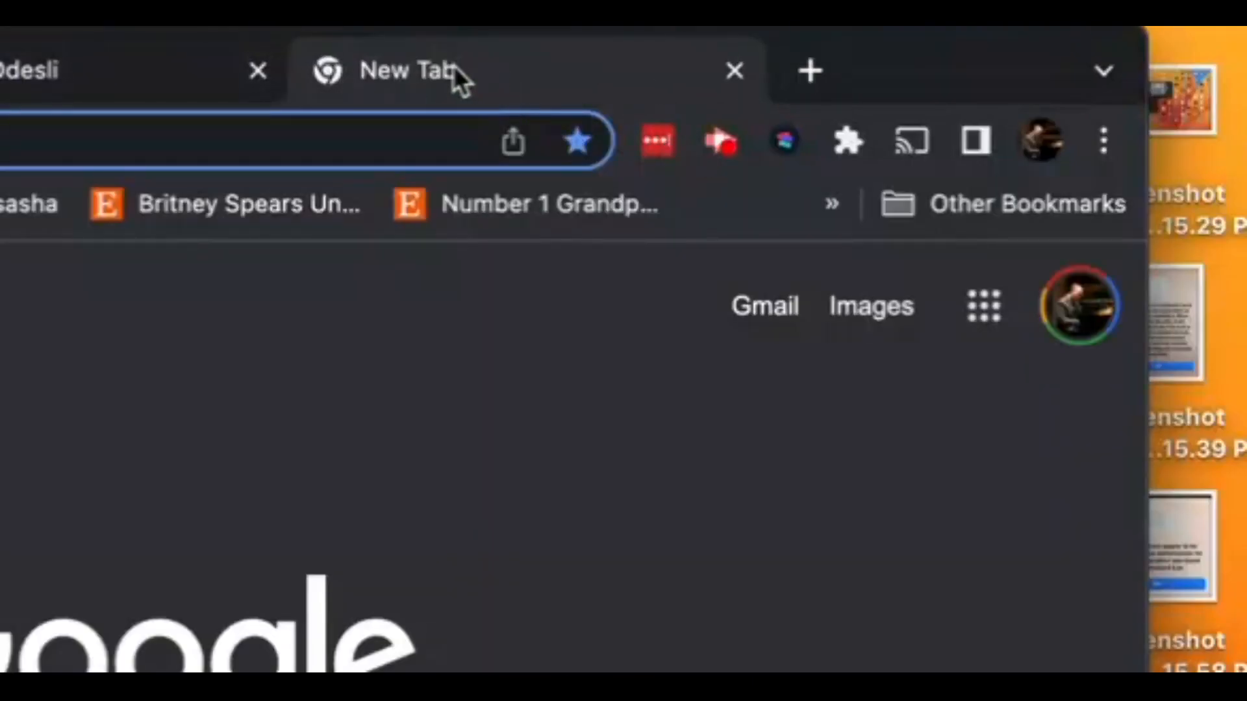
{"action": "left_click_drag", "start_coordinate": [479, 67], "coordinate": [736, 24]}
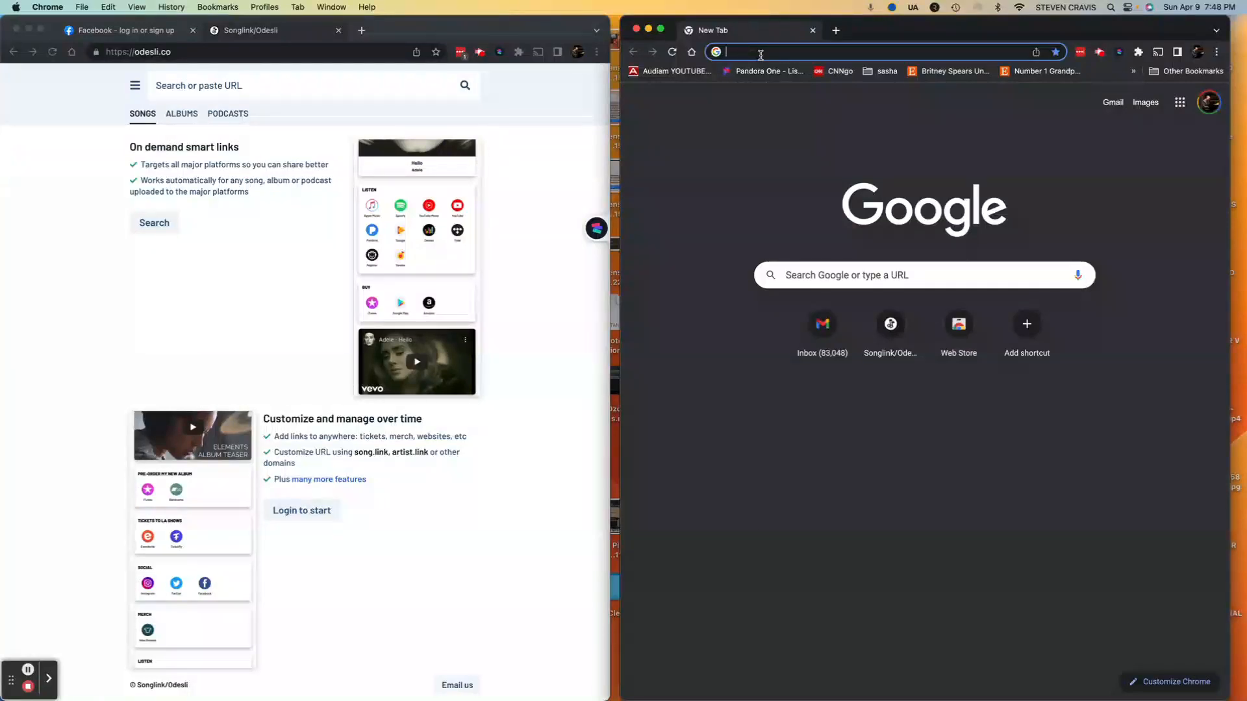
Search the web for "john barnard itunes" in the new browser window
{"action": "type", "text": "john "}
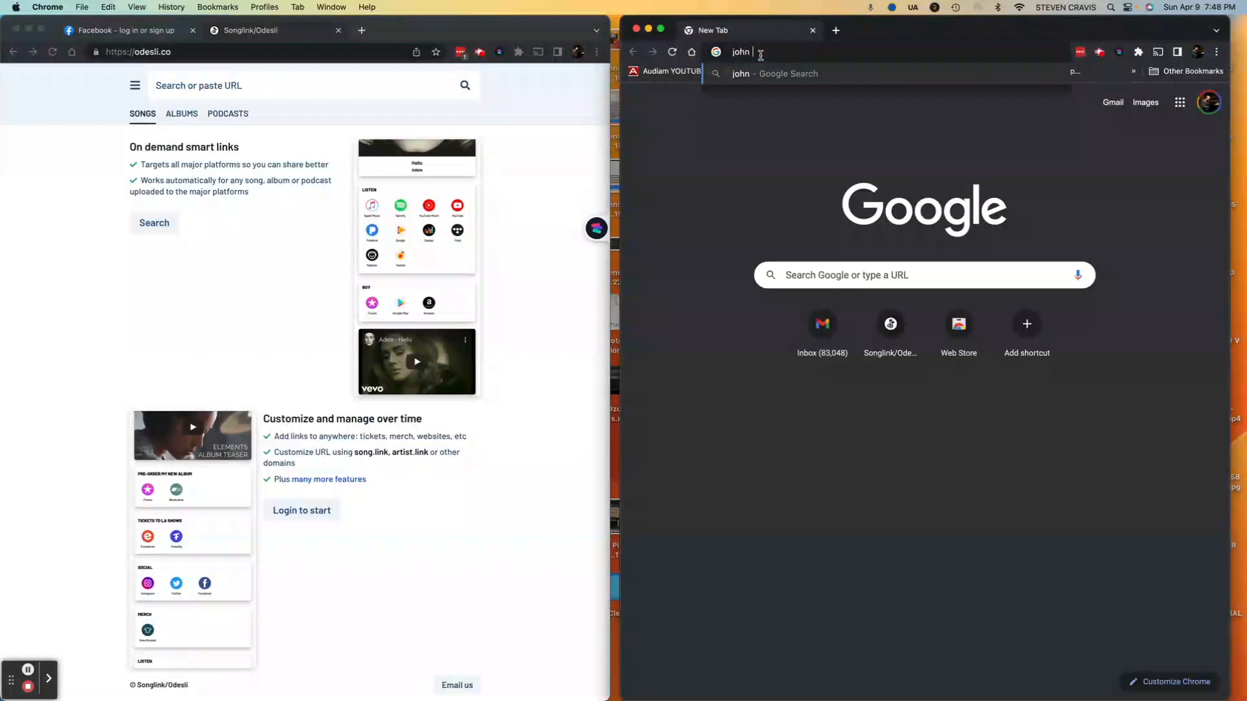
{"action": "type", "text": "barnard itunes"}
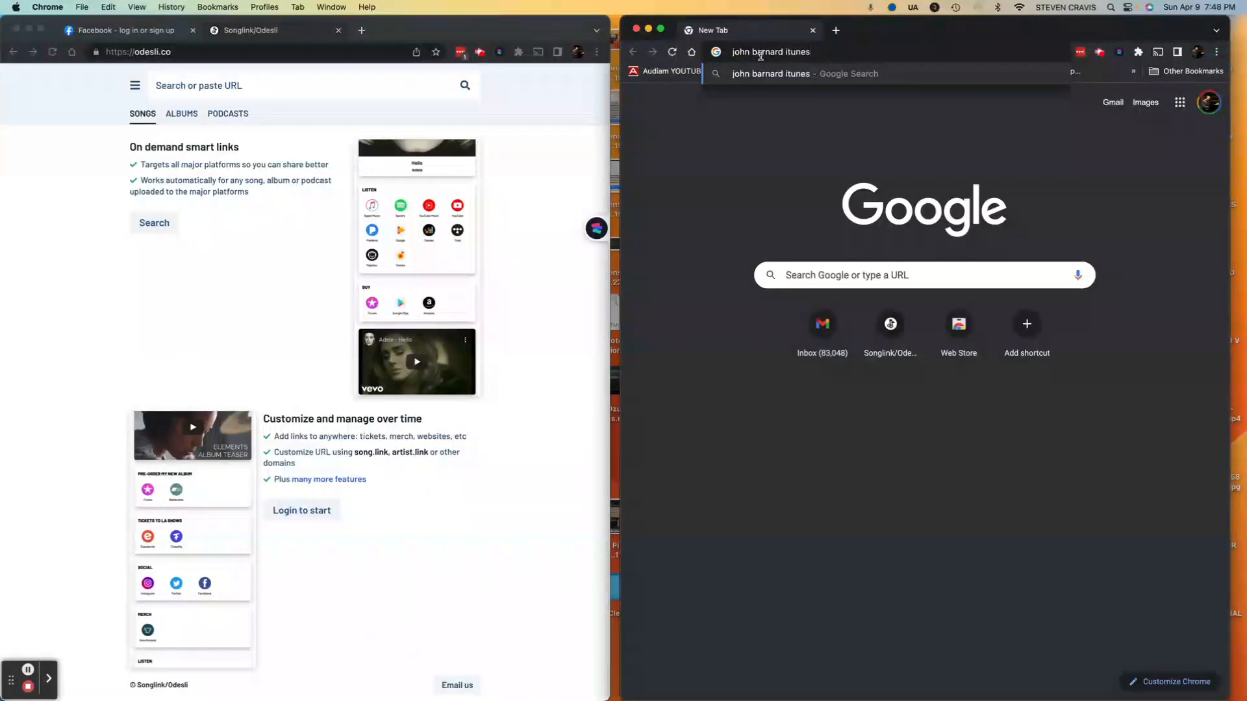
{"action": "key", "text": "Return"}
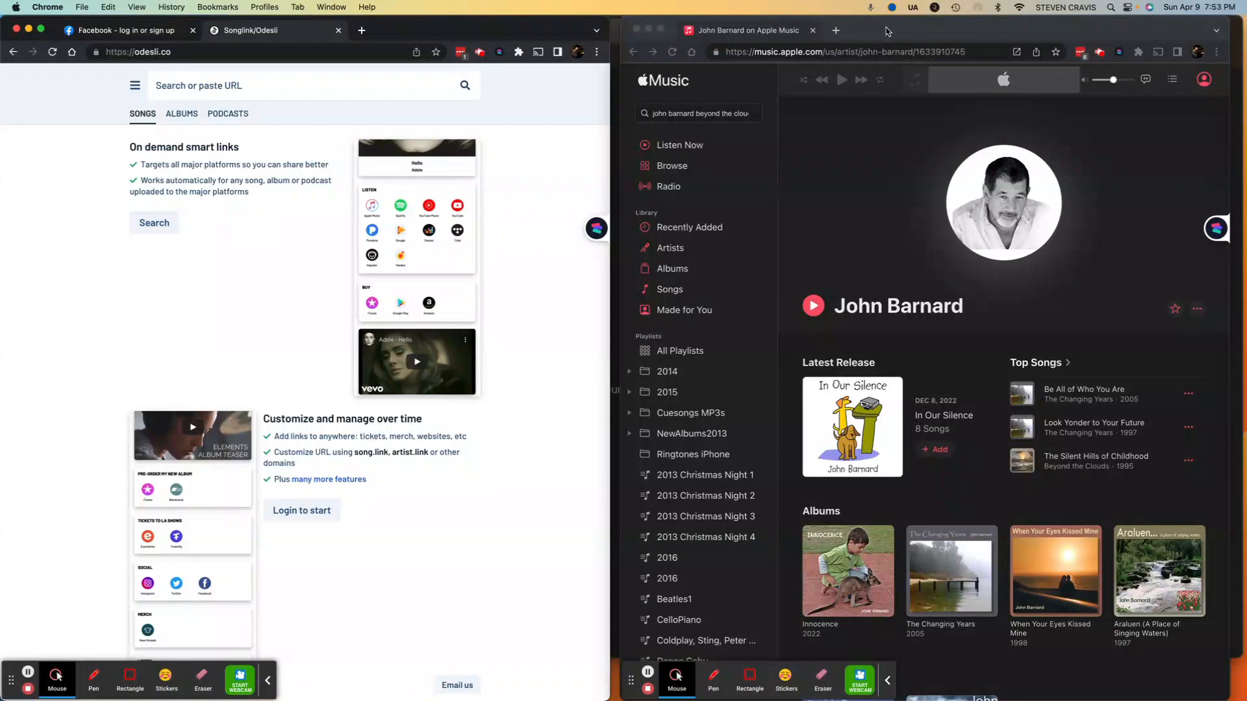
Examine the albums, singles, EPs and compilations listed on John Barnard's Apple Music artist page
{"action": "left_click", "coordinate": [887, 30]}
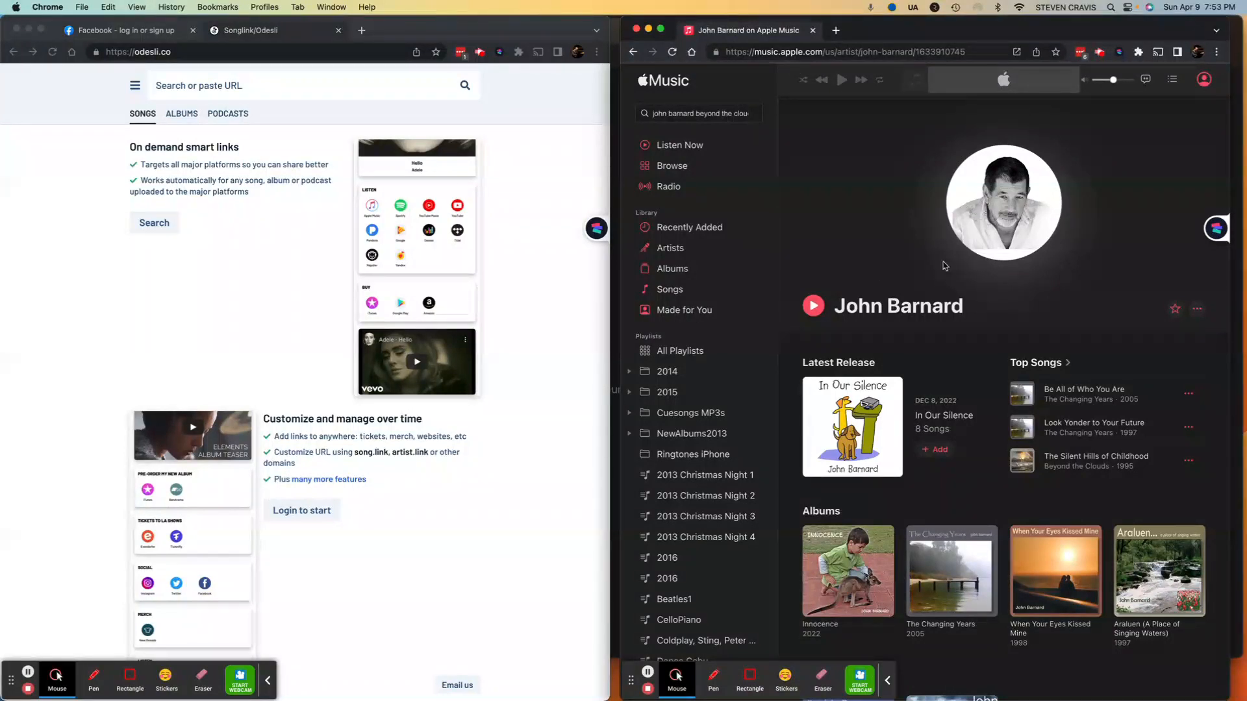
{"action": "scroll", "coordinate": [1088, 355], "scroll_direction": "down", "scroll_amount": 5}
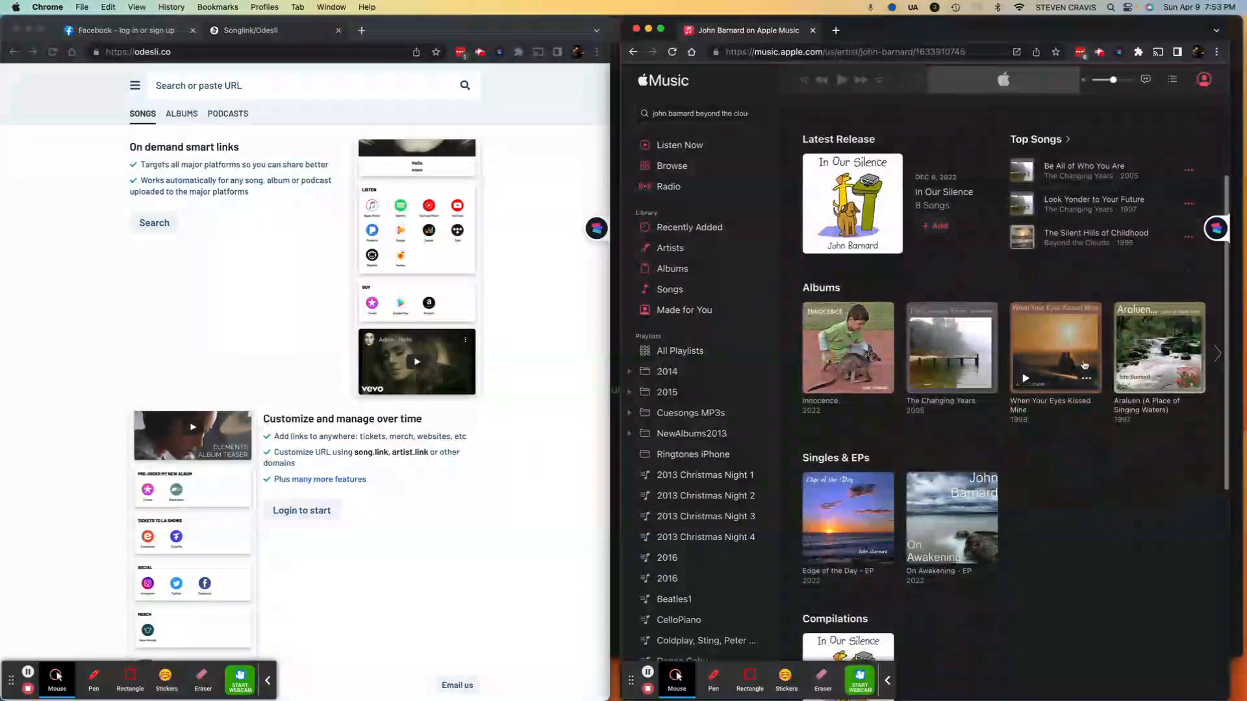
{"action": "scroll", "coordinate": [913, 427], "scroll_direction": "up", "scroll_amount": 4}
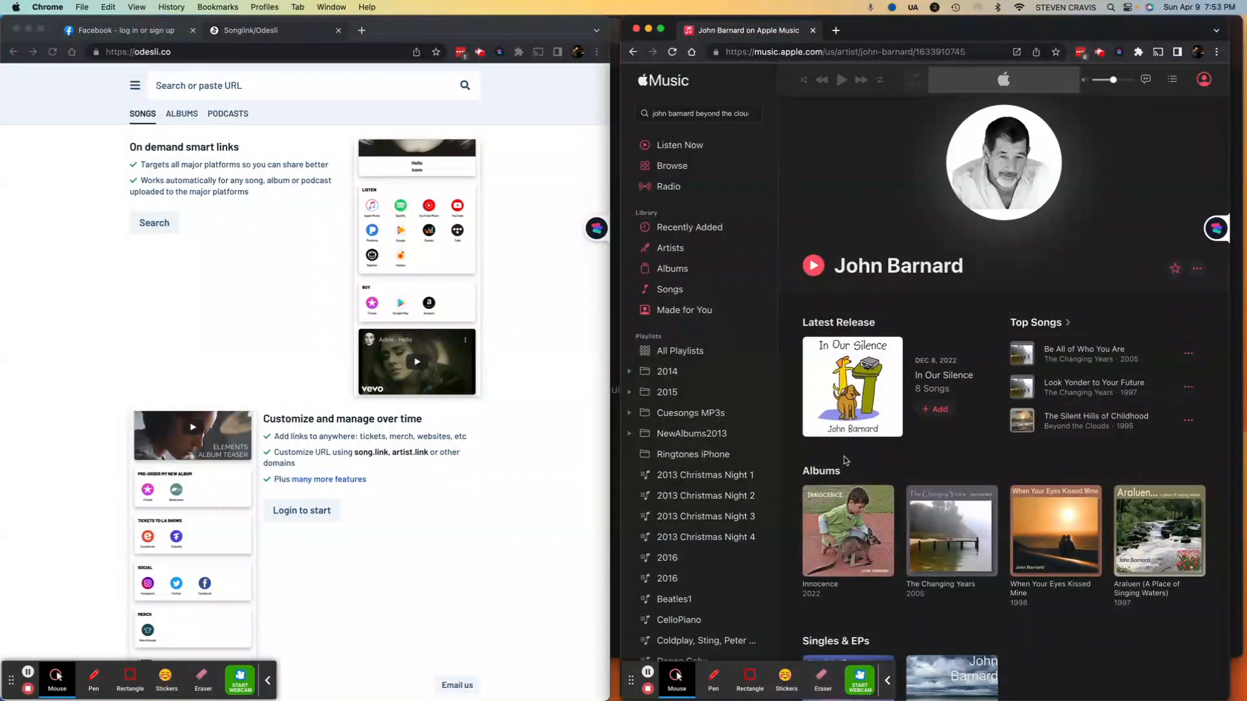
{"action": "scroll", "coordinate": [846, 460], "scroll_direction": "down", "scroll_amount": 2}
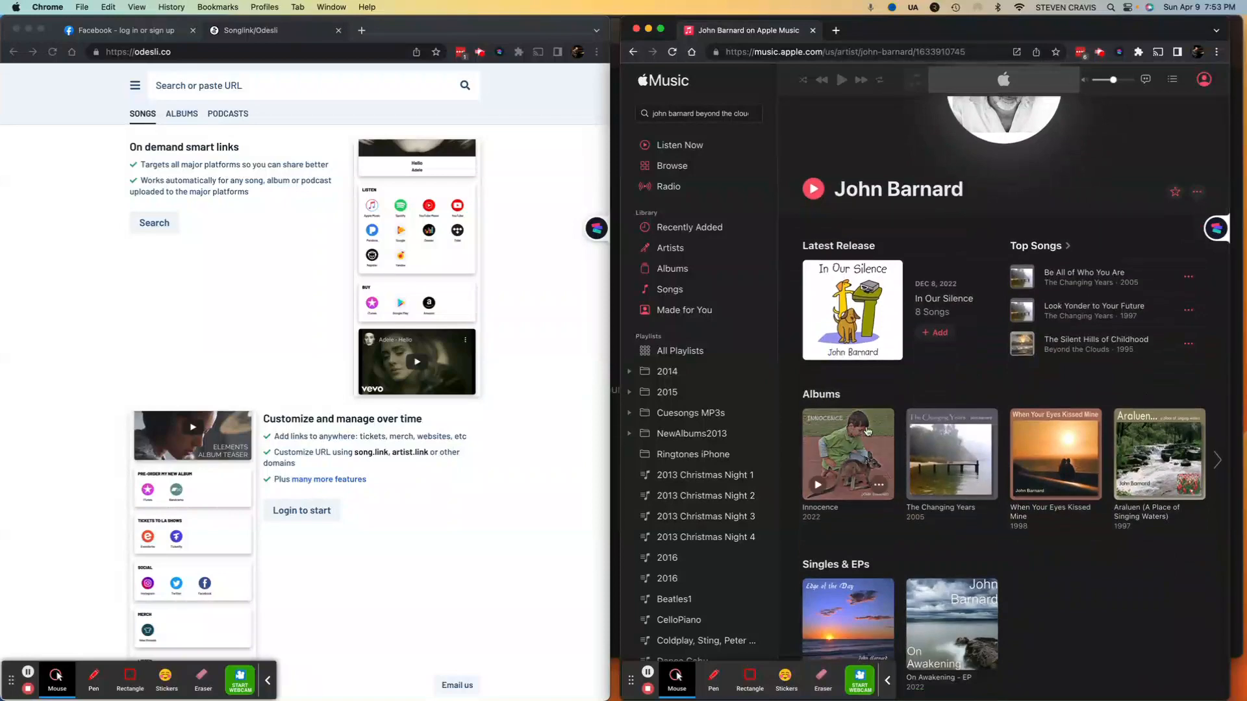
{"action": "scroll", "coordinate": [1013, 351], "scroll_direction": "down", "scroll_amount": 6}
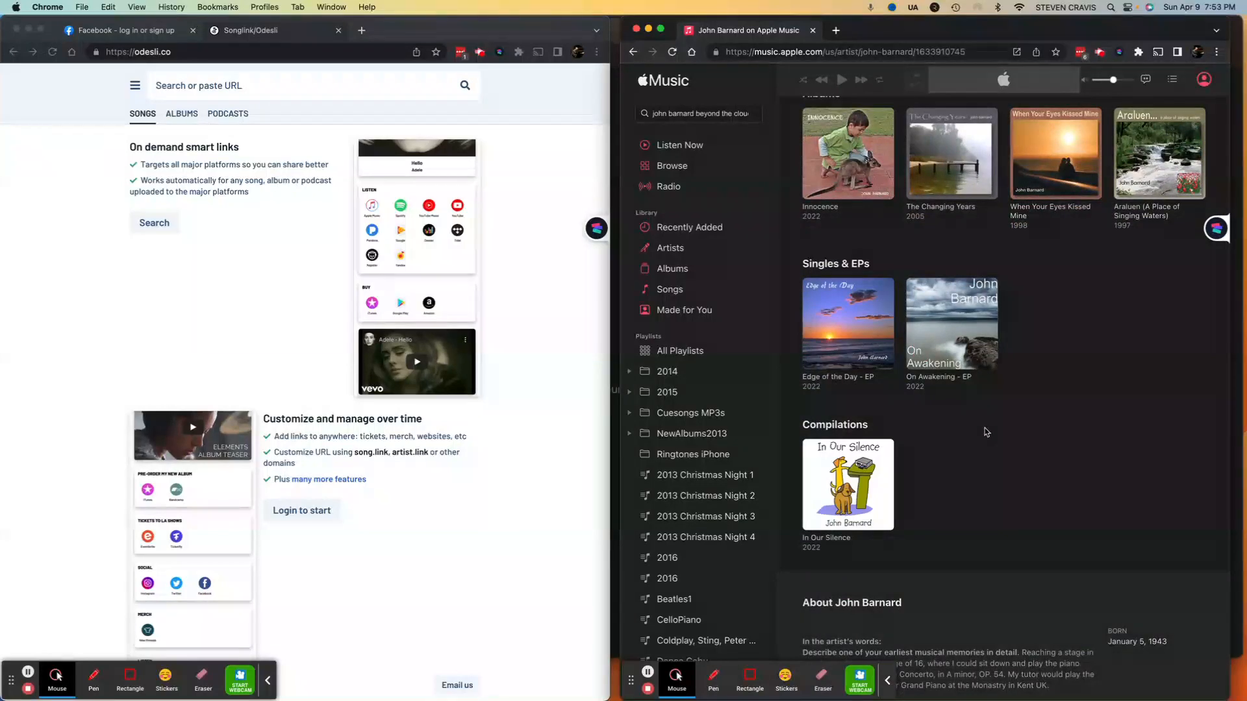
{"action": "scroll", "coordinate": [985, 432], "scroll_direction": "up", "scroll_amount": 4}
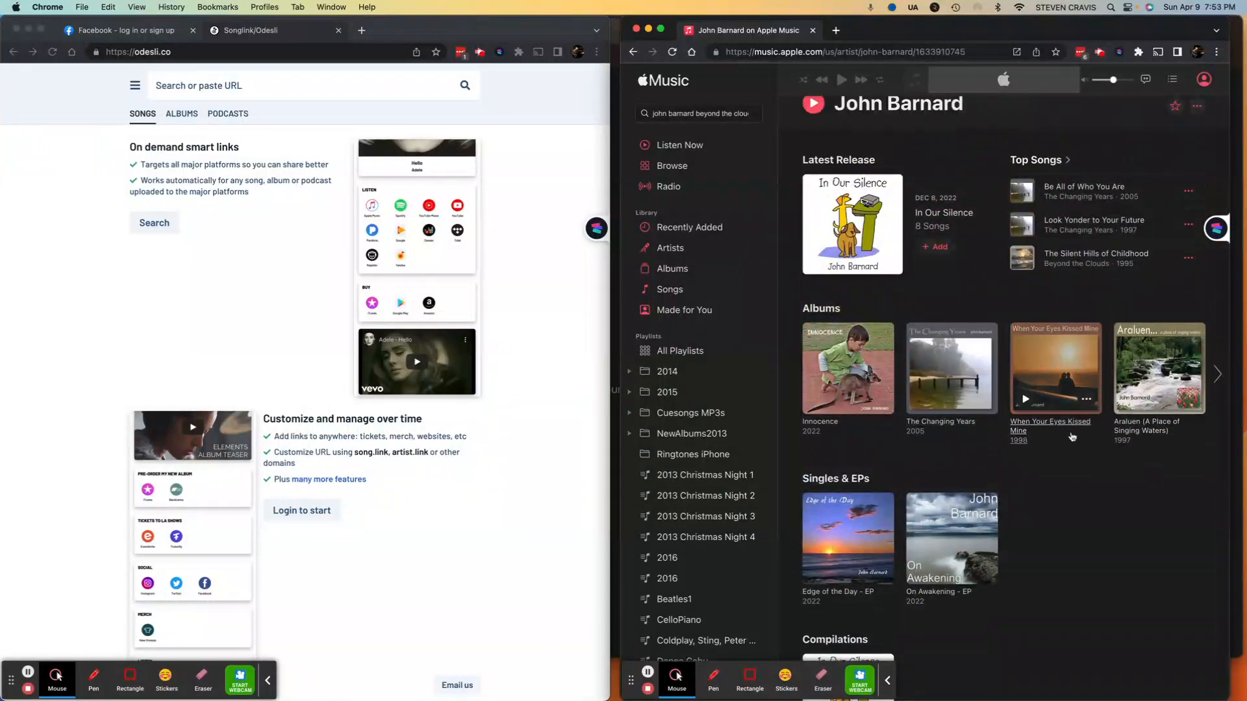
{"action": "scroll", "coordinate": [1065, 448], "scroll_direction": "down", "scroll_amount": 5}
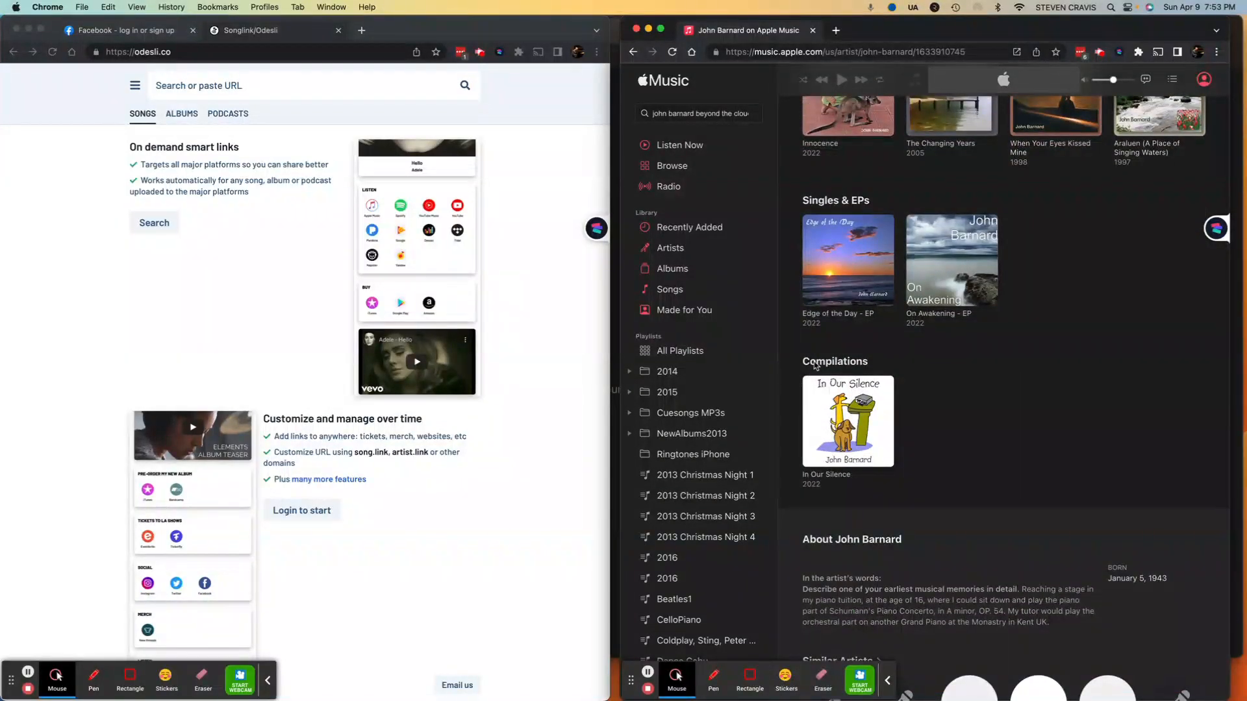
{"action": "scroll", "coordinate": [1055, 401], "scroll_direction": "up", "scroll_amount": 4}
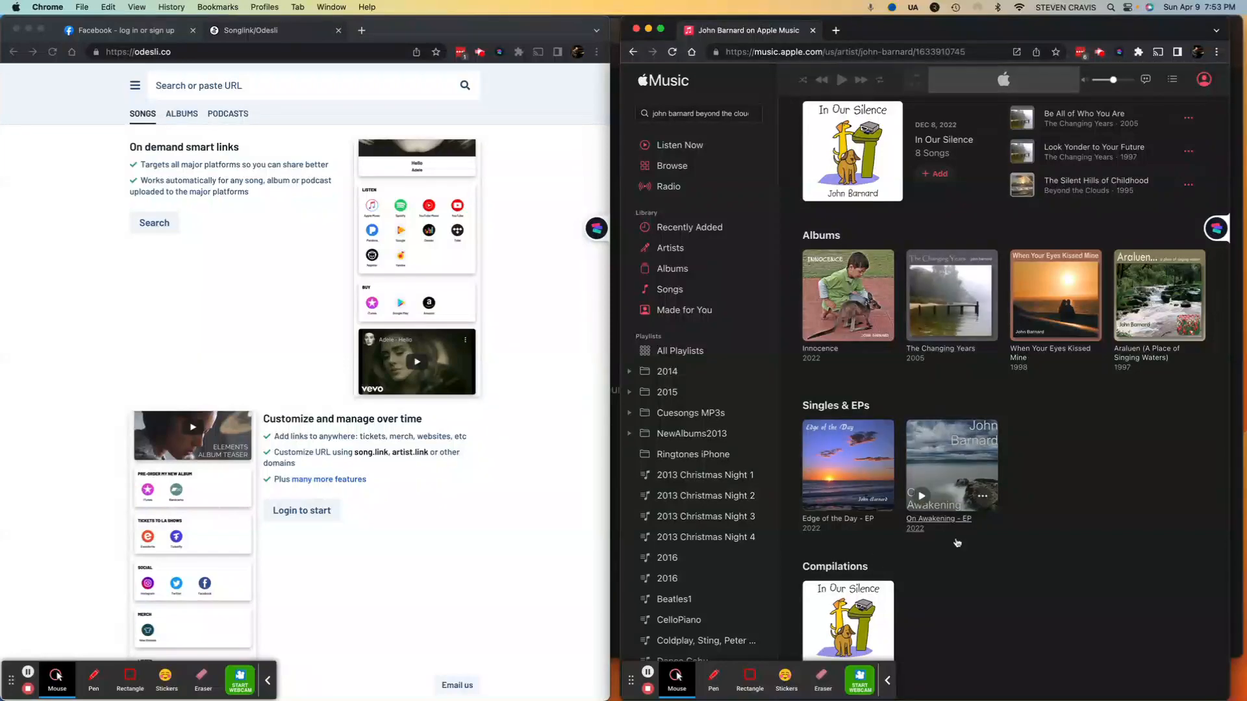
{"action": "scroll", "coordinate": [952, 525], "scroll_direction": "down", "scroll_amount": 3}
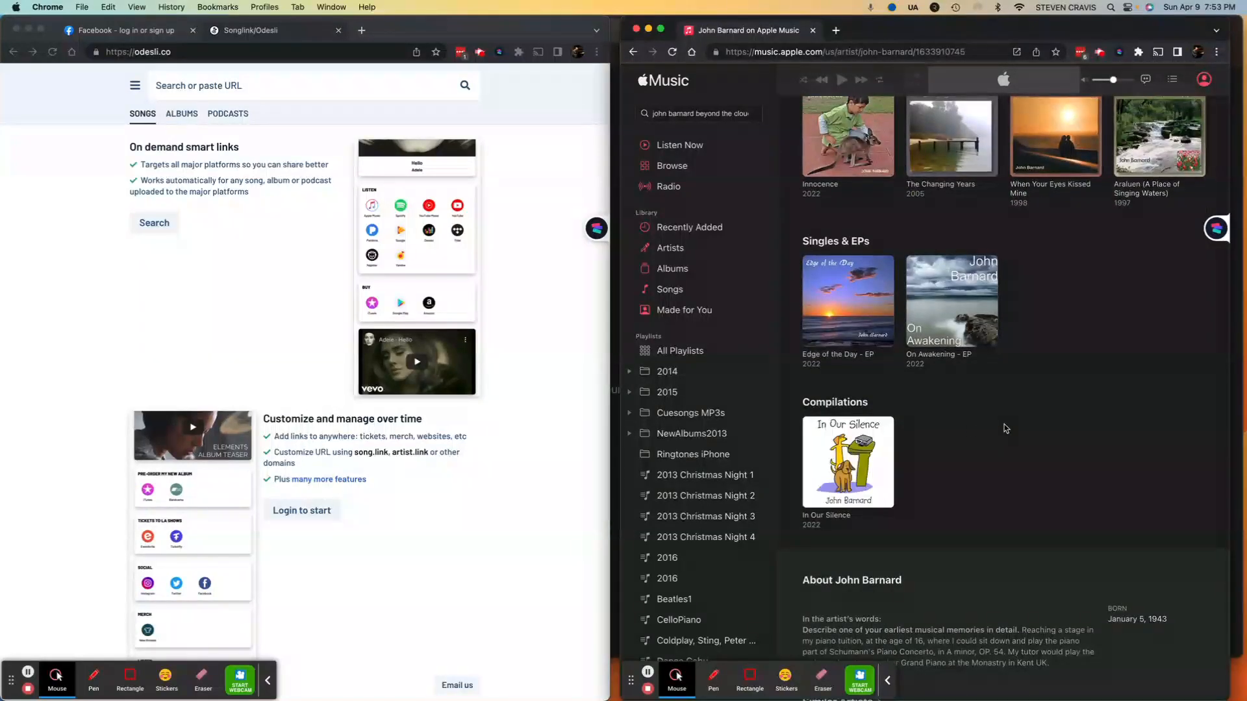
{"action": "scroll", "coordinate": [1006, 428], "scroll_direction": "up", "scroll_amount": 5}
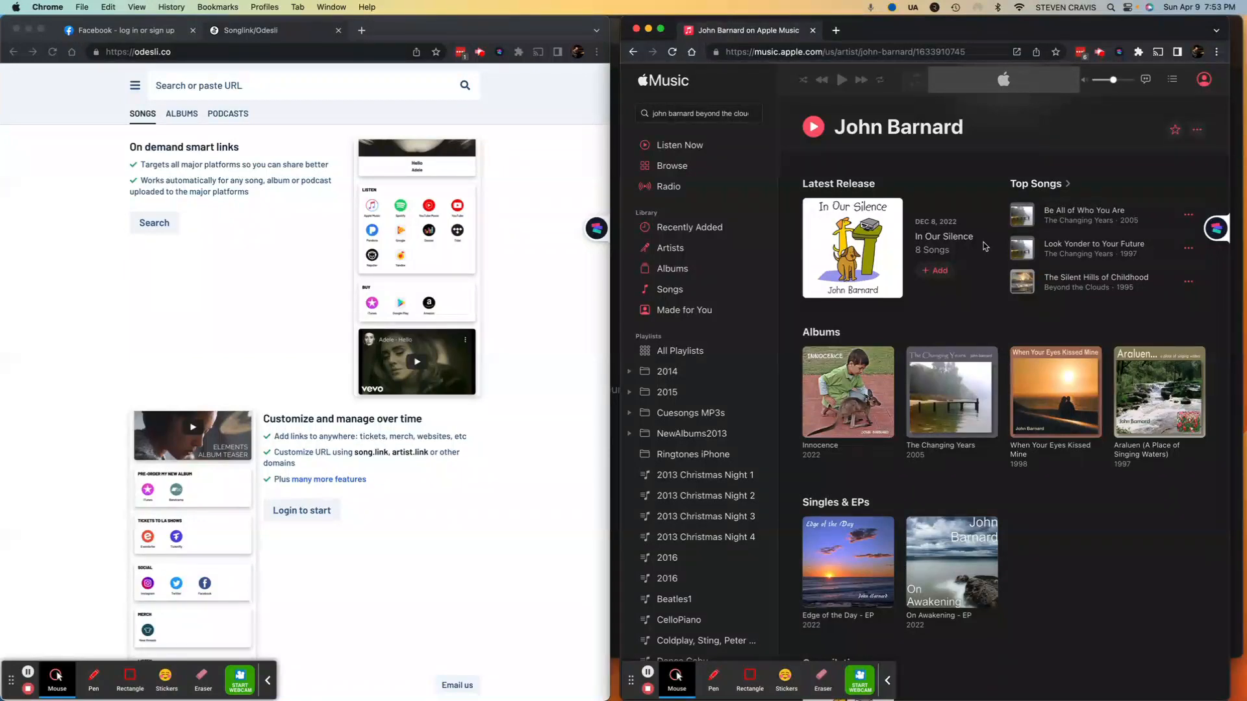
Open John Barnard's album Innocence on Apple Music and copy its page URL
{"action": "mouse_move", "coordinate": [865, 289]}
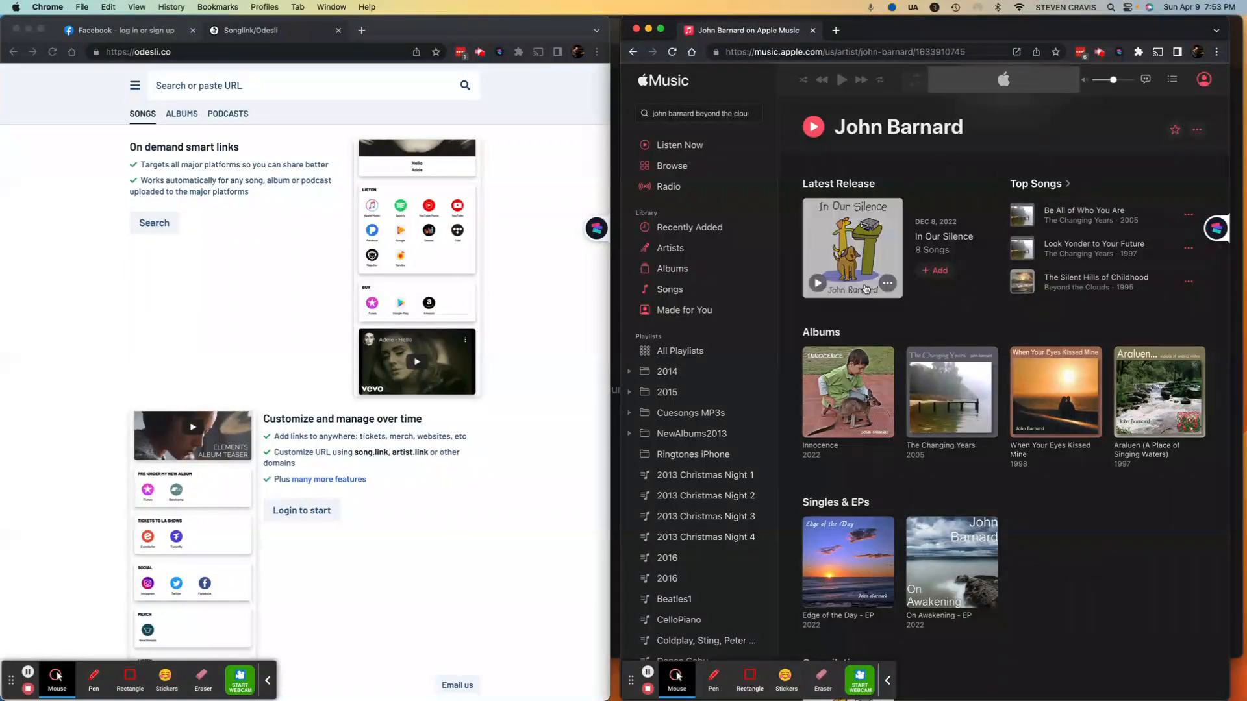
{"action": "left_click", "coordinate": [850, 375]}
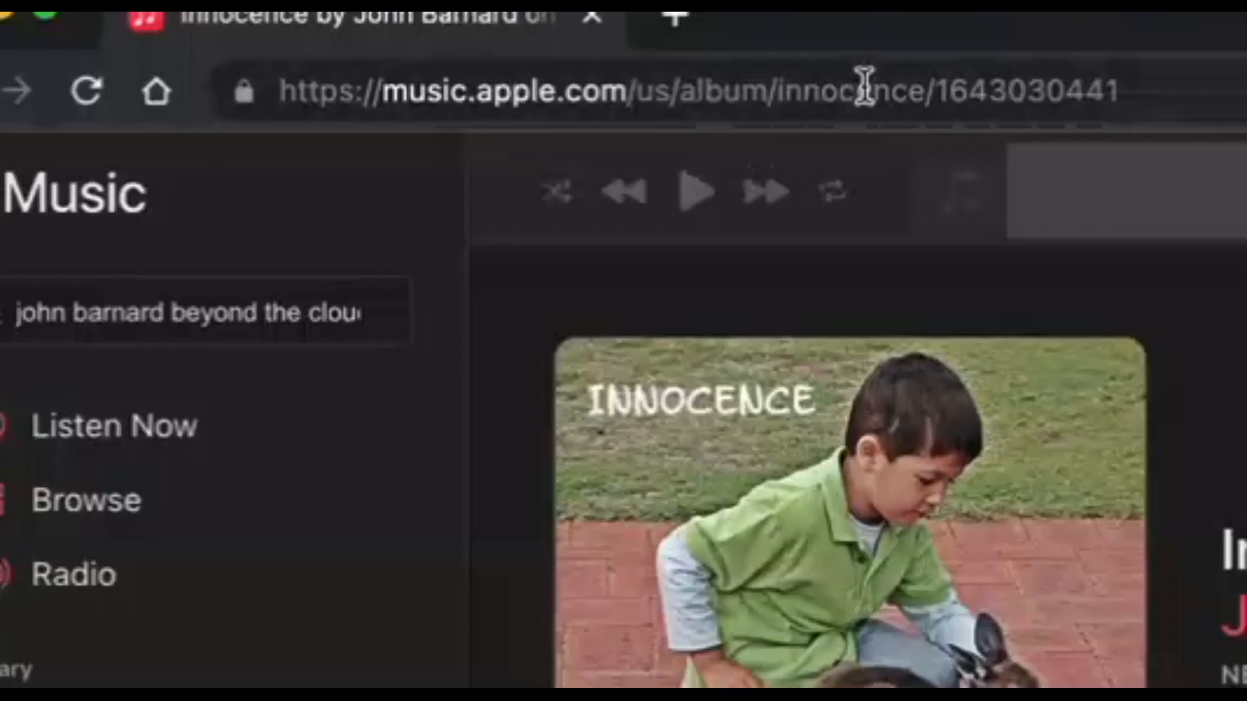
{"action": "left_click", "coordinate": [888, 52]}
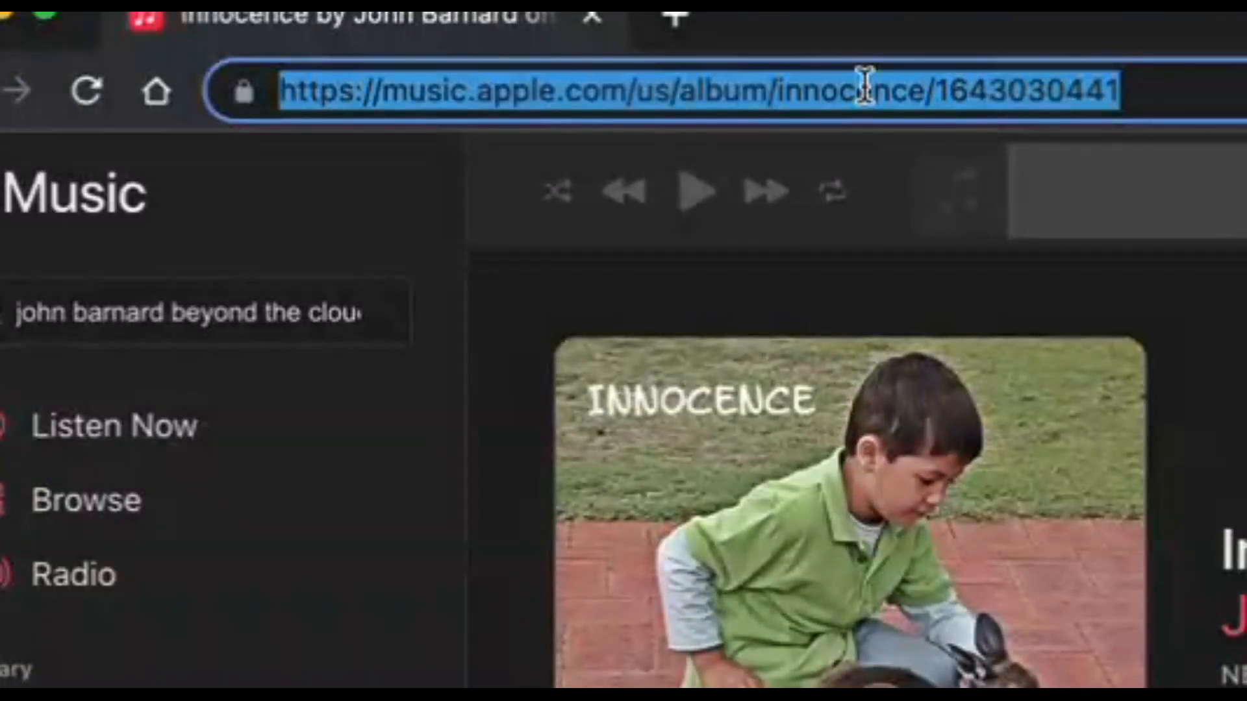
{"action": "right_click", "coordinate": [706, 96]}
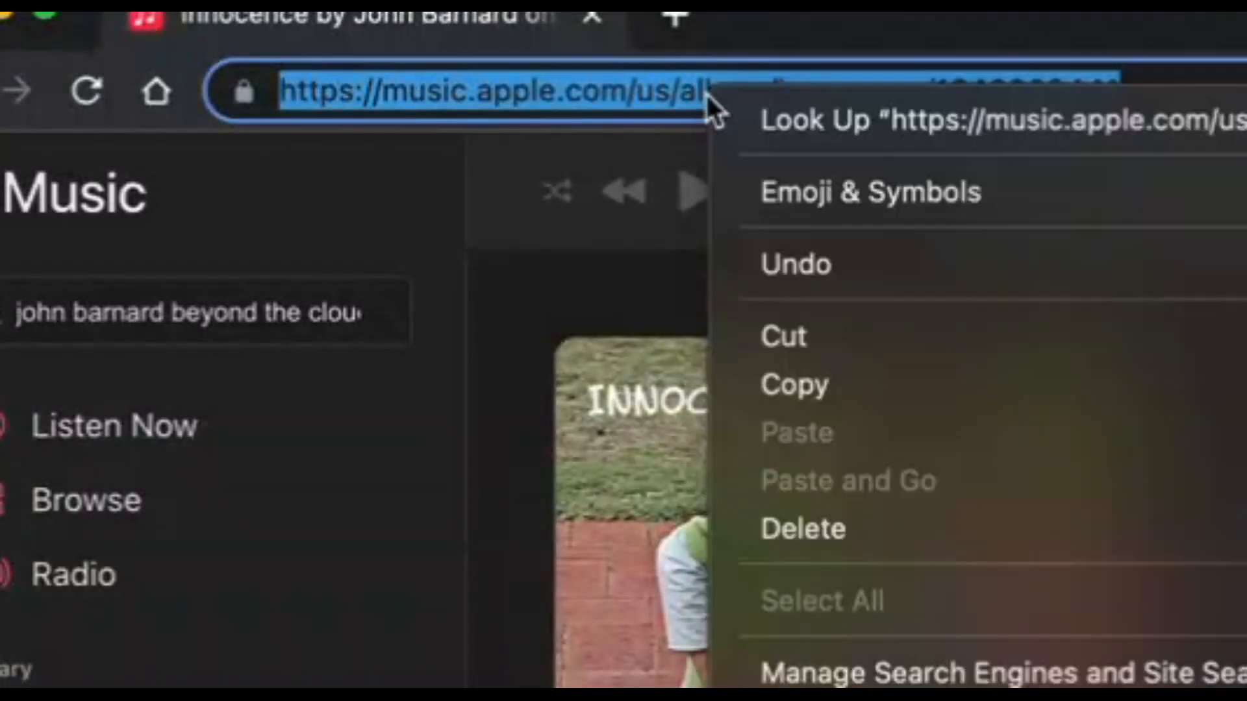
{"action": "left_click", "coordinate": [821, 383]}
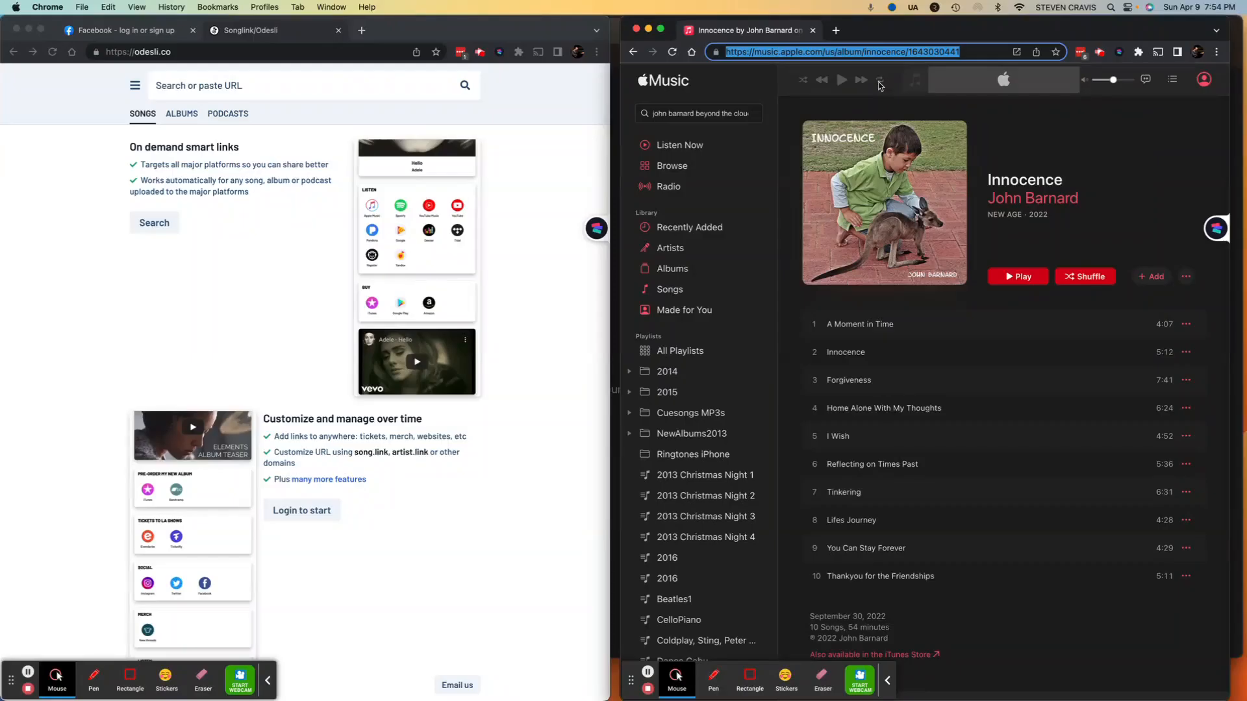
Set the Odesli search to albums and paste the copied Innocence URL to generate the album's smart link page
{"action": "left_click", "coordinate": [183, 85]}
{"action": "left_click", "coordinate": [172, 85]}
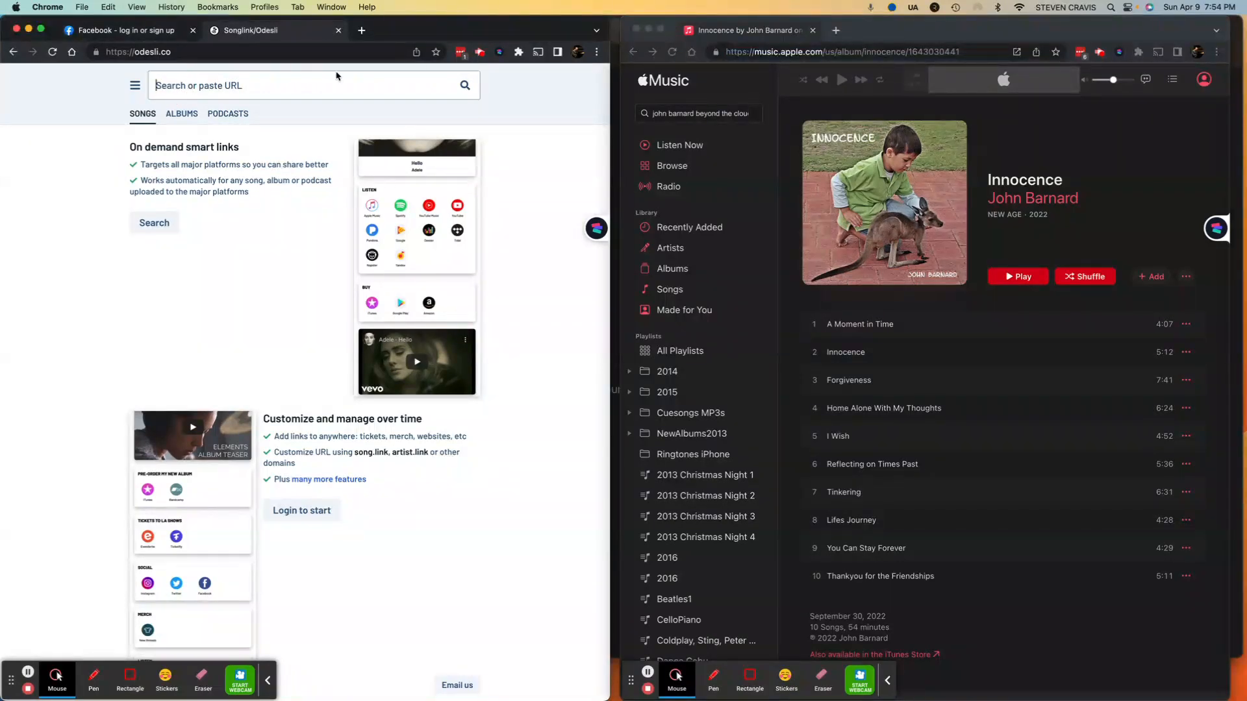
{"action": "left_click", "coordinate": [182, 115]}
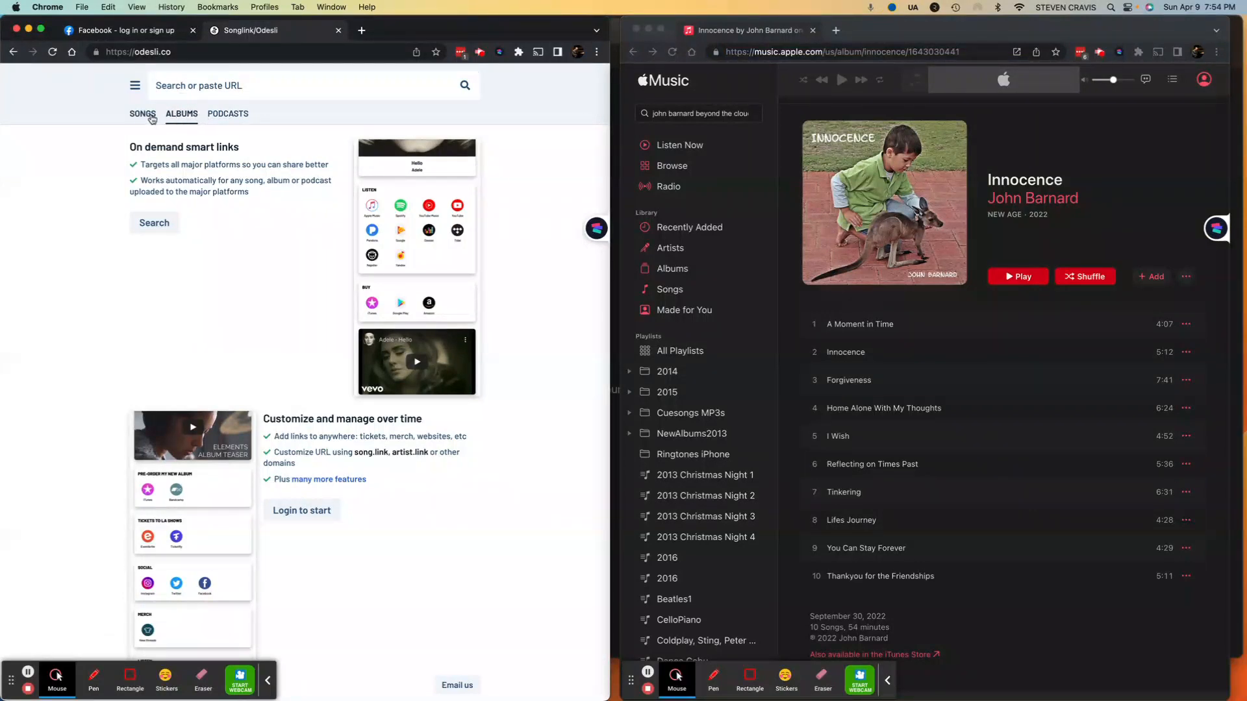
{"action": "left_click", "coordinate": [189, 115]}
{"action": "left_click", "coordinate": [226, 79]}
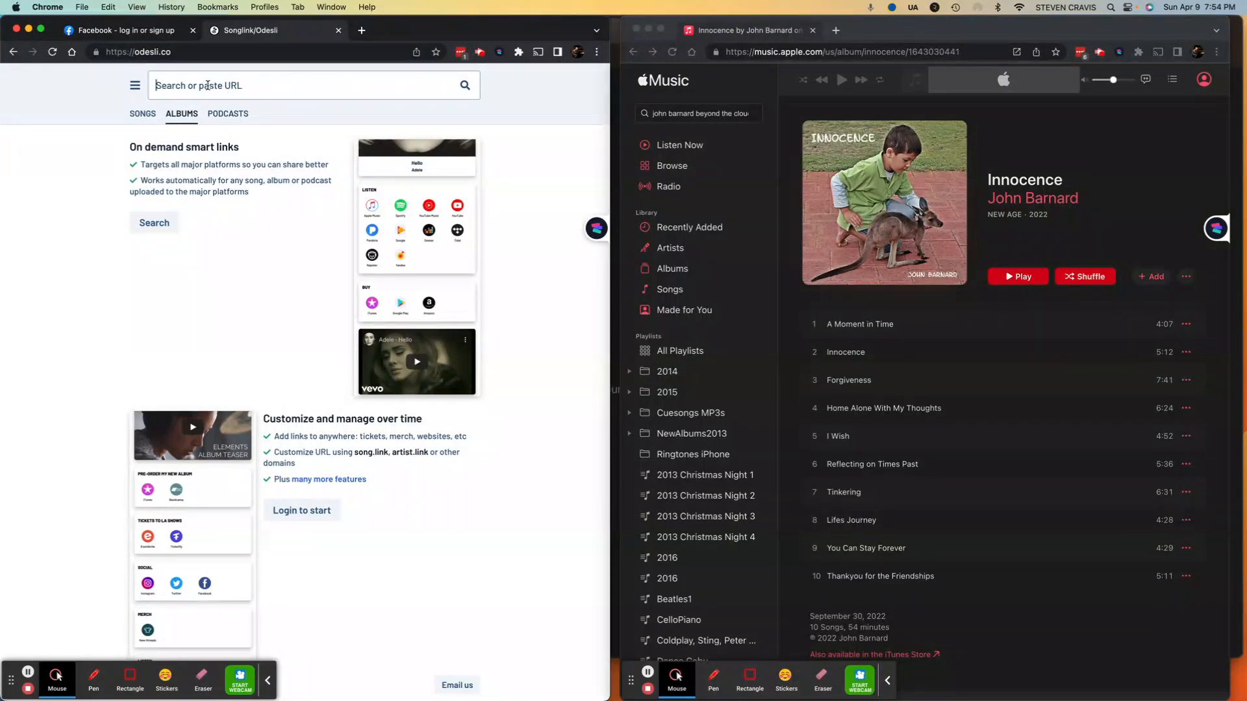
{"action": "left_click", "coordinate": [181, 115]}
{"action": "left_click", "coordinate": [195, 85]}
{"action": "key", "text": "super+v"}
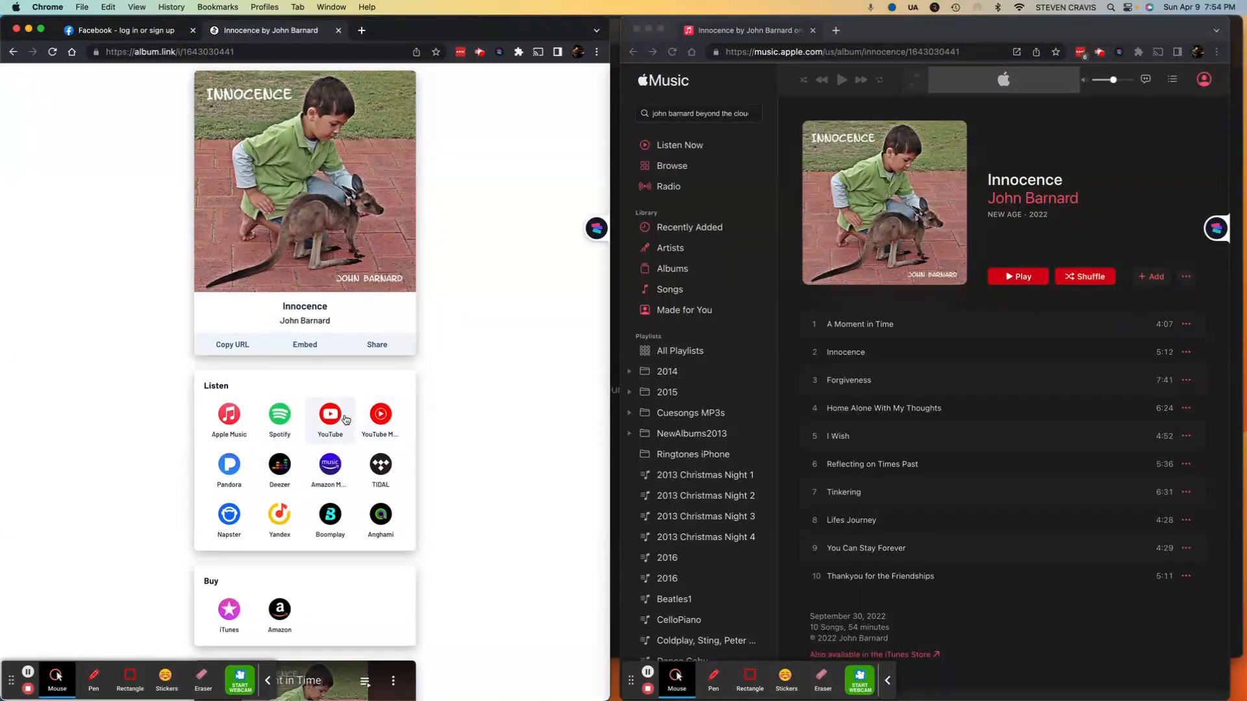
Examine the Innocence smart link page's listening services, purchase links, video and customization section, and highlight its URL
{"action": "scroll", "coordinate": [344, 416], "scroll_direction": "down", "scroll_amount": 3}
{"action": "scroll", "coordinate": [346, 418], "scroll_direction": "down", "scroll_amount": 1}
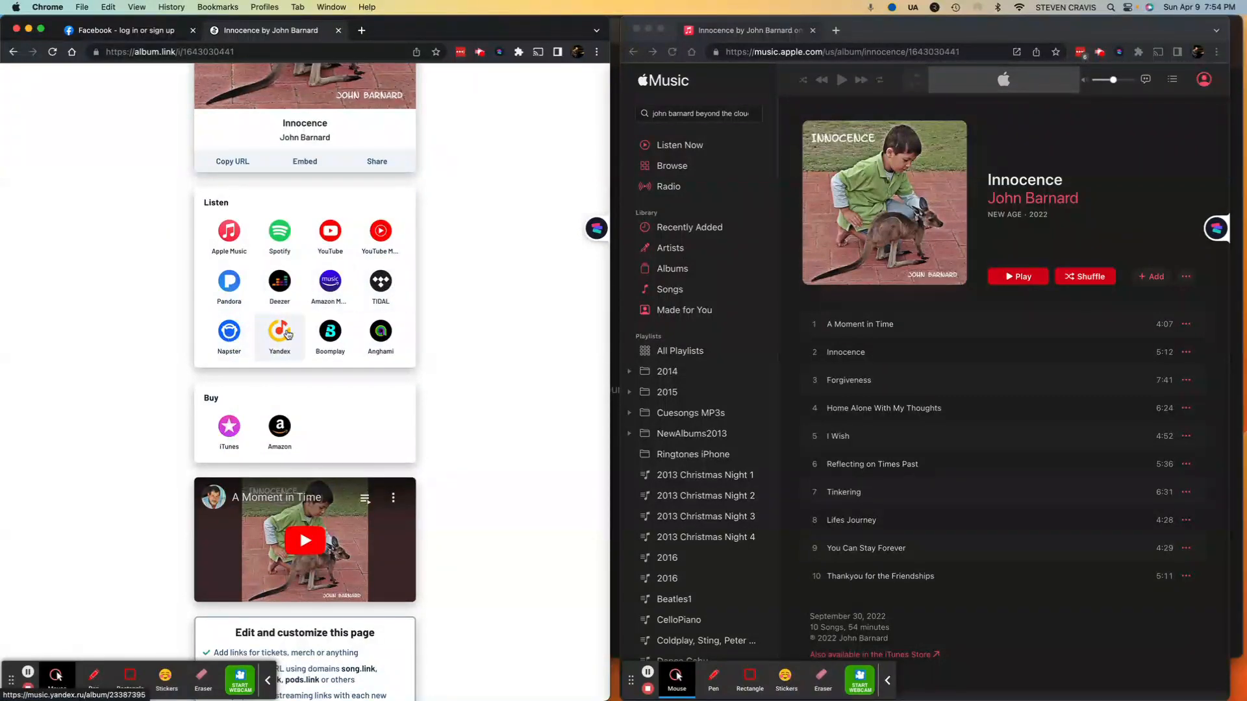
{"action": "scroll", "coordinate": [388, 332], "scroll_direction": "up", "scroll_amount": 3}
{"action": "scroll", "coordinate": [405, 426], "scroll_direction": "down", "scroll_amount": 2}
{"action": "scroll", "coordinate": [405, 425], "scroll_direction": "down", "scroll_amount": 1}
{"action": "scroll", "coordinate": [464, 429], "scroll_direction": "up", "scroll_amount": 2}
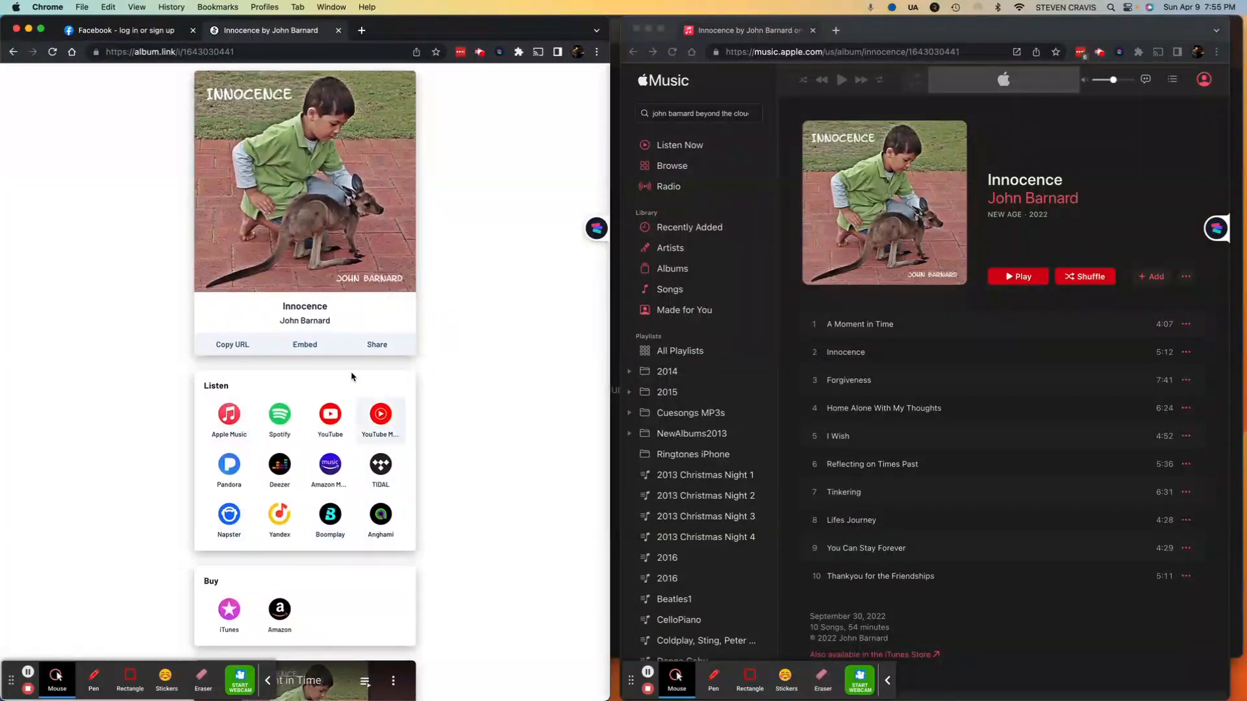
{"action": "scroll", "coordinate": [462, 344], "scroll_direction": "down", "scroll_amount": 4}
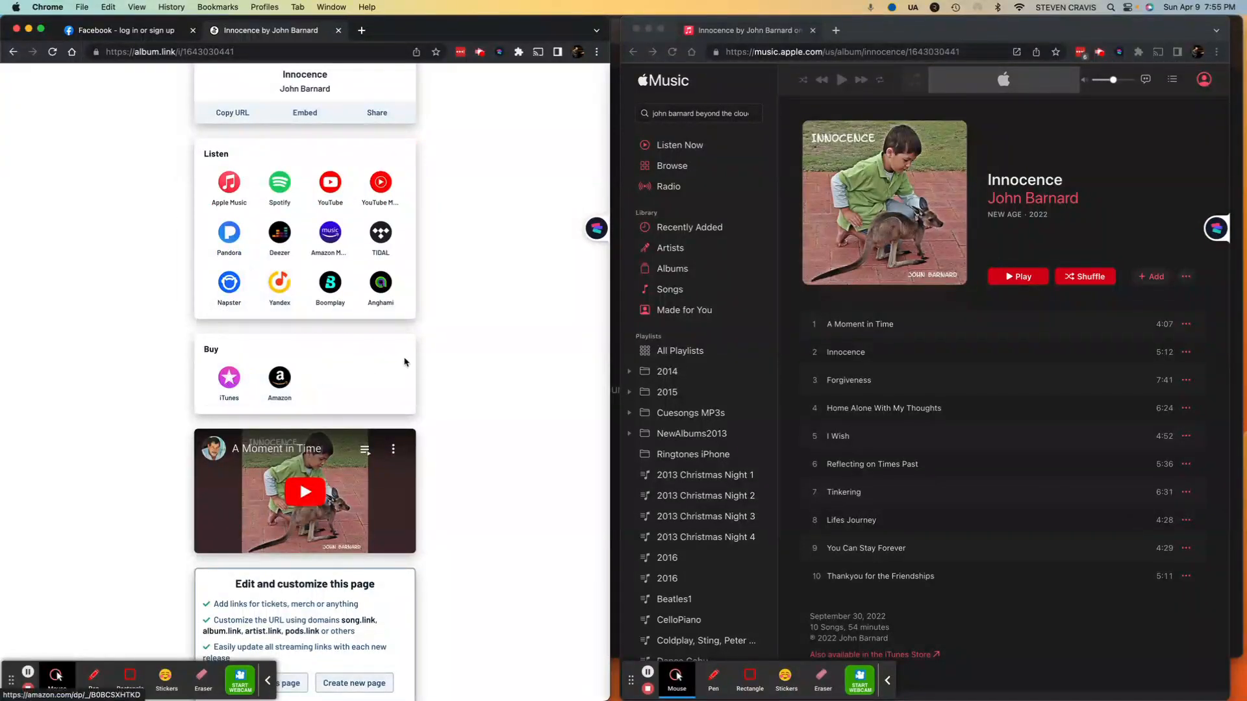
{"action": "scroll", "coordinate": [280, 383], "scroll_direction": "down", "scroll_amount": 2}
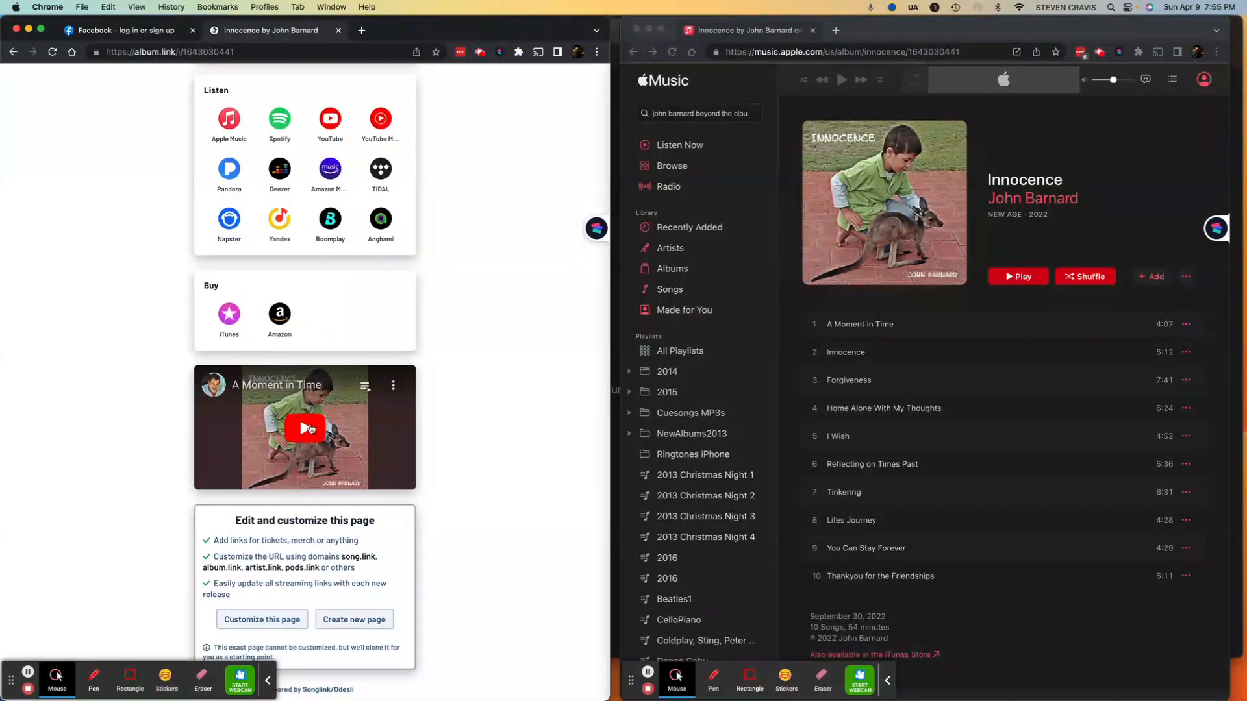
{"action": "scroll", "coordinate": [466, 379], "scroll_direction": "up", "scroll_amount": 5}
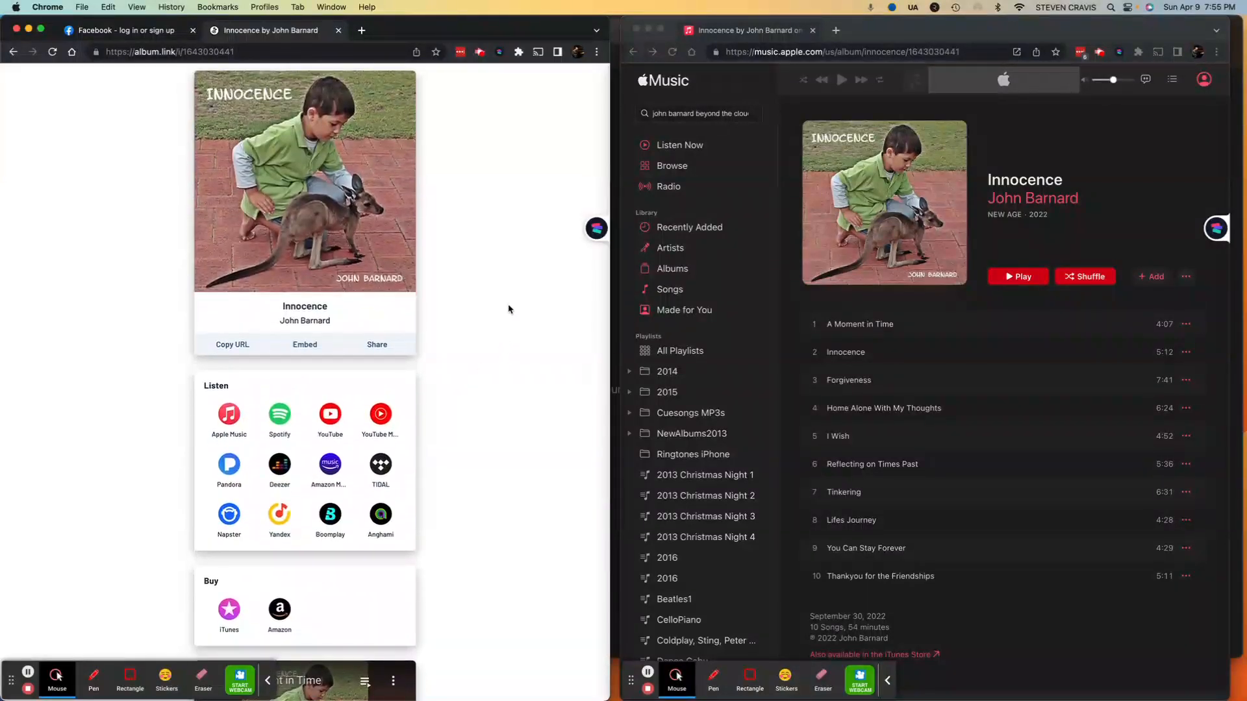
{"action": "scroll", "coordinate": [439, 338], "scroll_direction": "down", "scroll_amount": 5}
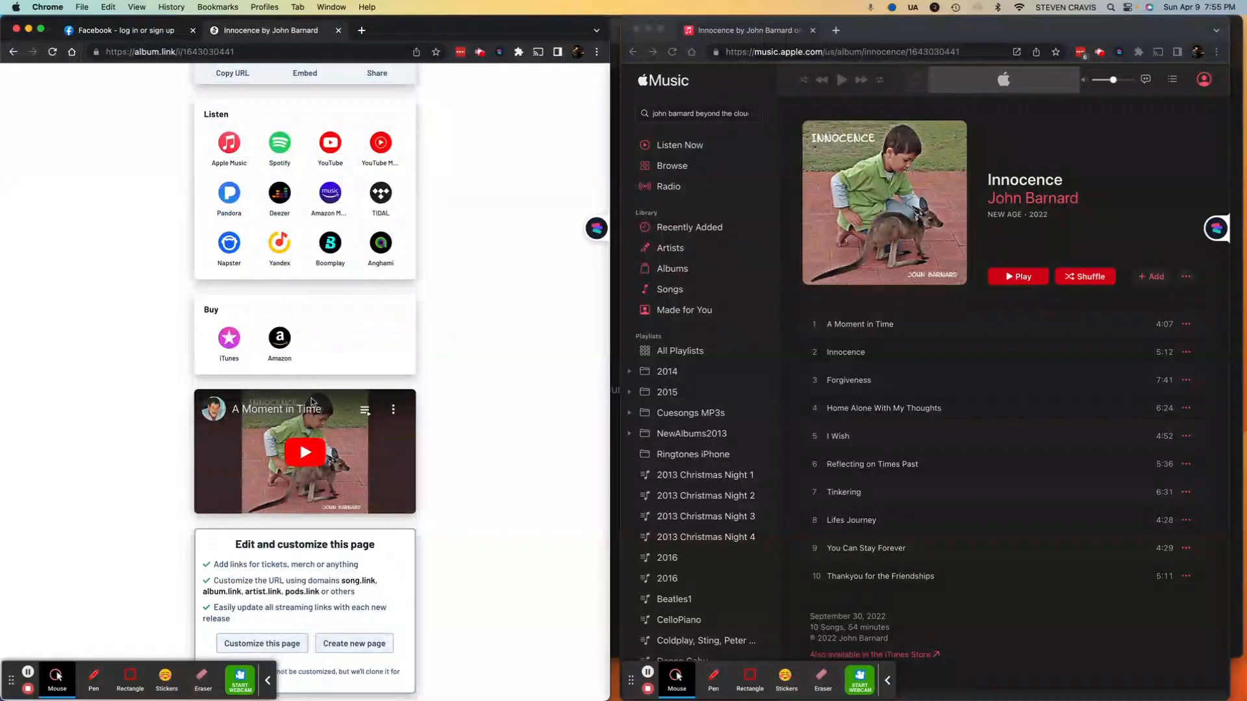
{"action": "scroll", "coordinate": [320, 130], "scroll_direction": "up", "scroll_amount": 5}
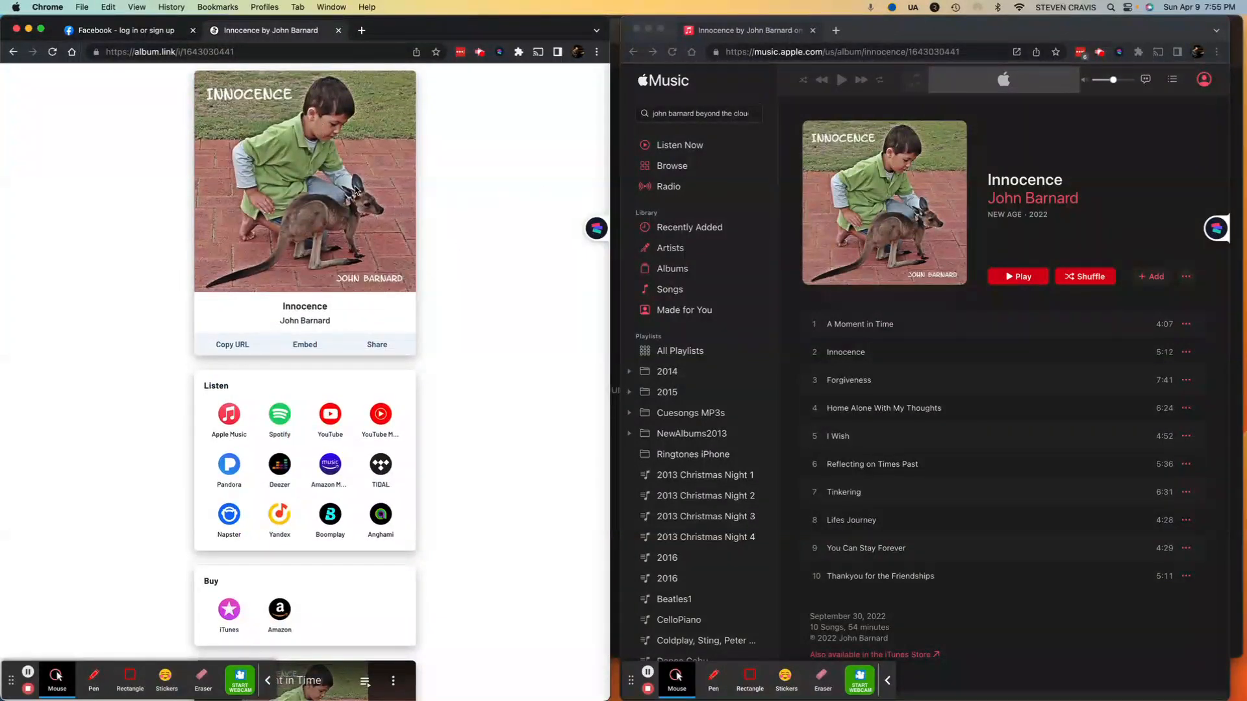
{"action": "scroll", "coordinate": [340, 216], "scroll_direction": "down", "scroll_amount": 4}
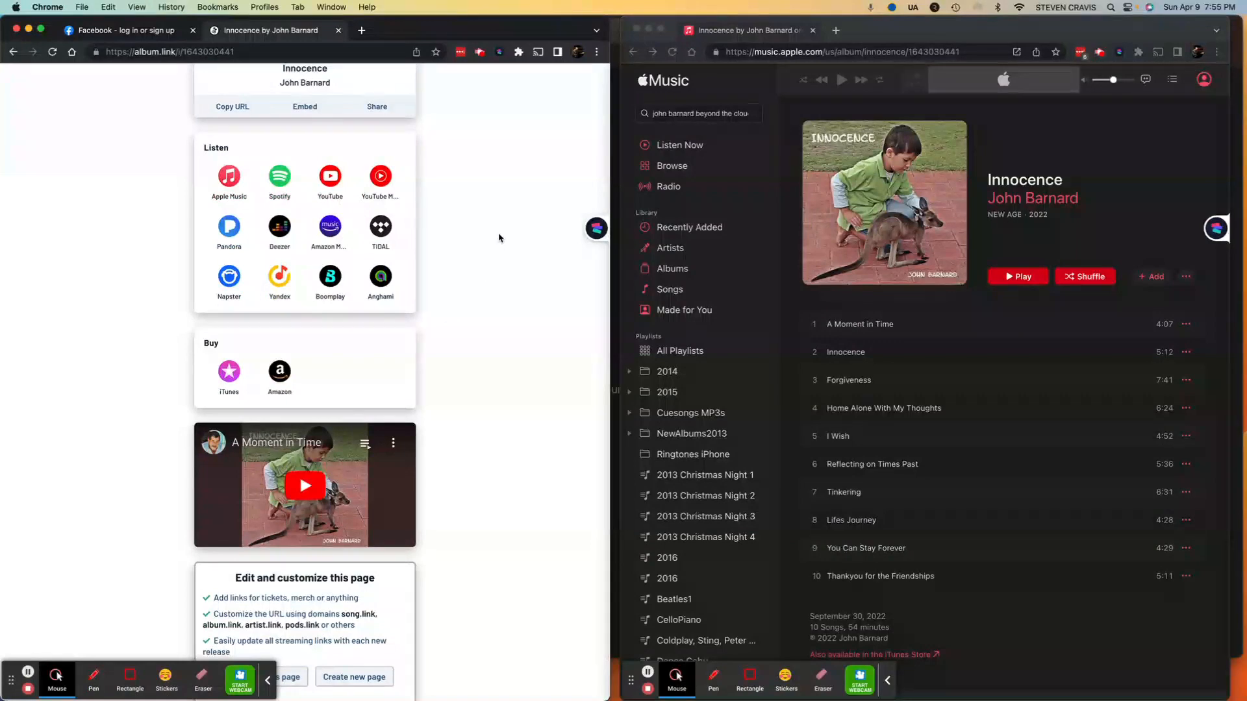
{"action": "scroll", "coordinate": [501, 259], "scroll_direction": "up", "scroll_amount": 4}
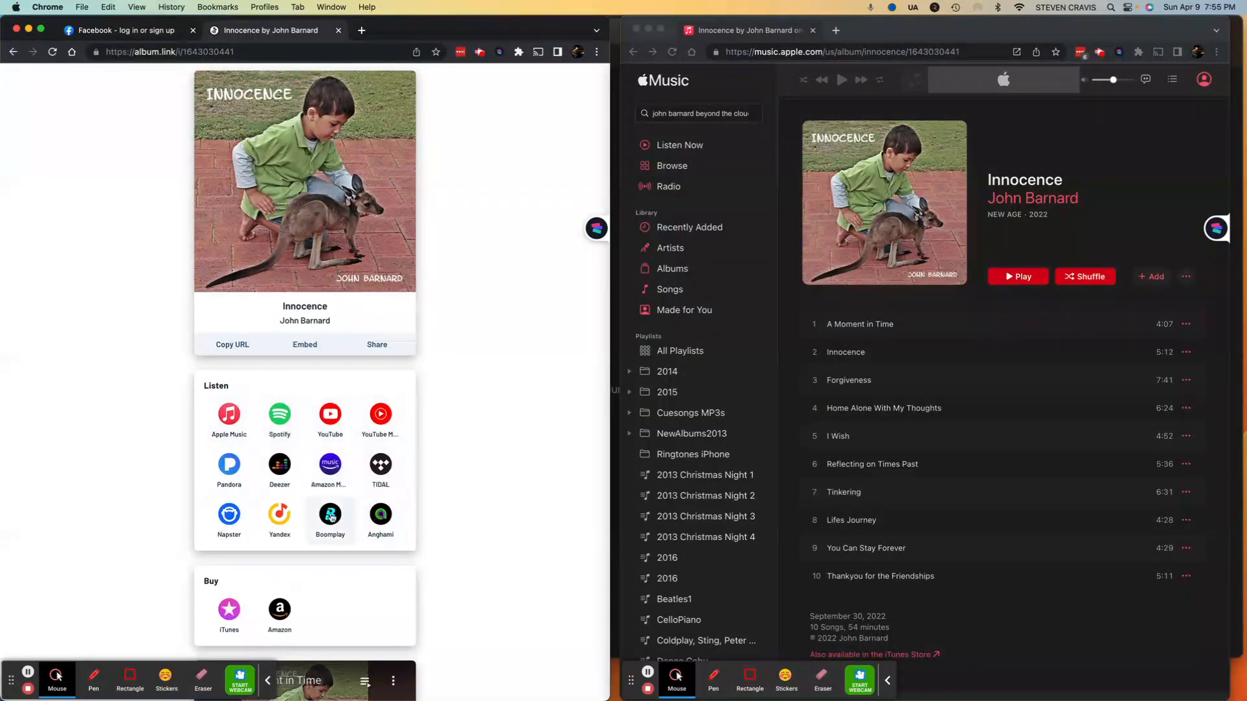
{"action": "scroll", "coordinate": [320, 524], "scroll_direction": "down", "scroll_amount": 1}
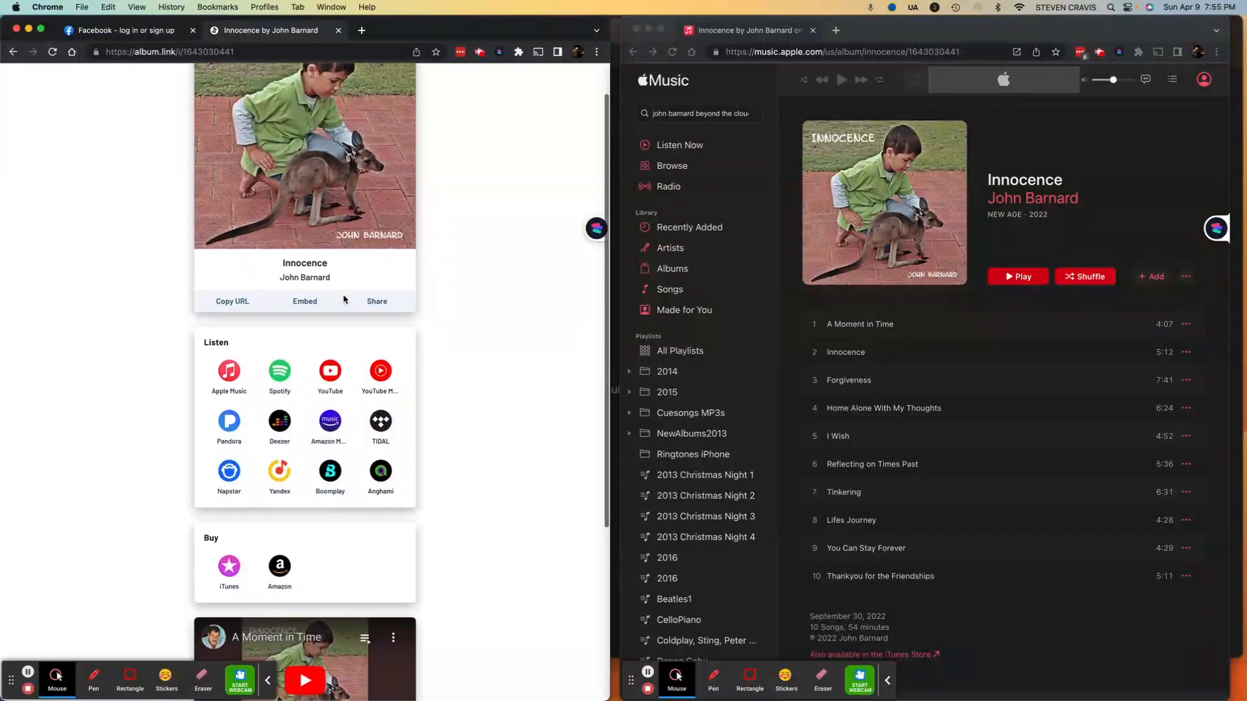
{"action": "scroll", "coordinate": [305, 344], "scroll_direction": "down", "scroll_amount": 5}
{"action": "scroll", "coordinate": [282, 372], "scroll_direction": "up", "scroll_amount": 5}
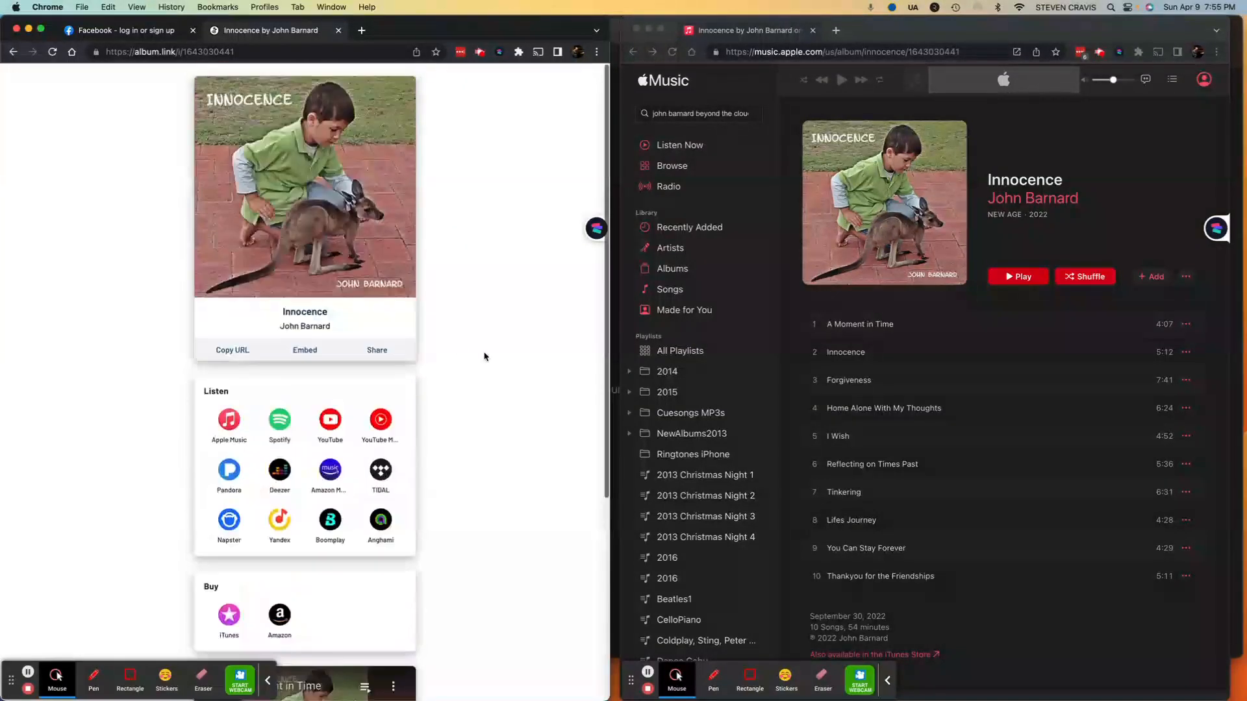
{"action": "scroll", "coordinate": [321, 357], "scroll_direction": "down", "scroll_amount": 1}
{"action": "scroll", "coordinate": [320, 357], "scroll_direction": "down", "scroll_amount": 5}
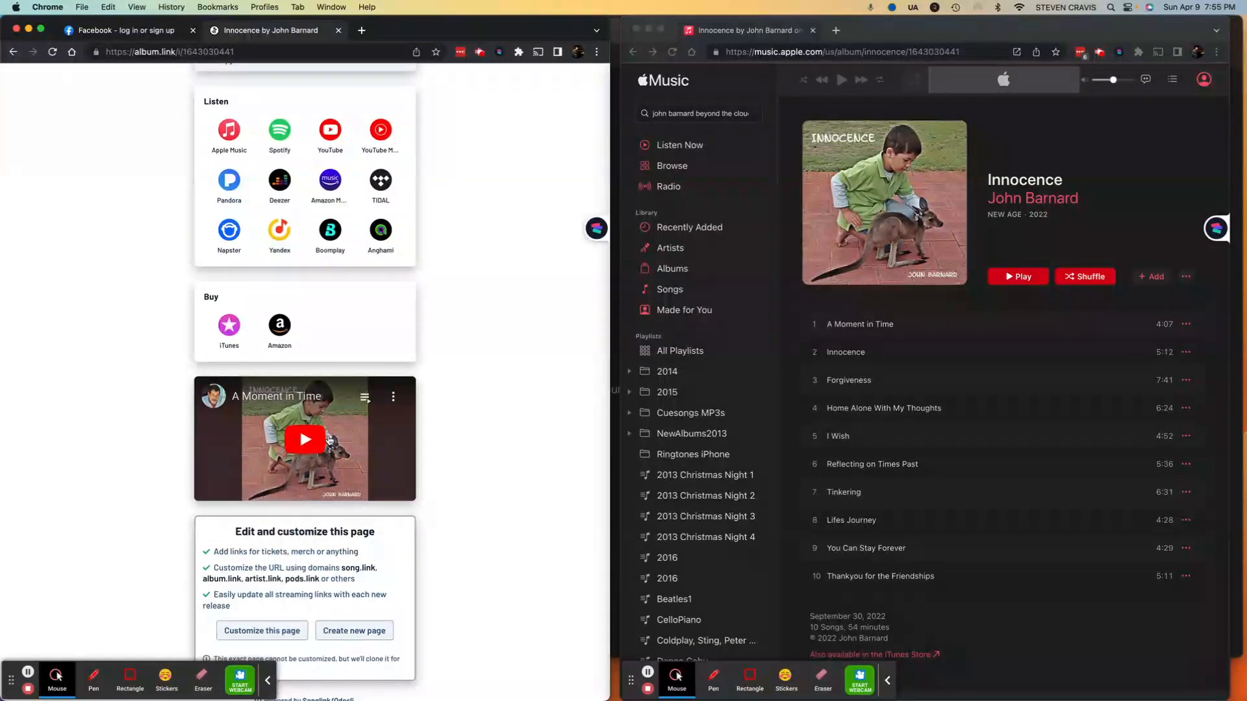
{"action": "scroll", "coordinate": [329, 440], "scroll_direction": "up", "scroll_amount": 5}
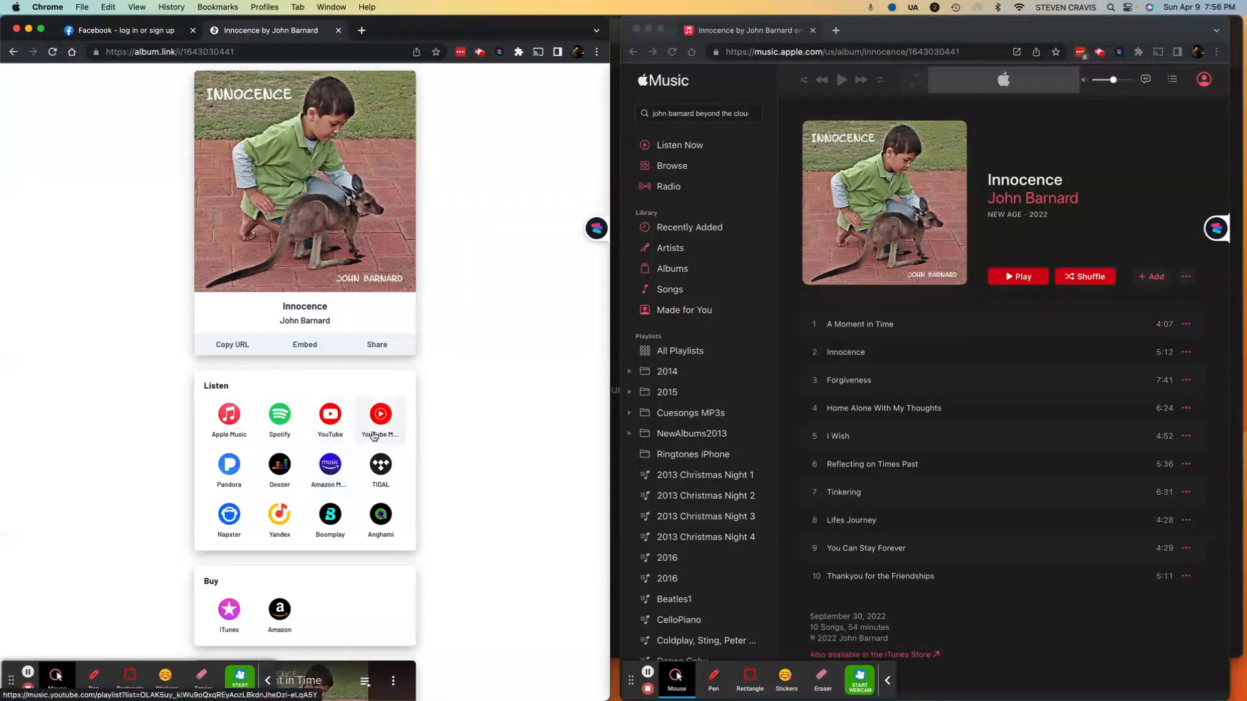
{"action": "scroll", "coordinate": [441, 455], "scroll_direction": "down", "scroll_amount": 5}
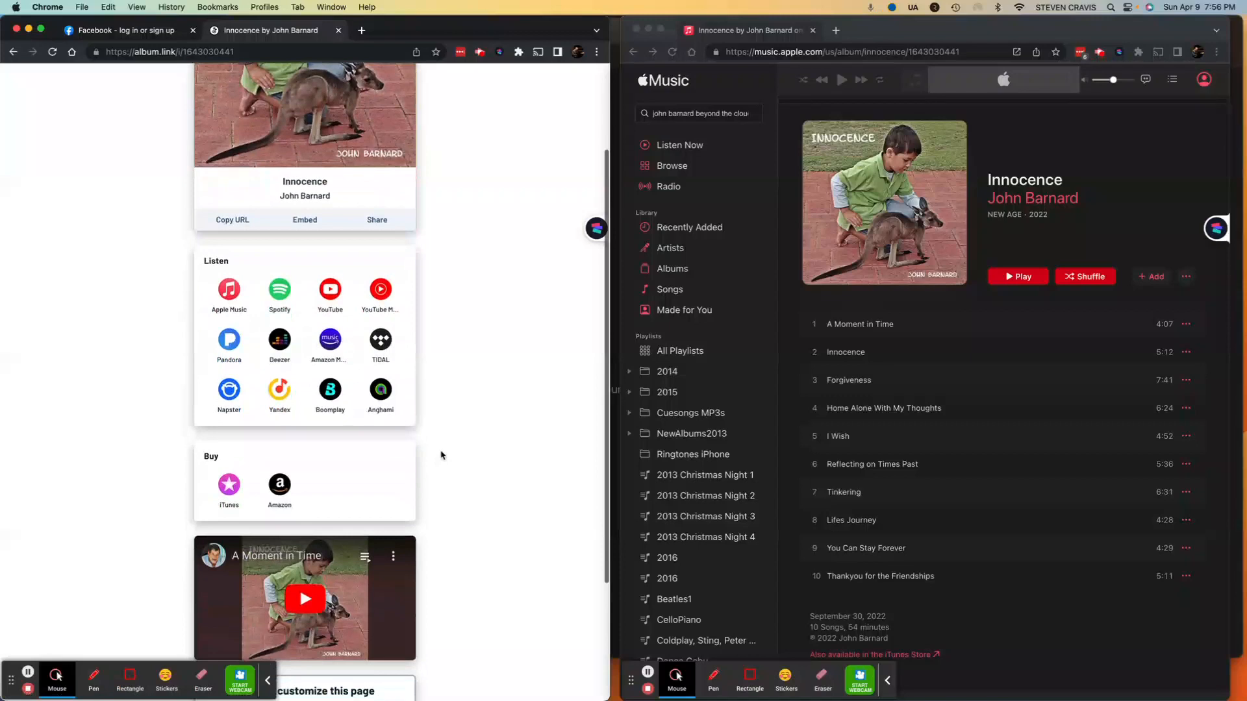
{"action": "scroll", "coordinate": [441, 438], "scroll_direction": "up", "scroll_amount": 5}
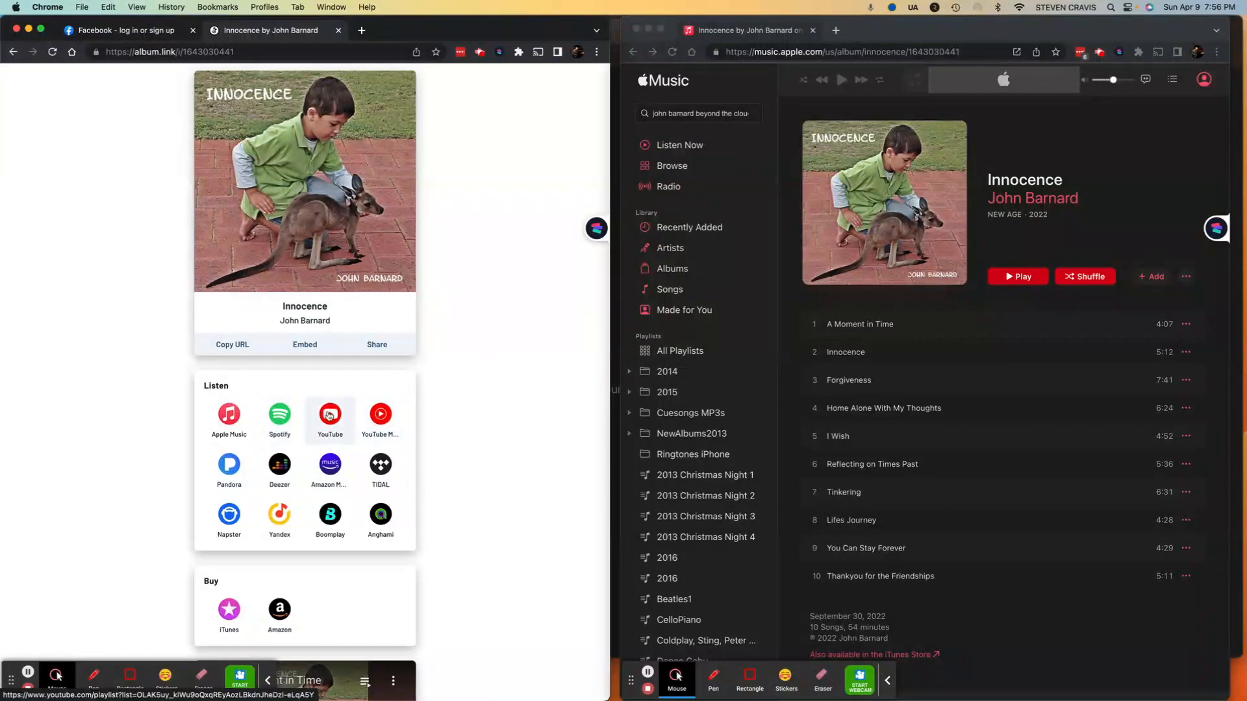
{"action": "scroll", "coordinate": [329, 414], "scroll_direction": "down", "scroll_amount": 1}
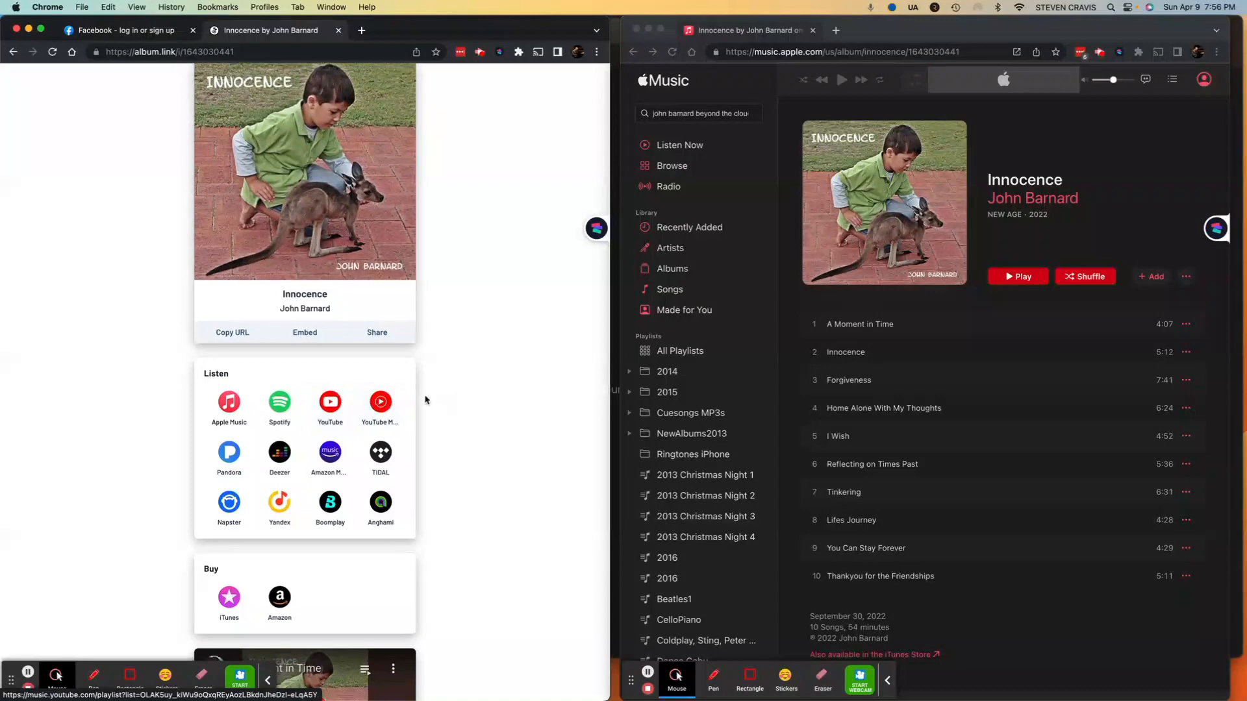
{"action": "scroll", "coordinate": [462, 391], "scroll_direction": "down", "scroll_amount": 5}
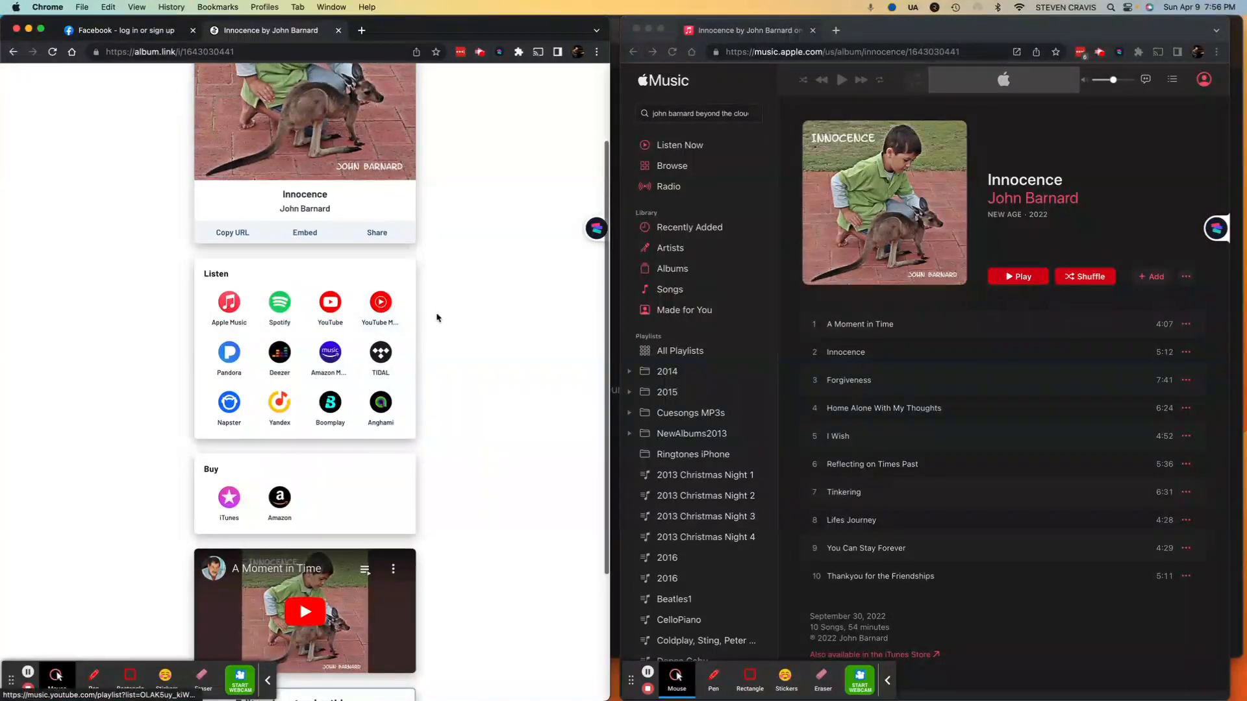
{"action": "scroll", "coordinate": [493, 321], "scroll_direction": "down", "scroll_amount": 2}
{"action": "scroll", "coordinate": [473, 356], "scroll_direction": "up", "scroll_amount": 6}
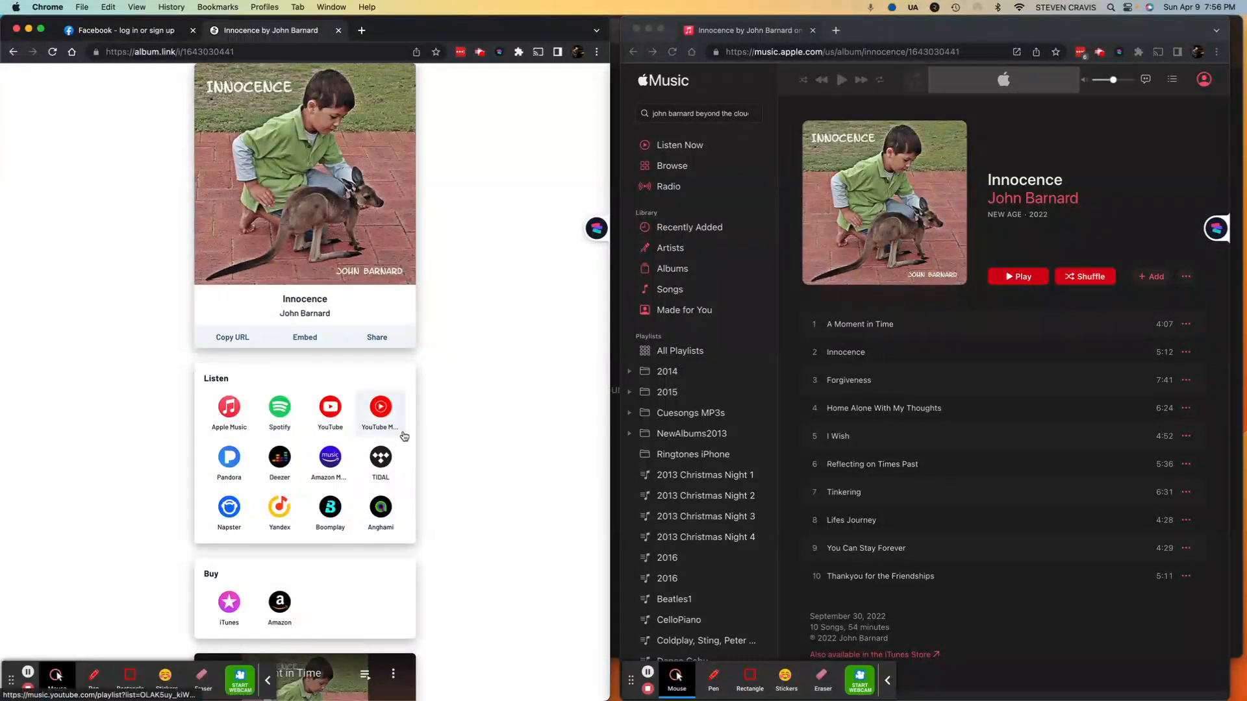
{"action": "scroll", "coordinate": [456, 411], "scroll_direction": "down", "scroll_amount": 3}
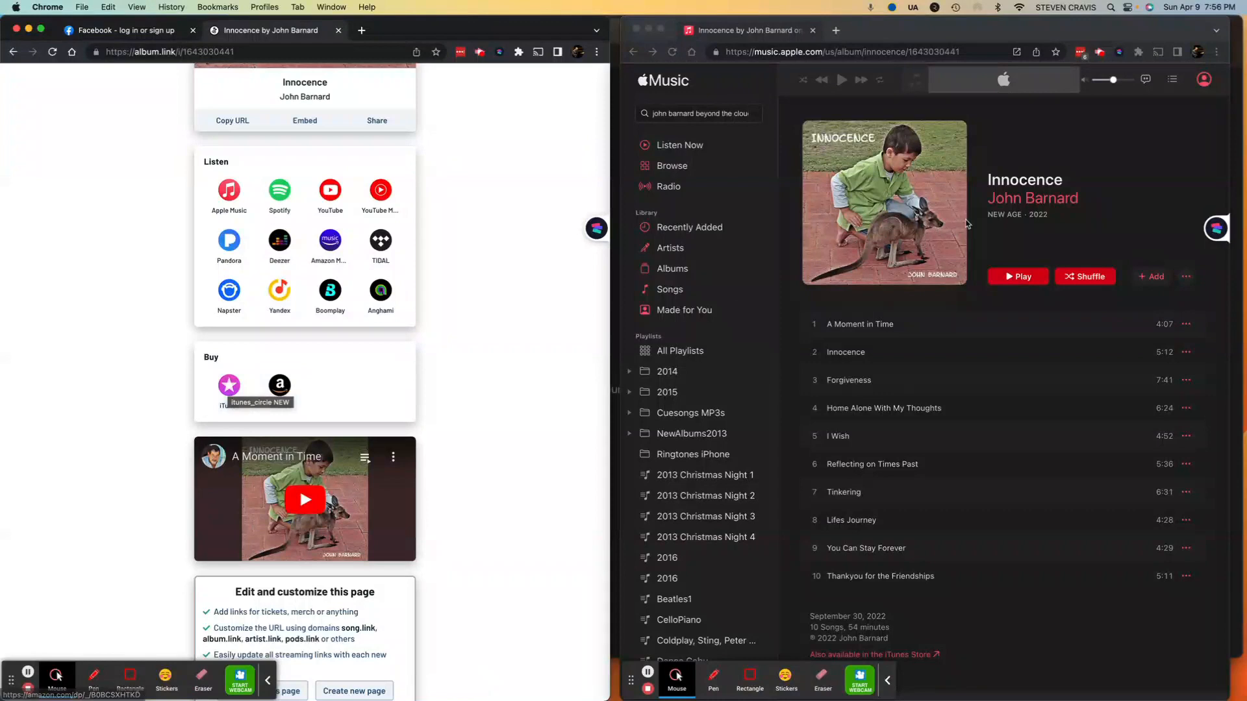
{"action": "scroll", "coordinate": [950, 435], "scroll_direction": "down", "scroll_amount": 3}
{"action": "scroll", "coordinate": [951, 422], "scroll_direction": "up", "scroll_amount": 3}
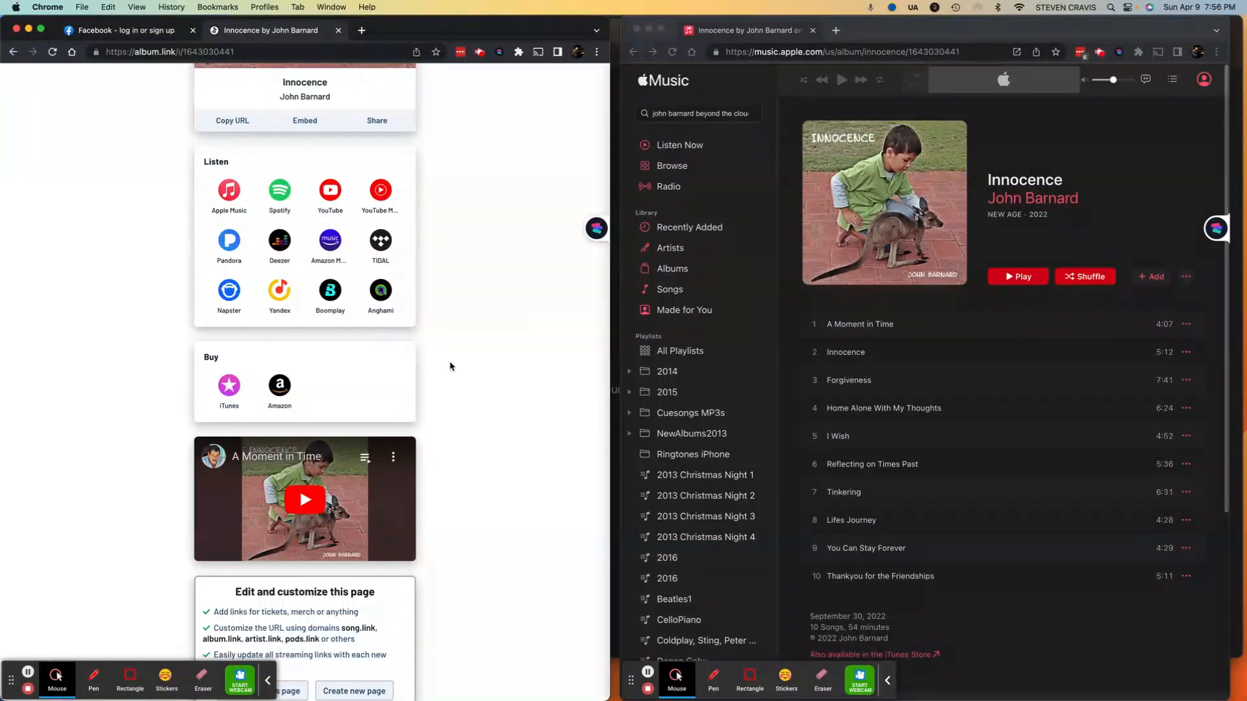
{"action": "scroll", "coordinate": [454, 361], "scroll_direction": "up", "scroll_amount": 2}
{"action": "scroll", "coordinate": [452, 364], "scroll_direction": "up", "scroll_amount": 1}
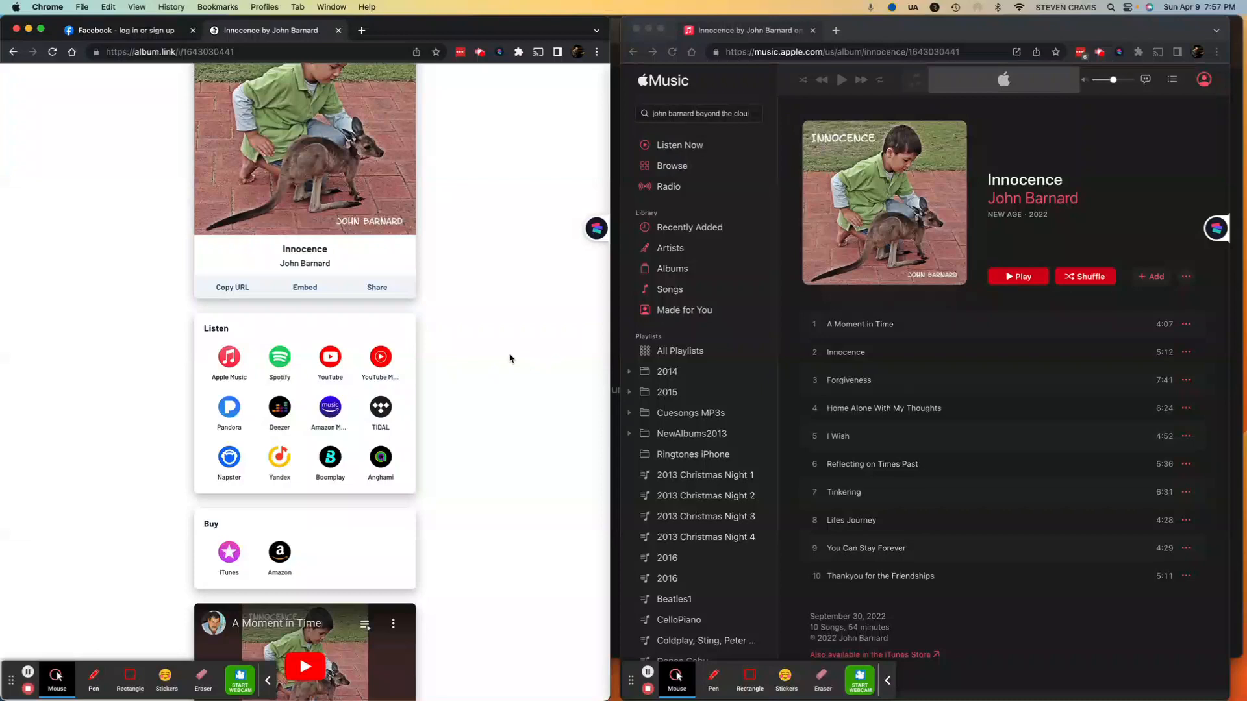
{"action": "scroll", "coordinate": [465, 416], "scroll_direction": "down", "scroll_amount": 3}
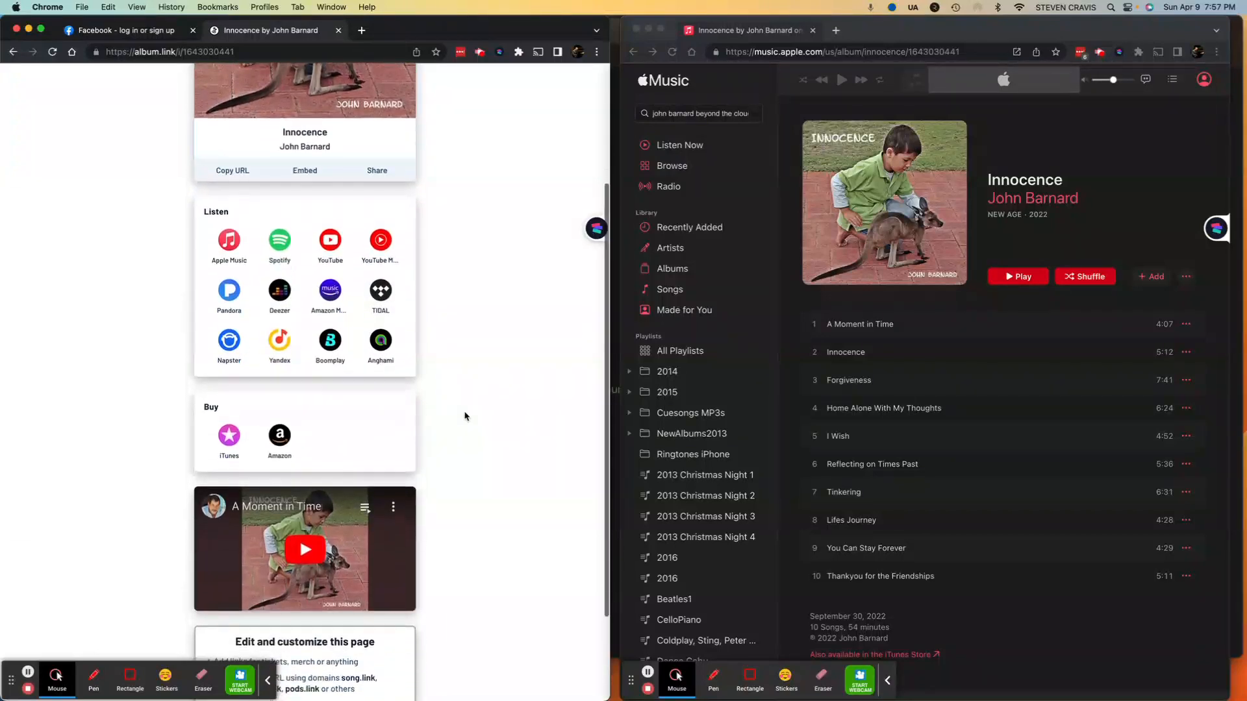
{"action": "scroll", "coordinate": [465, 415], "scroll_direction": "up", "scroll_amount": 5}
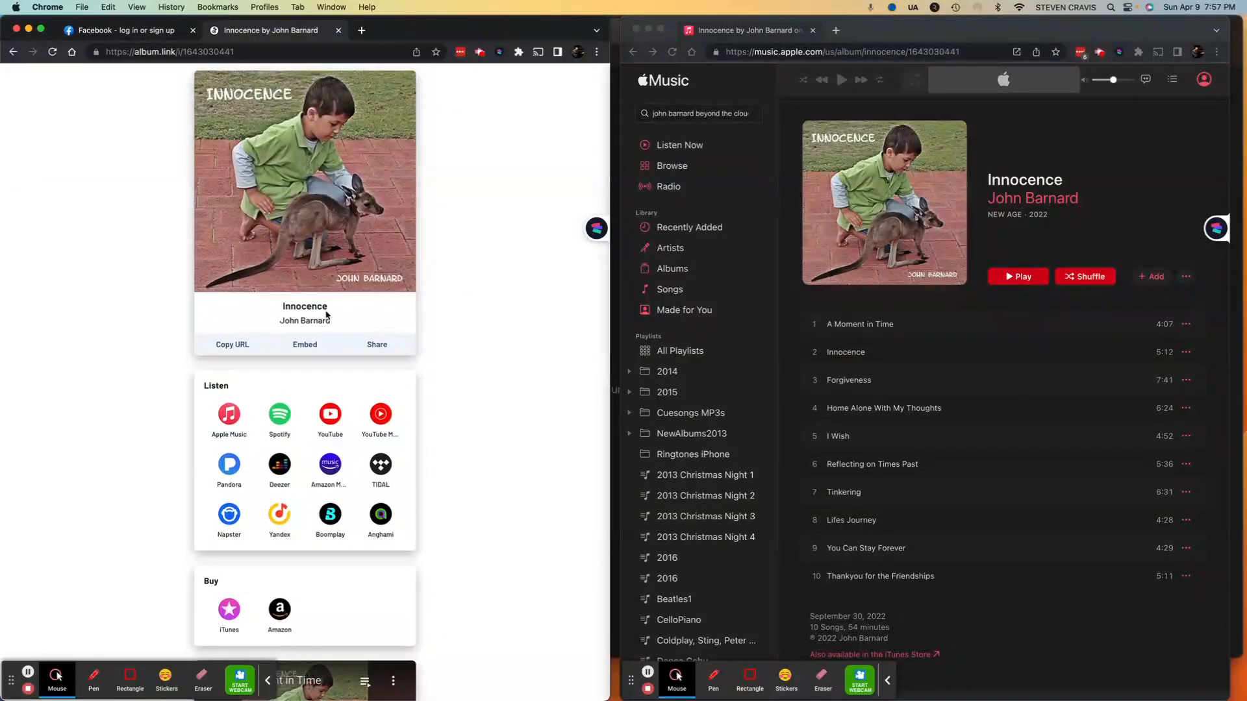
{"action": "left_click_drag", "start_coordinate": [259, 51], "coordinate": [87, 54]}
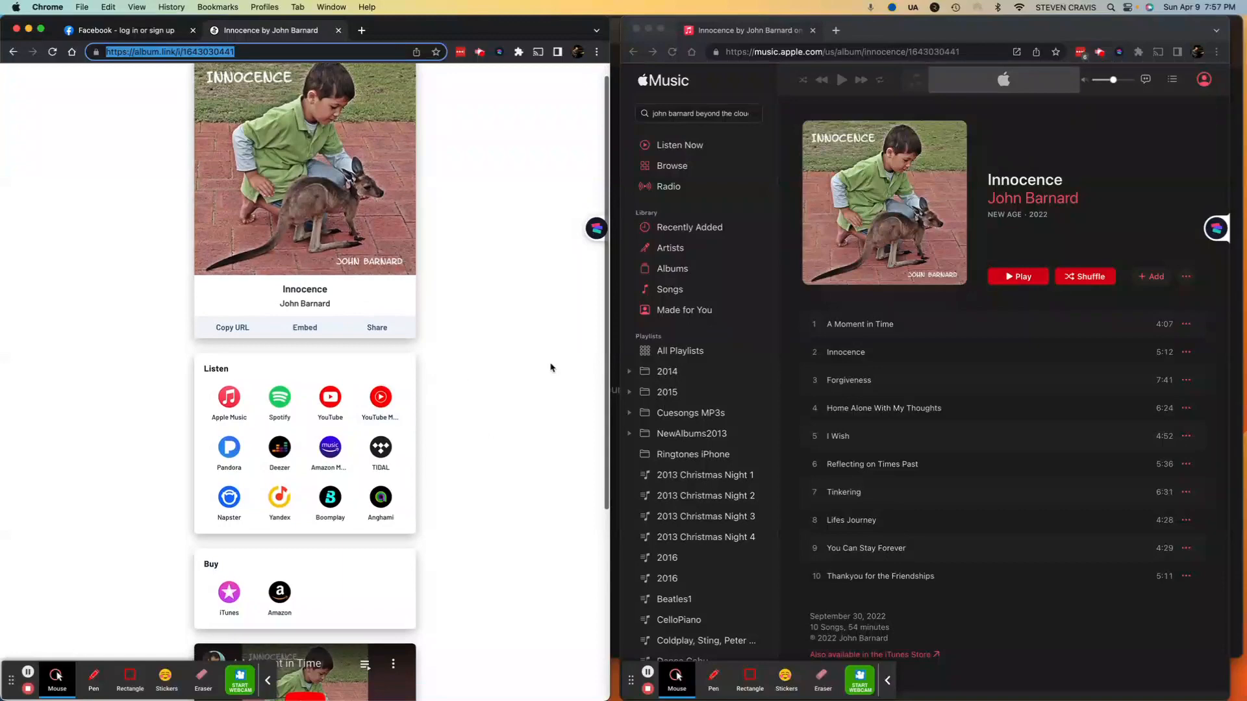
Open the Innocence smart link page for customization and activate its custom URL field with the album.link domain
{"action": "scroll", "coordinate": [439, 349], "scroll_direction": "down", "scroll_amount": 5}
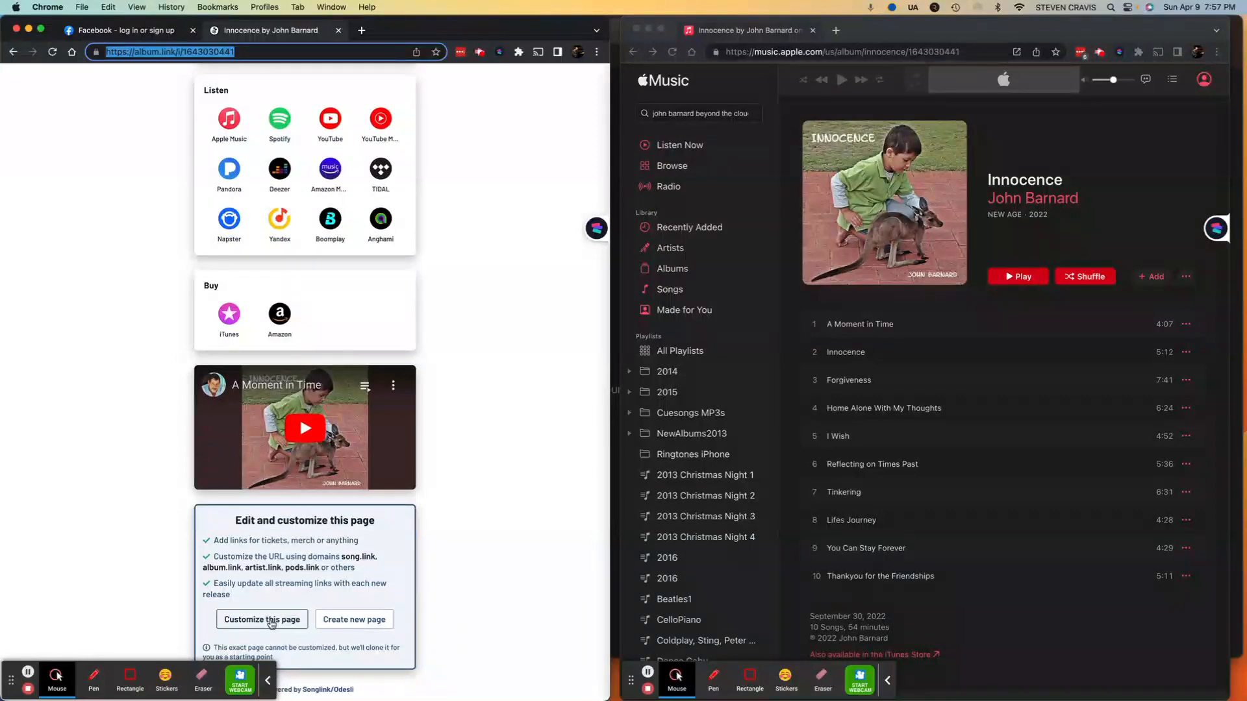
{"action": "left_click", "coordinate": [272, 622]}
{"action": "left_click", "coordinate": [91, 192]}
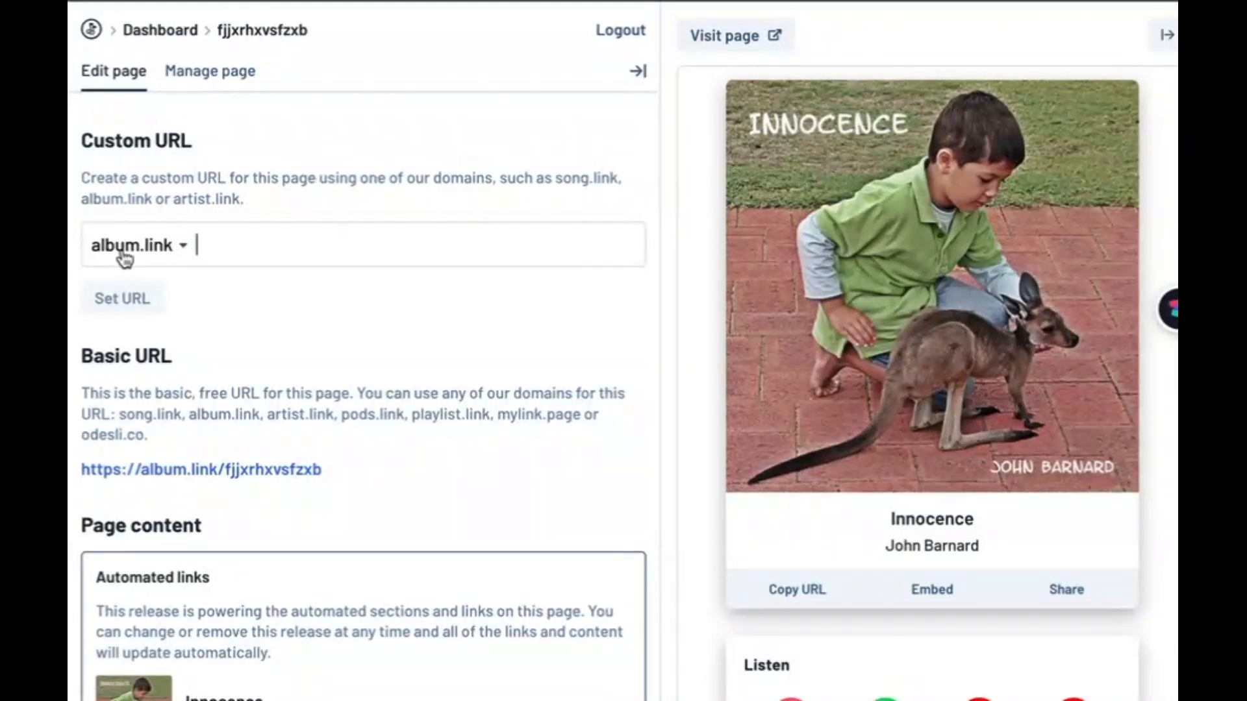
Keep the album.link domain and enter jbinn as the page's custom URL path
{"action": "left_click", "coordinate": [185, 250]}
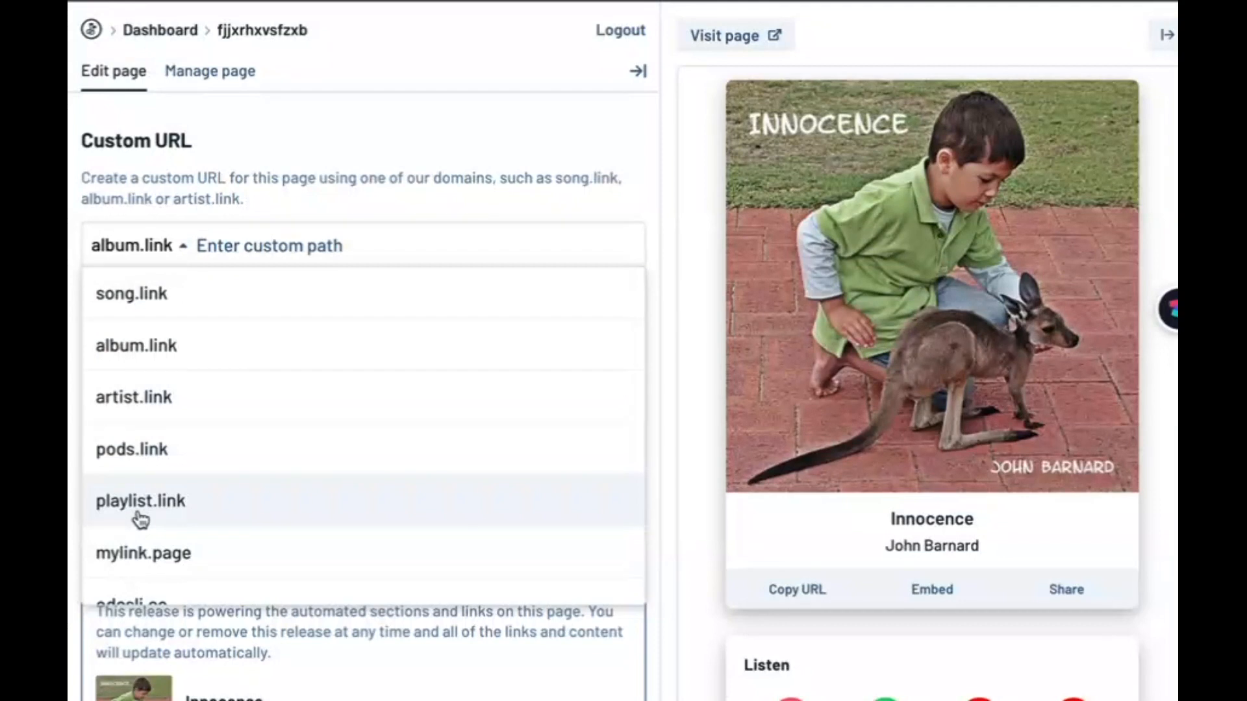
{"action": "left_click", "coordinate": [314, 156]}
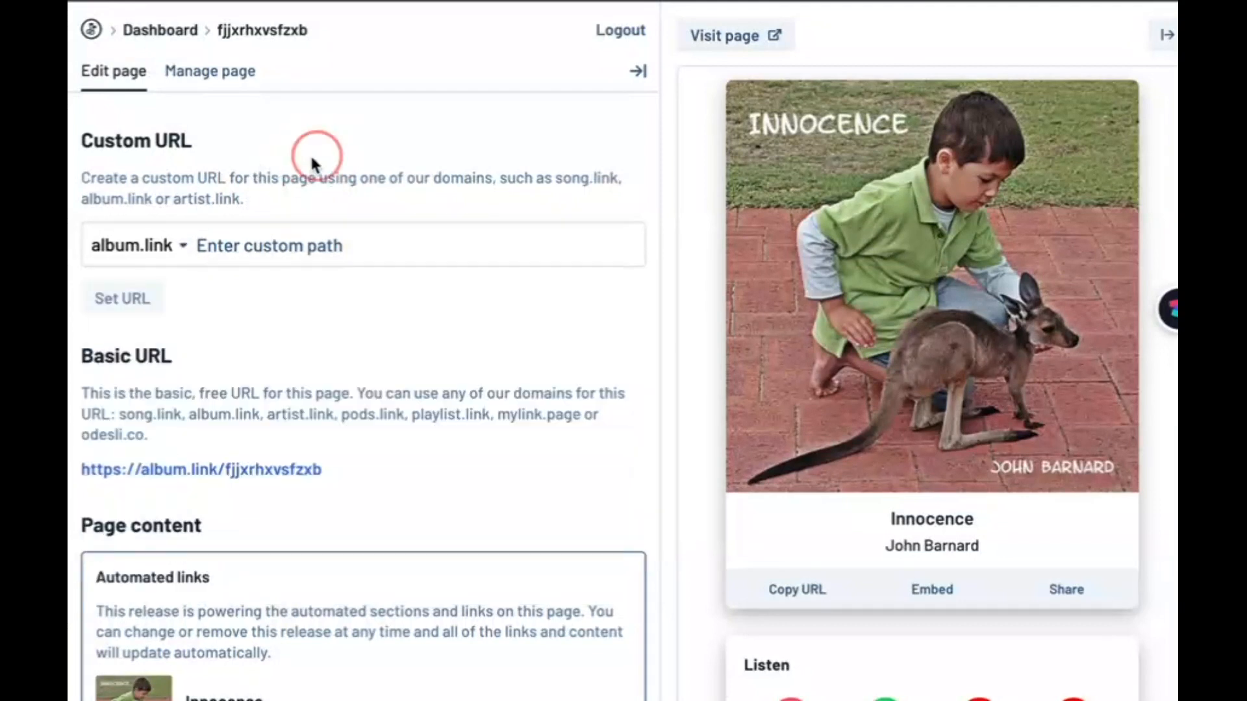
{"action": "left_click", "coordinate": [209, 237]}
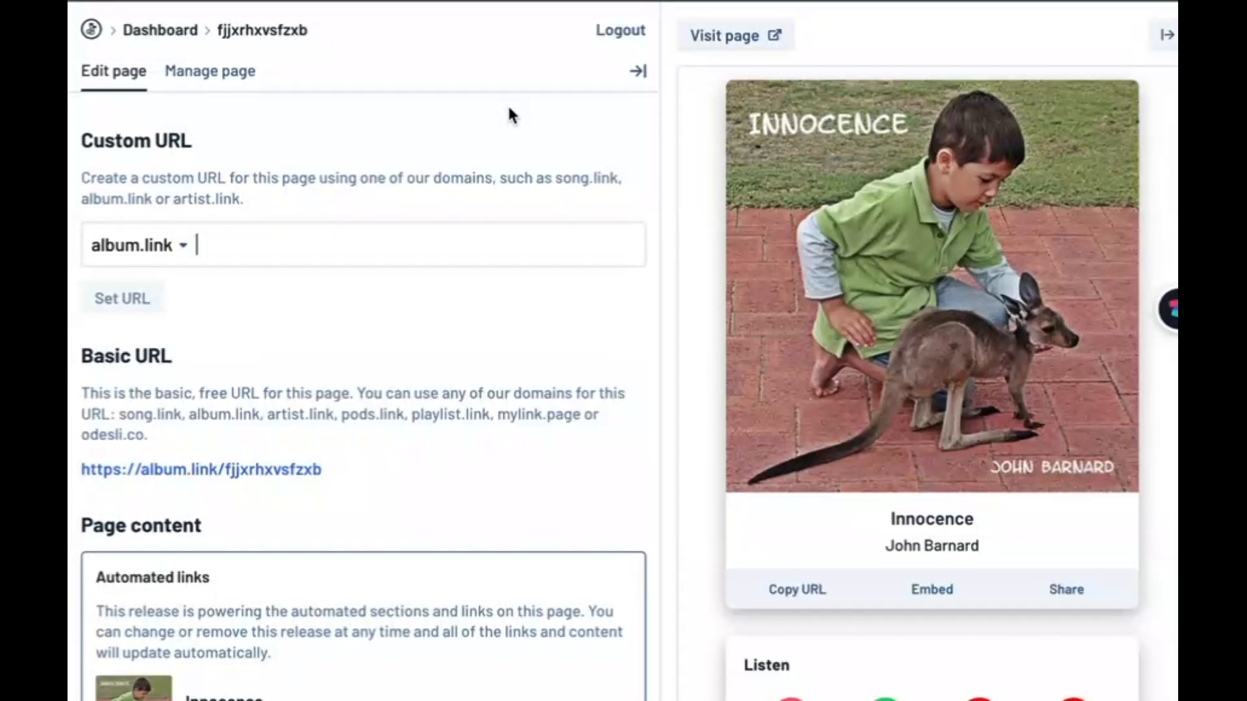
{"action": "type", "text": "f"}
{"action": "key", "text": "BackSpace"}
{"action": "type", "text": "jb"}
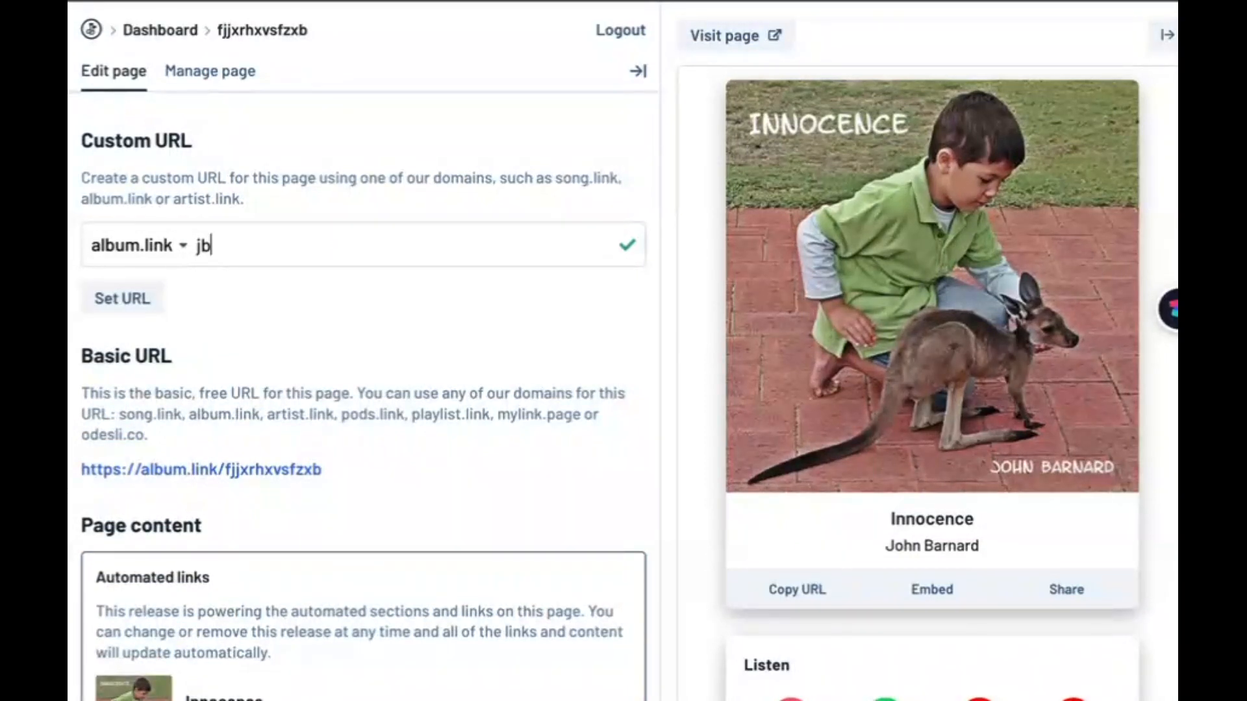
{"action": "type", "text": "inn"}
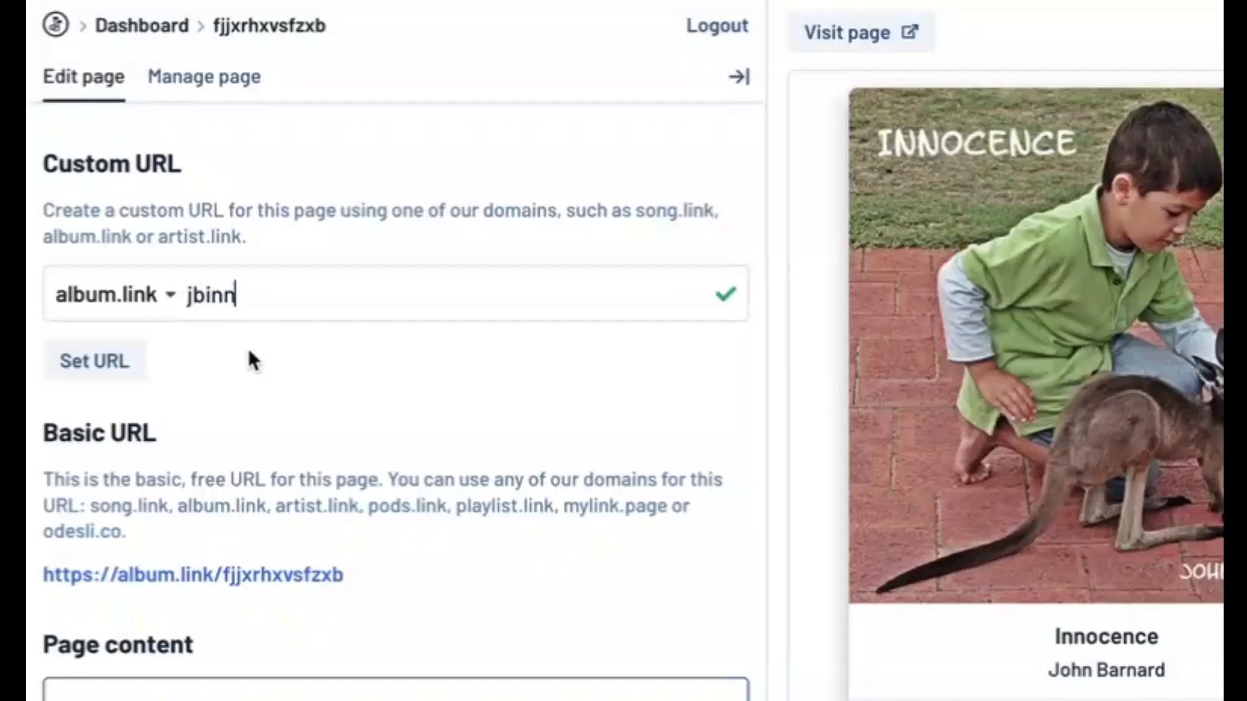
Re-enter the inn ending of the custom path and set the page's URL to album.link/jbinn
{"action": "left_click", "coordinate": [100, 195]}
{"action": "key", "text": "BackSpace"}
{"action": "key", "text": "BackSpace"}
{"action": "key", "text": "BackSpace"}
{"action": "type", "text": "_"}
{"action": "key", "text": "BackSpace"}
{"action": "type", "text": "inn"}
{"action": "scroll", "coordinate": [377, 362], "scroll_direction": "down", "scroll_amount": 1}
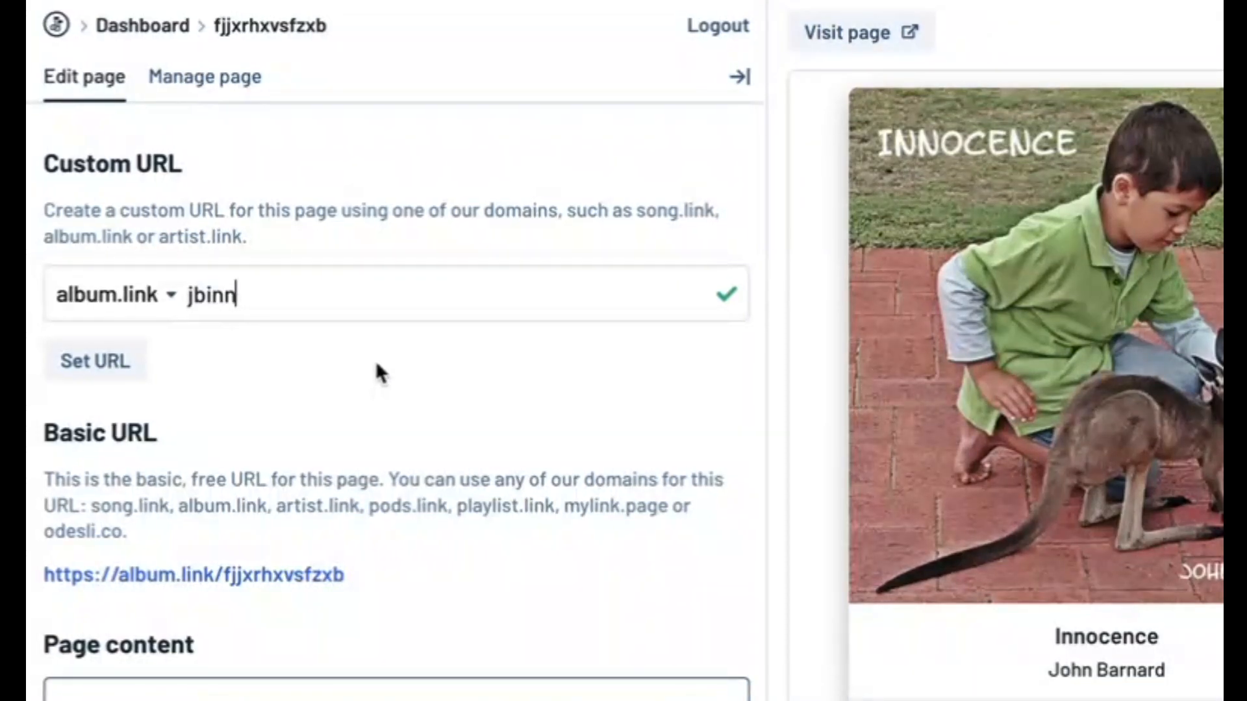
{"action": "scroll", "coordinate": [523, 351], "scroll_direction": "up", "scroll_amount": 1}
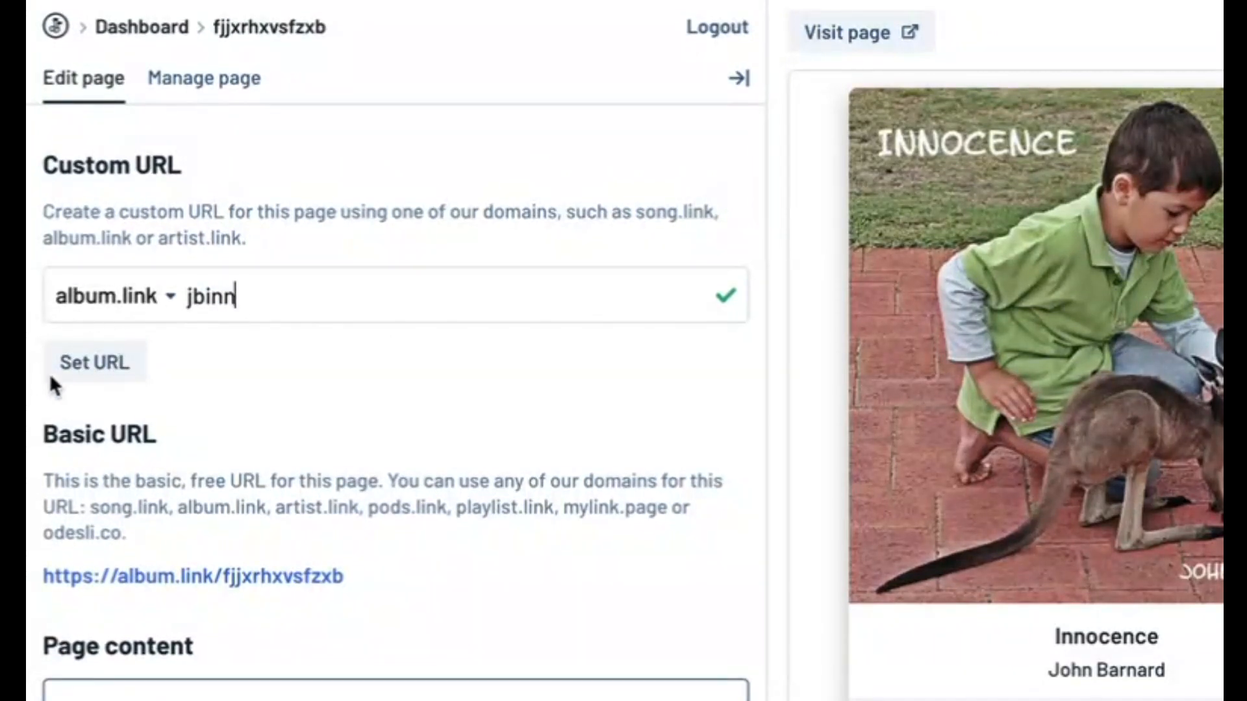
{"action": "left_click", "coordinate": [92, 367]}
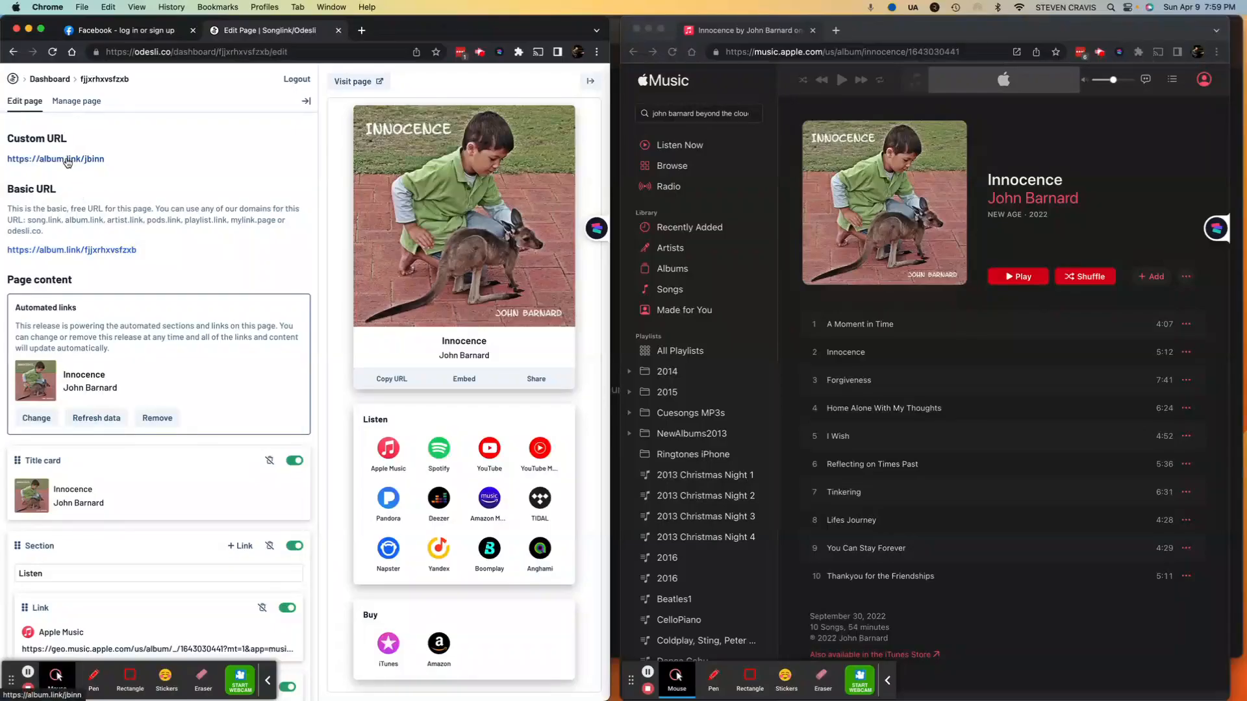
{"action": "left_click", "coordinate": [363, 31]}
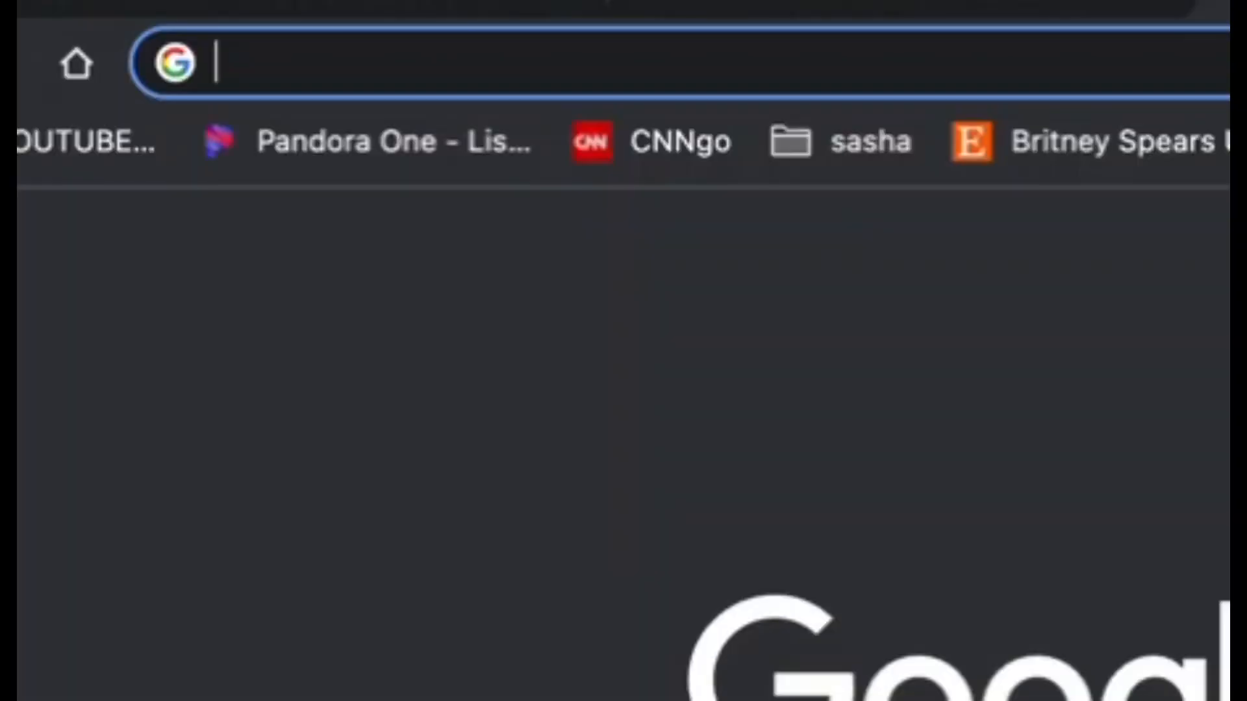
{"action": "type", "text": "h"}
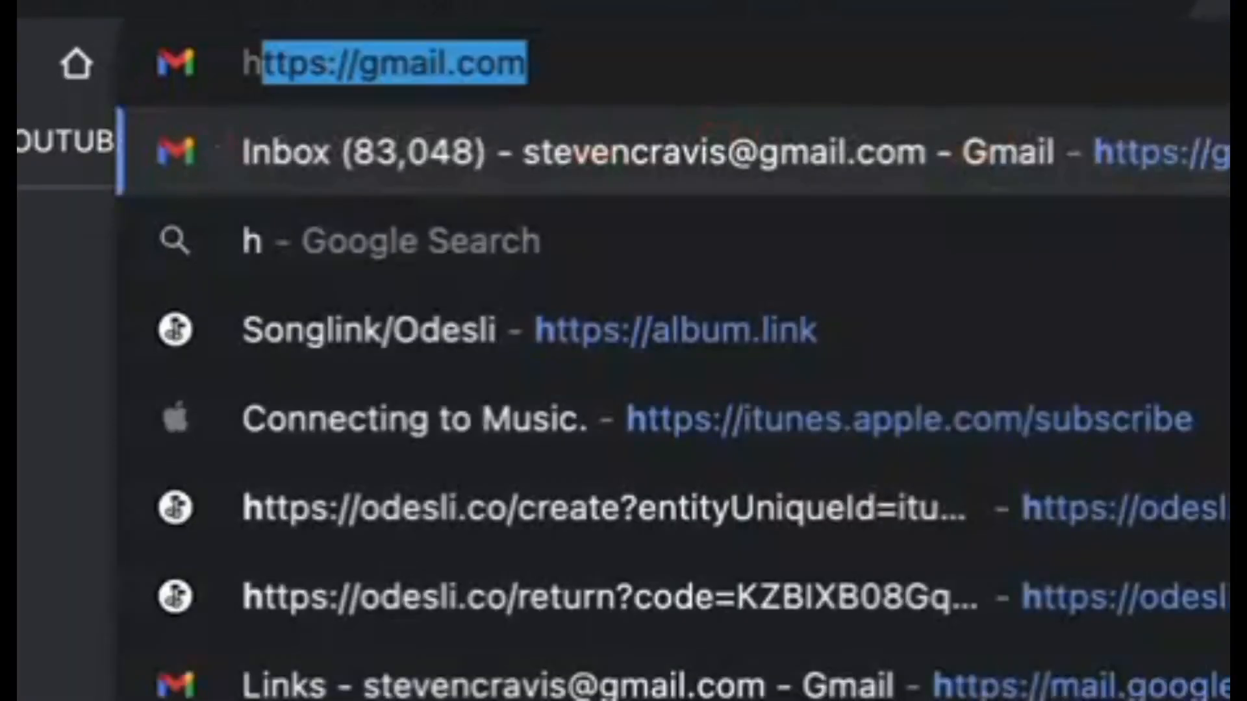
{"action": "type", "text": "ttps://"}
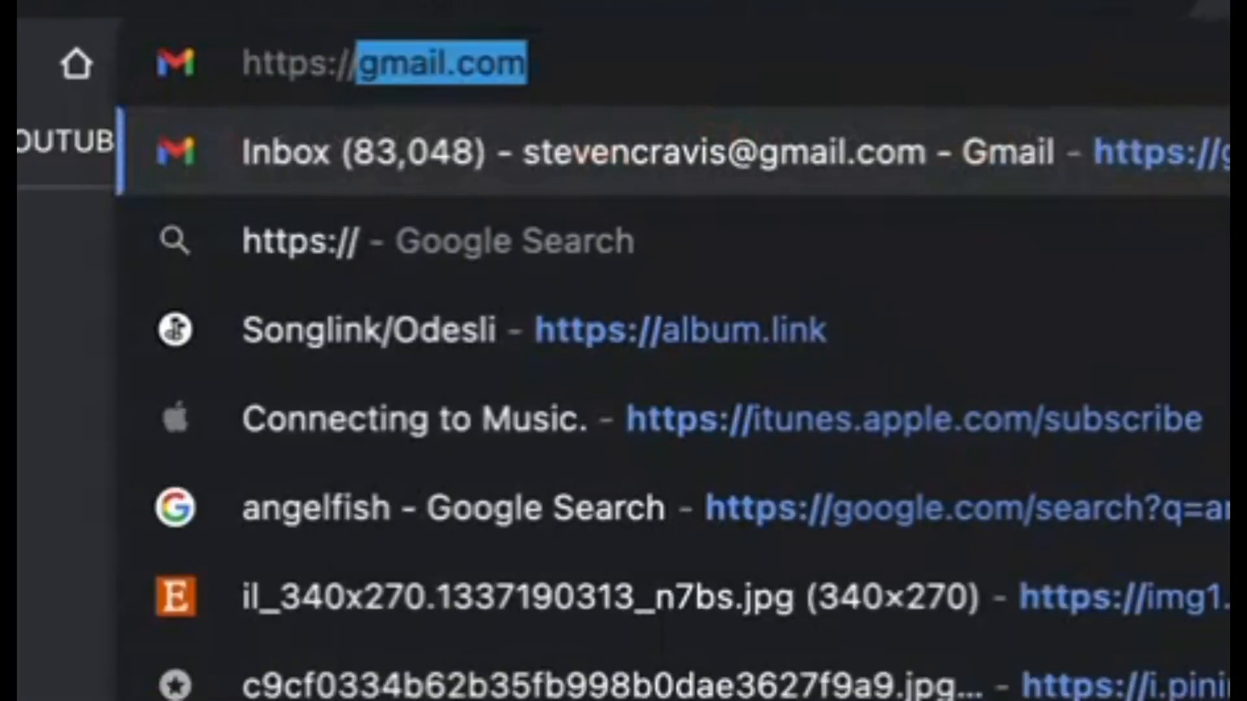
{"action": "type", "text": "album.link"}
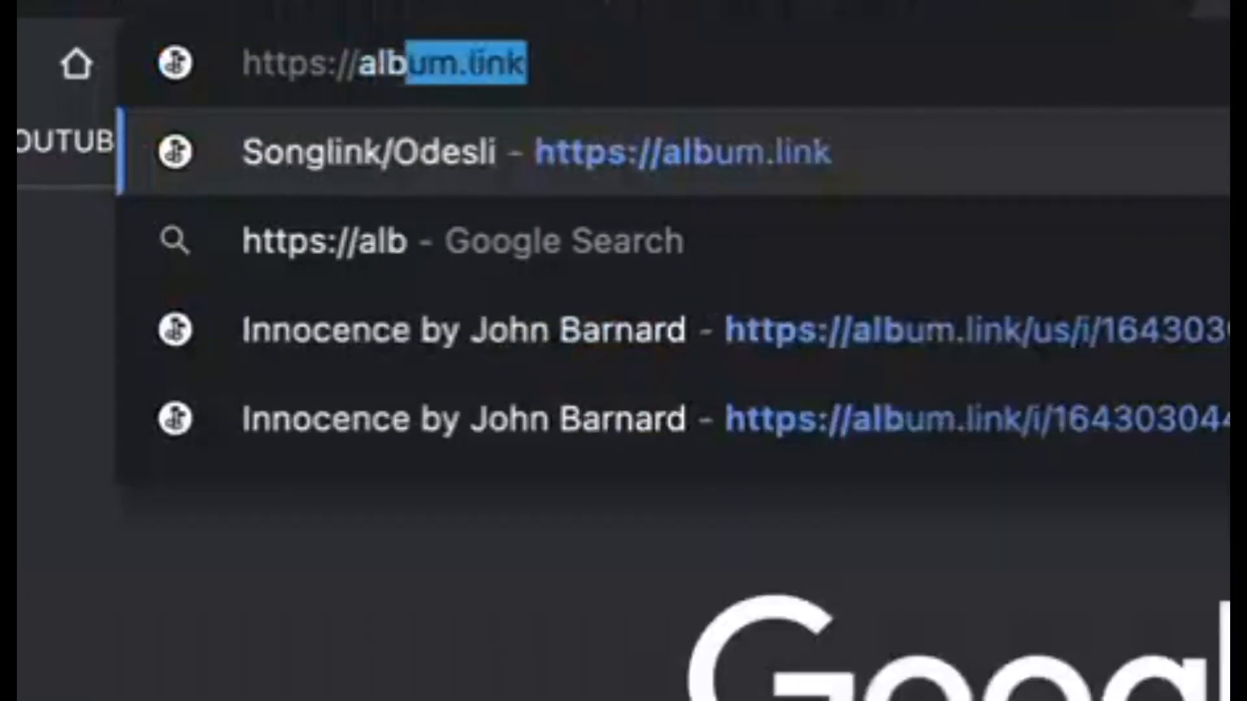
{"action": "key", "text": "BackSpace"}
{"action": "type", "text": "link/"}
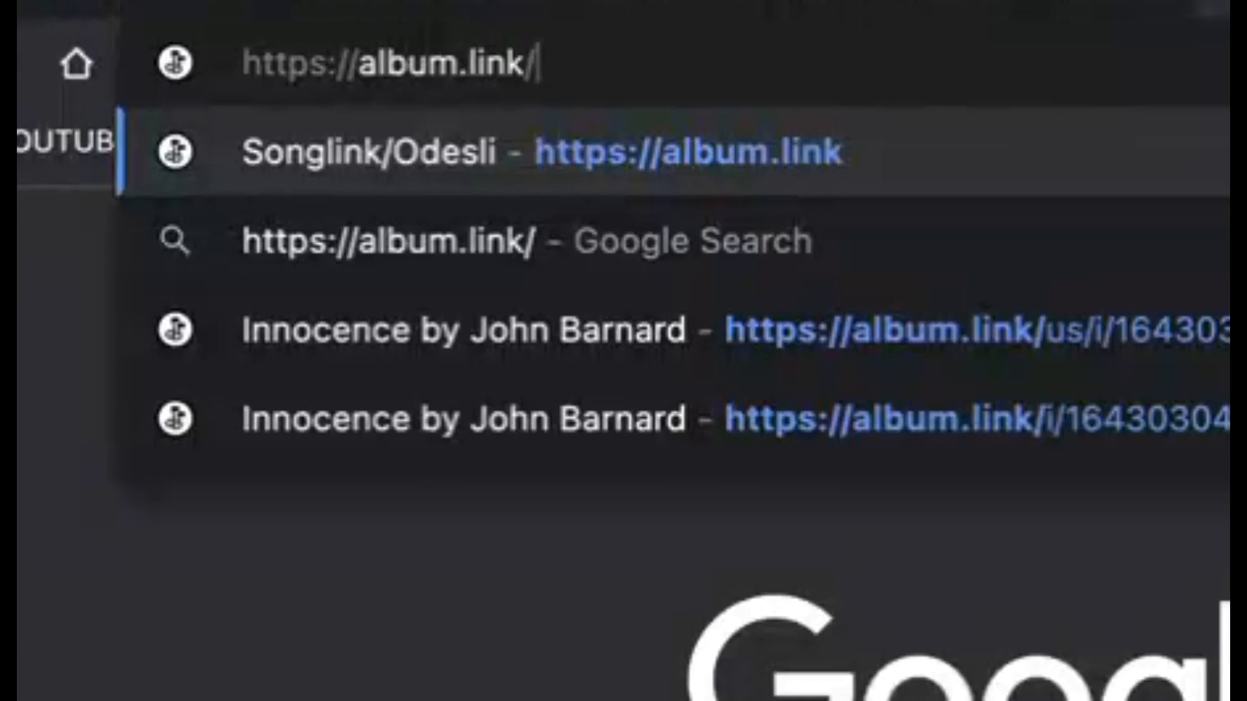
{"action": "type", "text": "j"}
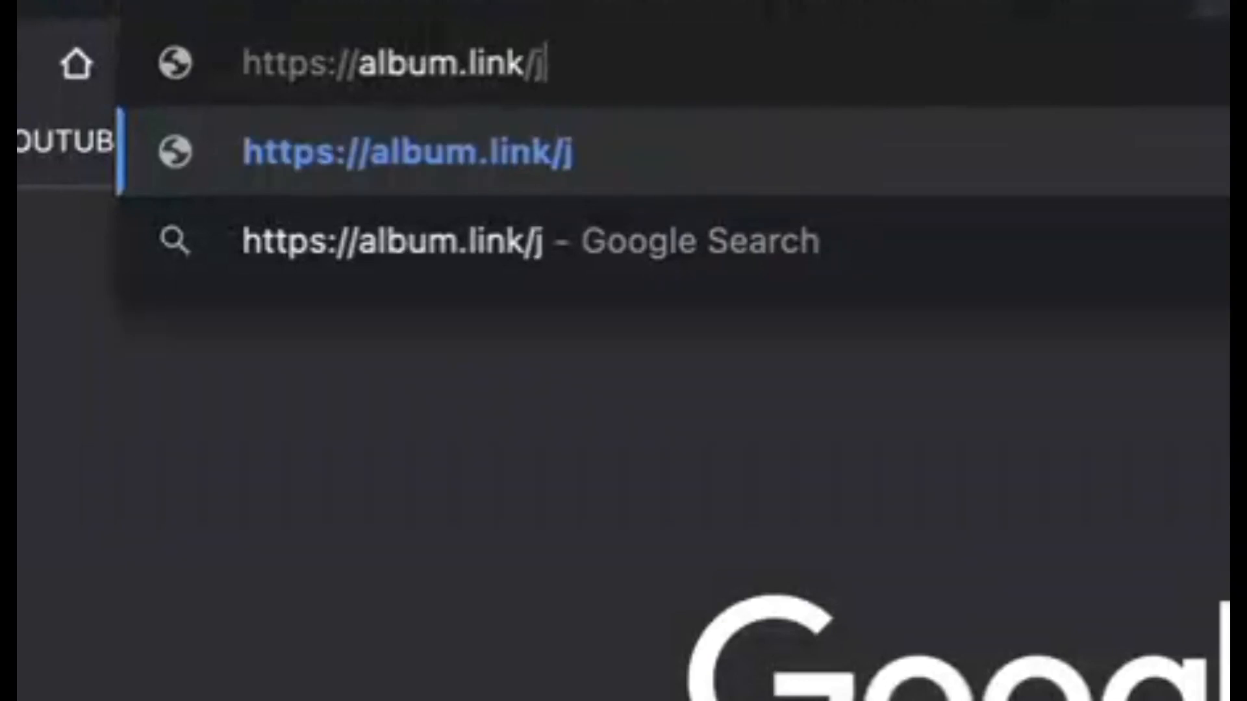
{"action": "type", "text": "blNN"}
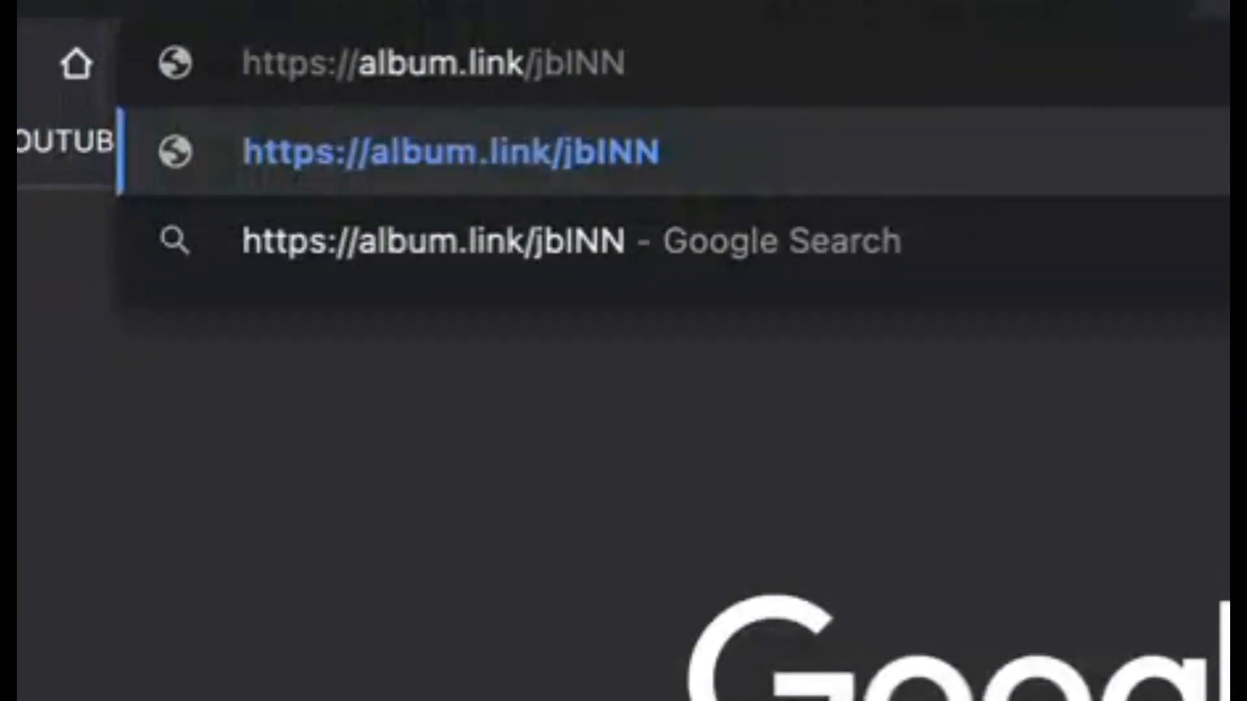
{"action": "type", "text": "/"}
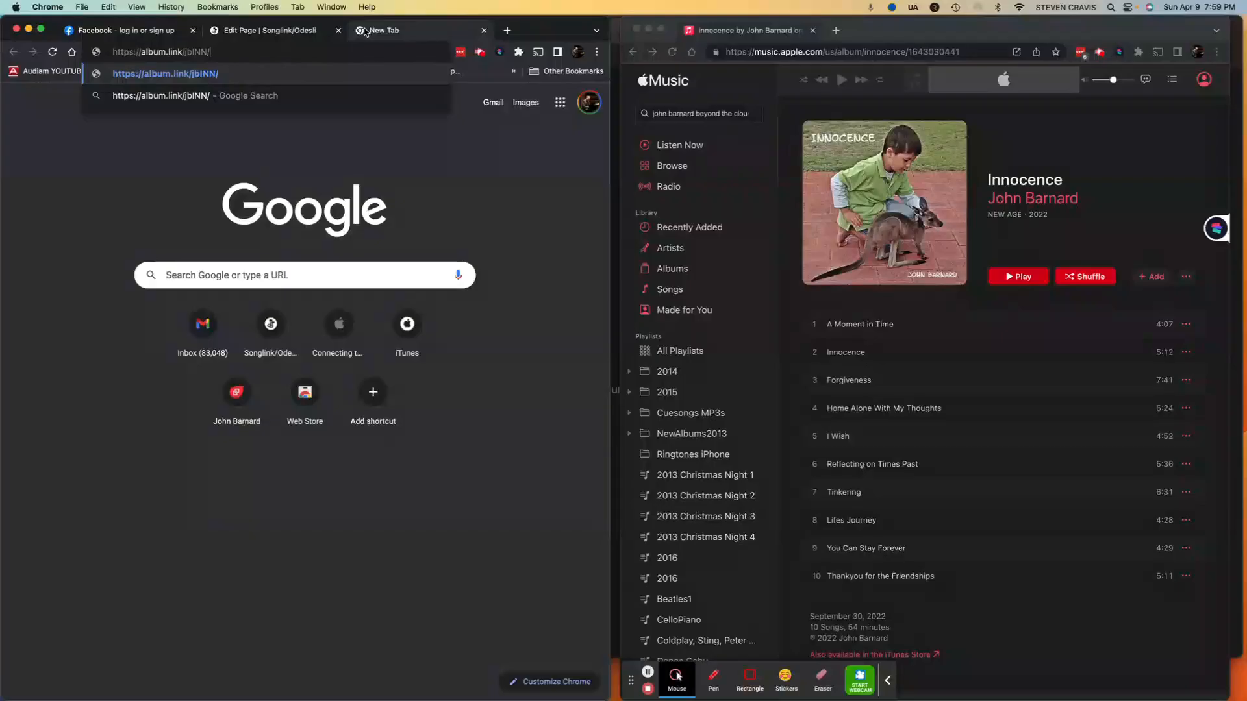
{"action": "key", "text": "Return"}
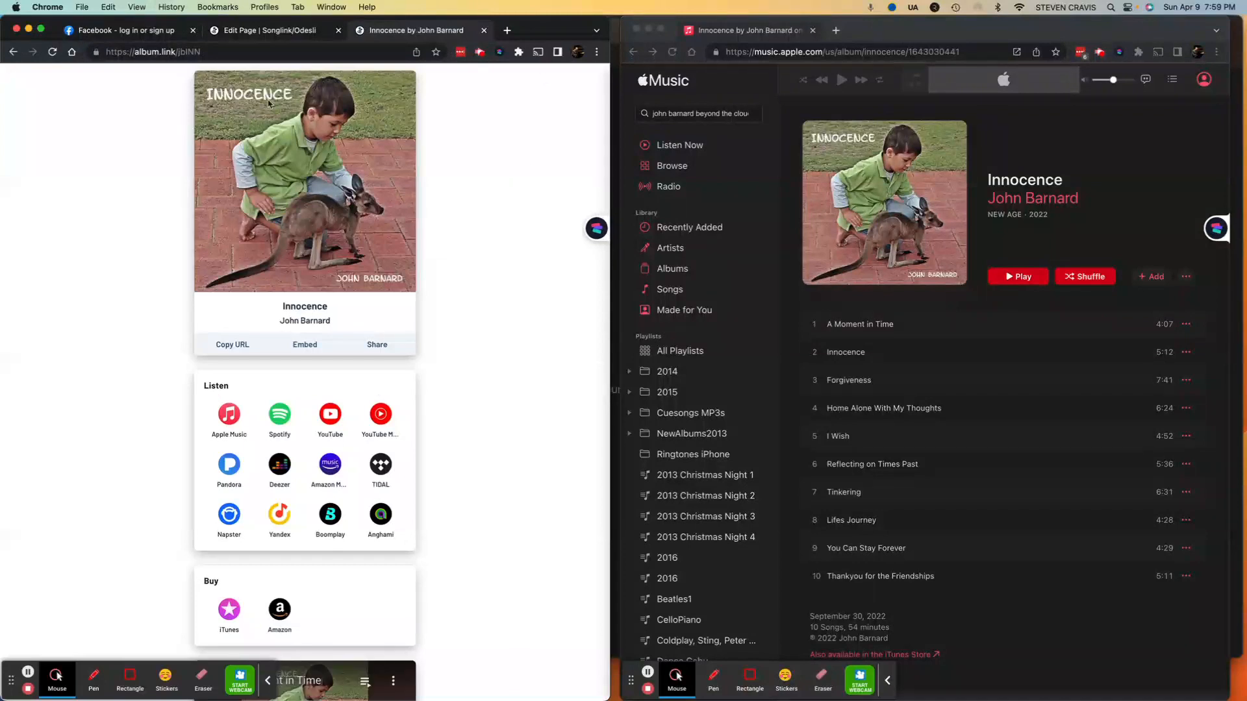
{"action": "left_click_drag", "start_coordinate": [185, 51], "coordinate": [200, 51]}
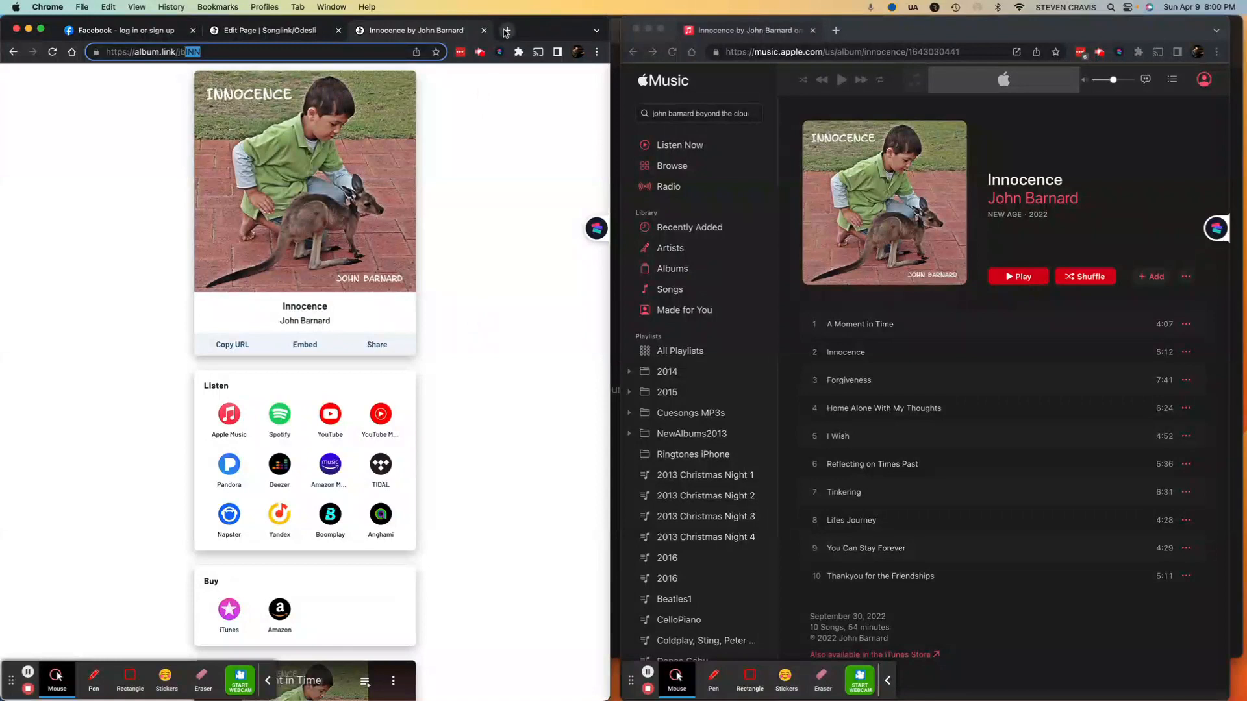
{"action": "left_click", "coordinate": [836, 32]}
{"action": "key", "text": "super+c"}
{"action": "left_click", "coordinate": [836, 31]}
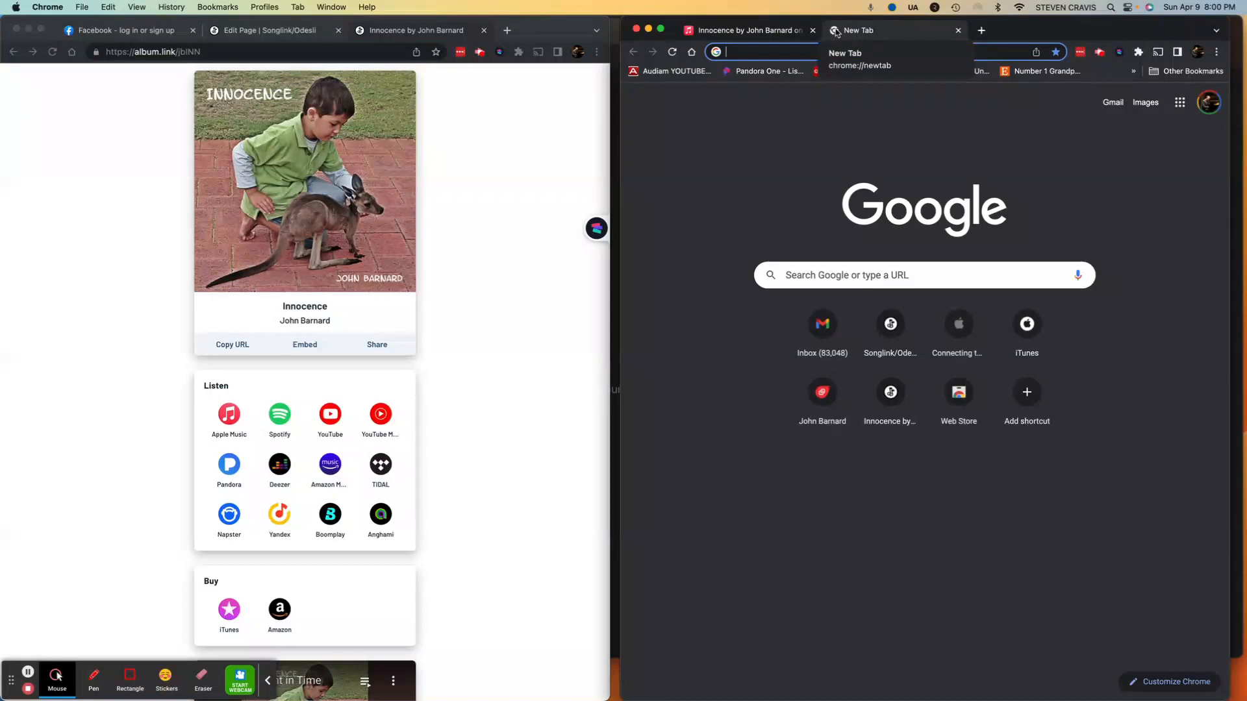
{"action": "type", "text": "drive."}
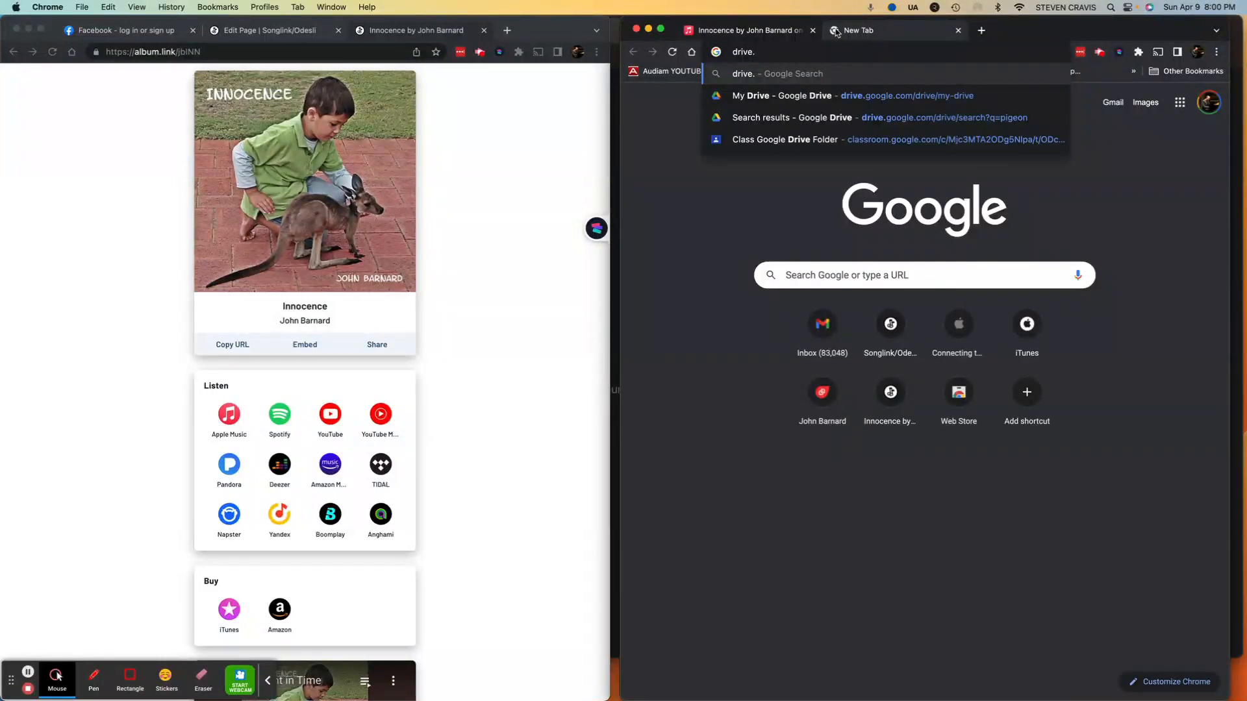
{"action": "type", "text": "google.com"}
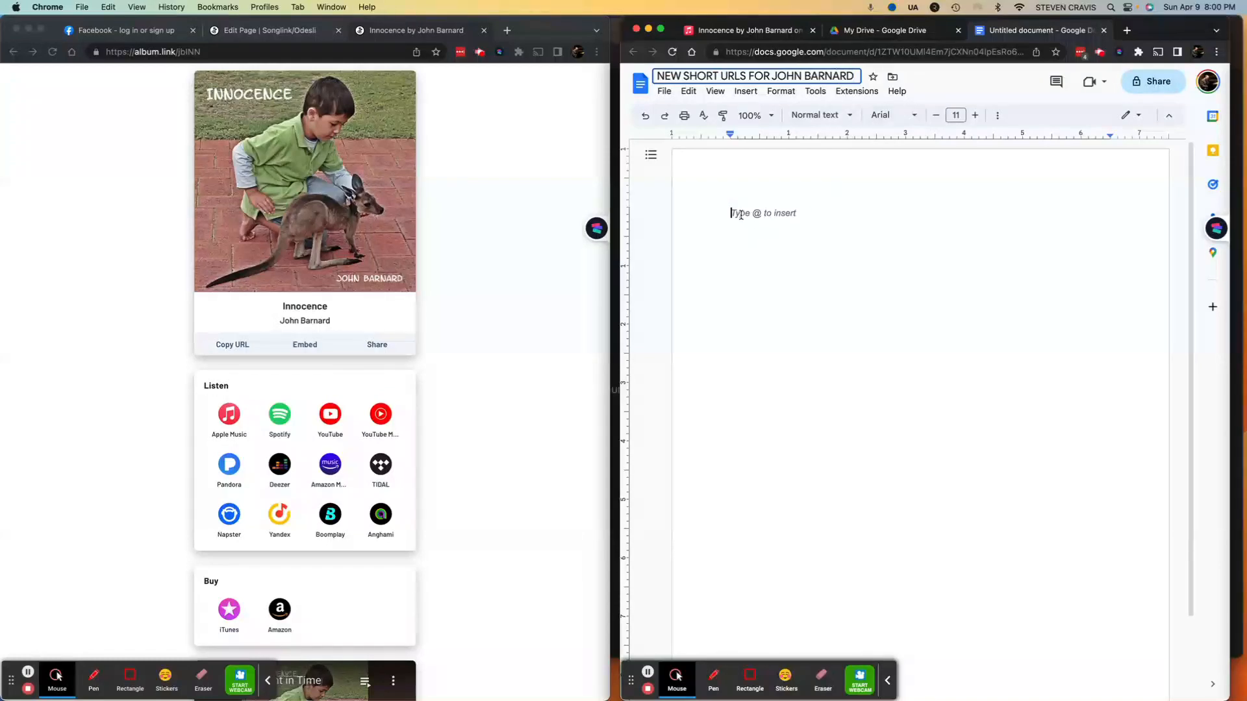
{"action": "left_click", "coordinate": [741, 214]}
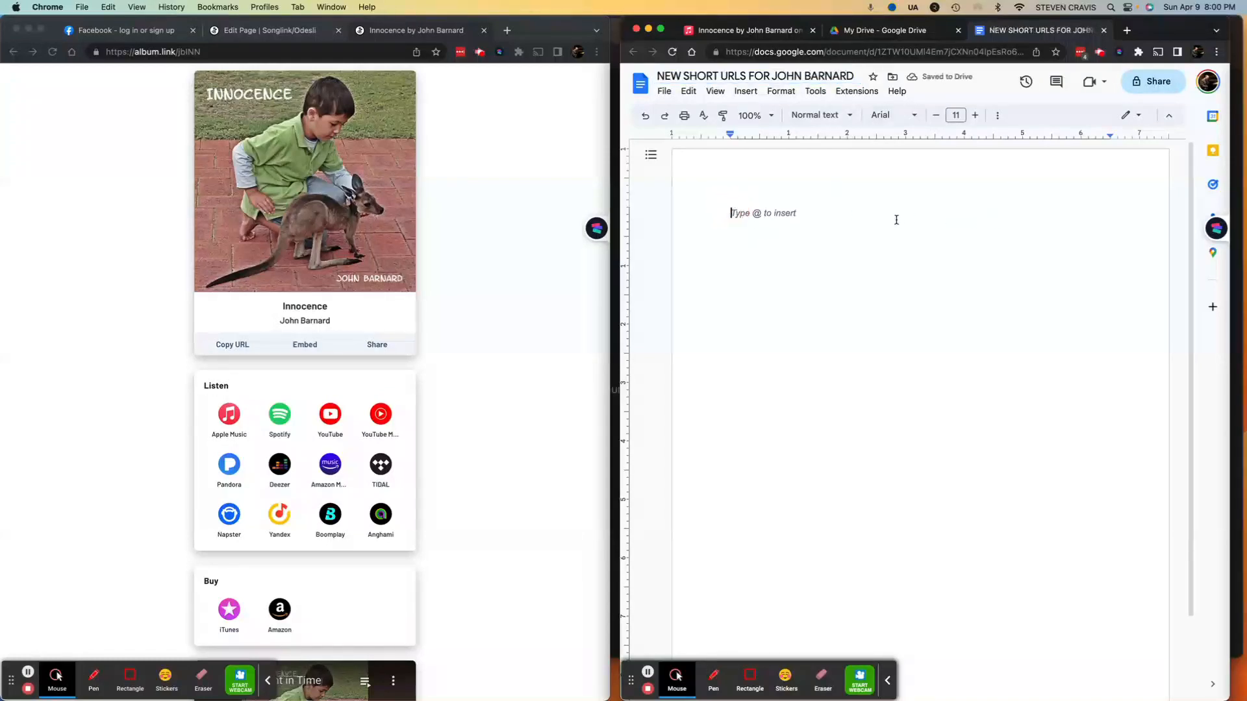
{"action": "key", "text": "super+v"}
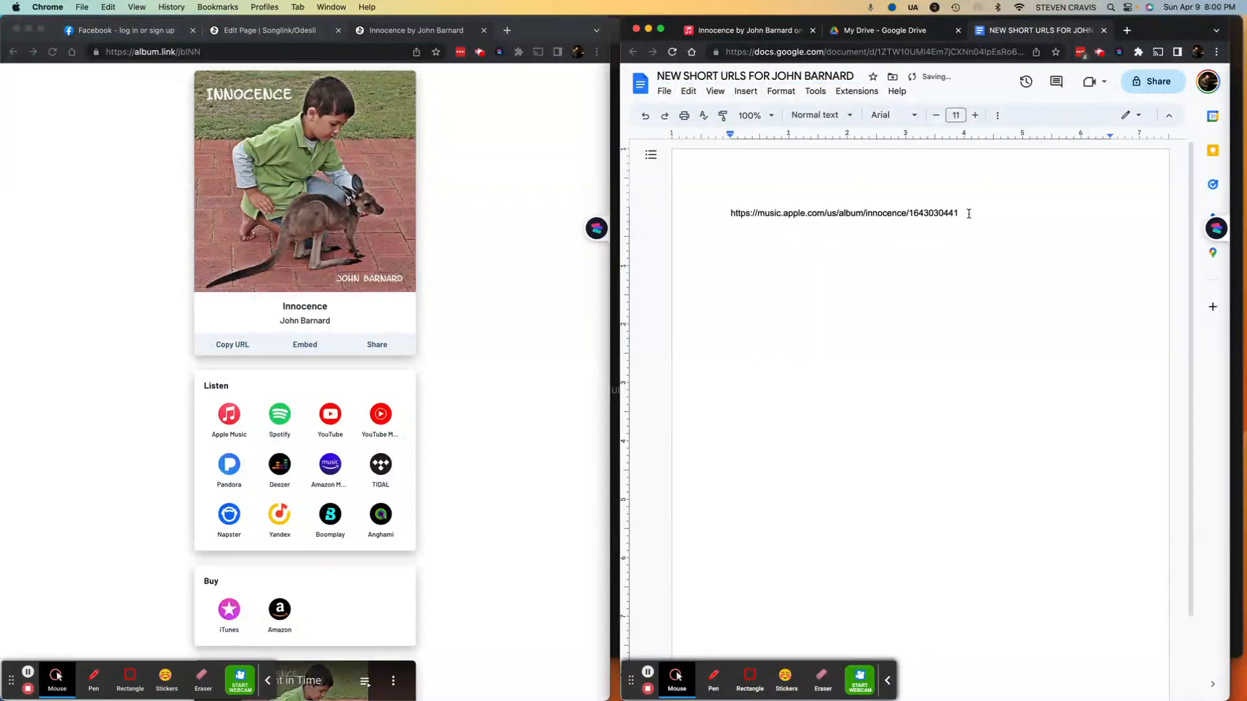
{"action": "left_click_drag", "start_coordinate": [968, 213], "coordinate": [490, 206]}
{"action": "type", "text": "HTT"}
{"action": "key", "text": "BackSpace"}
{"action": "key", "text": "BackSpace"}
{"action": "key", "text": "BackSpace"}
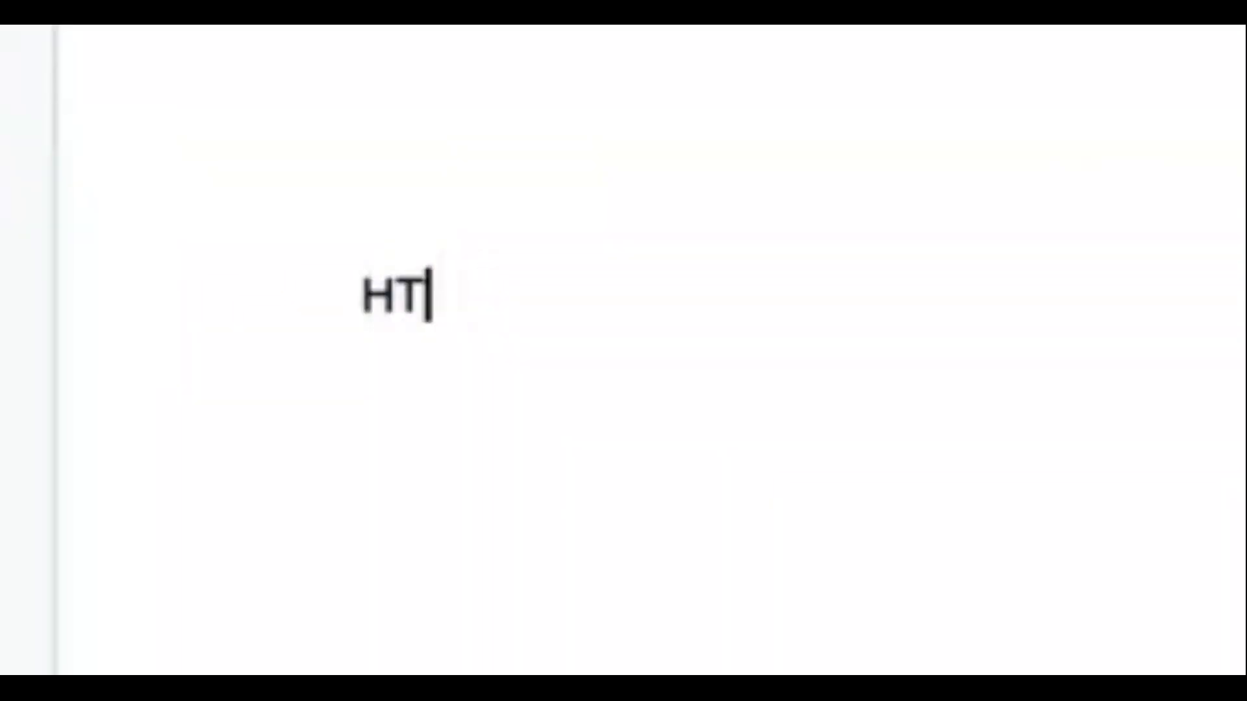
{"action": "type", "text": "https://s"}
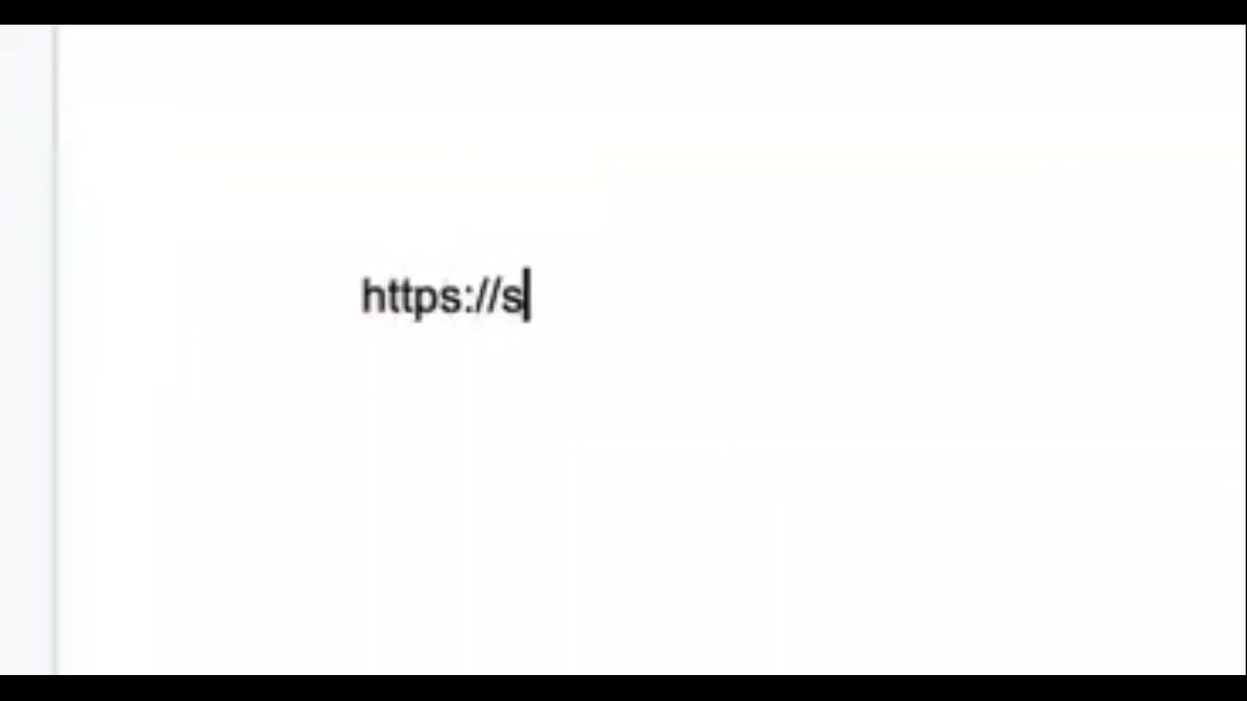
{"action": "key", "text": "BackSpace"}
{"action": "type", "text": "album"}
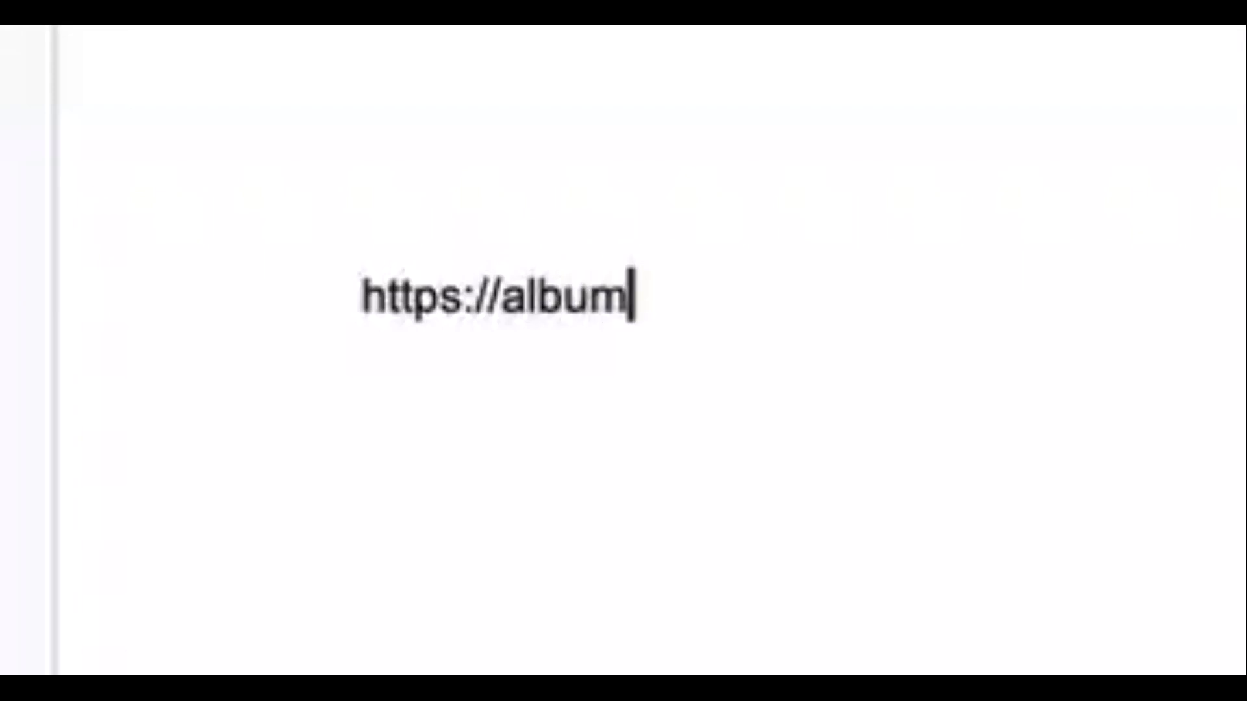
{"action": "type", "text": ".link/"}
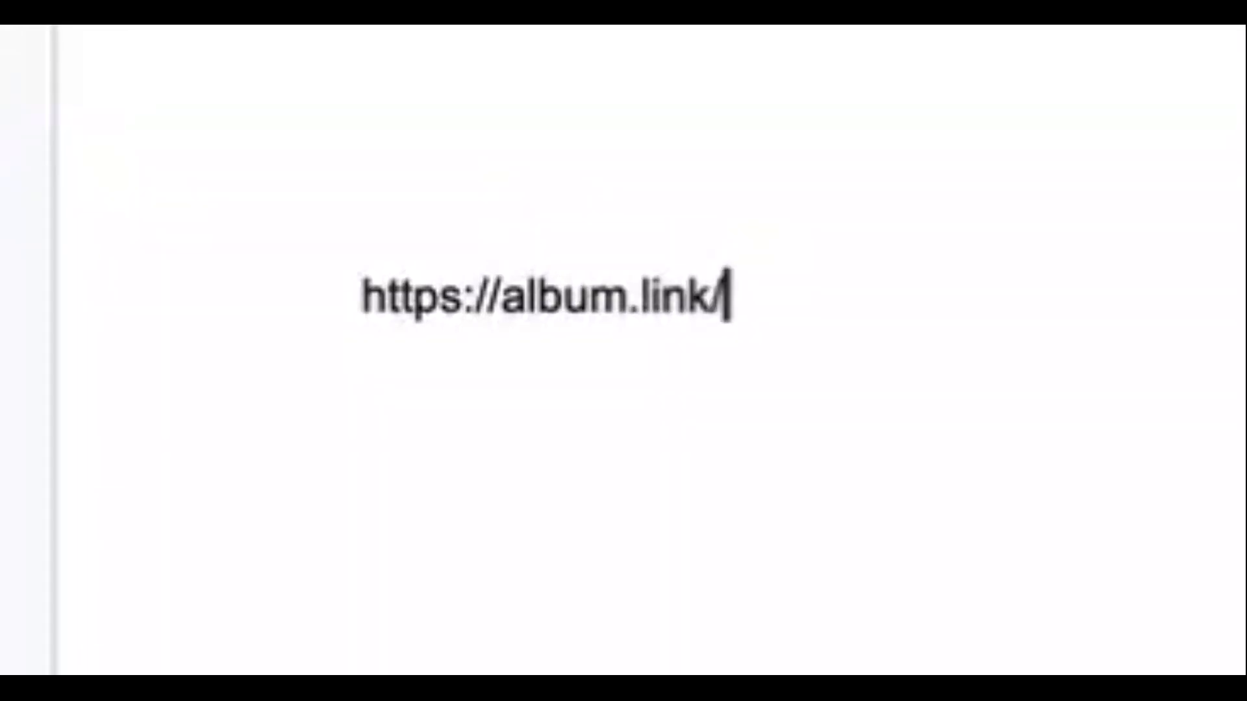
{"action": "type", "text": "jblNN"}
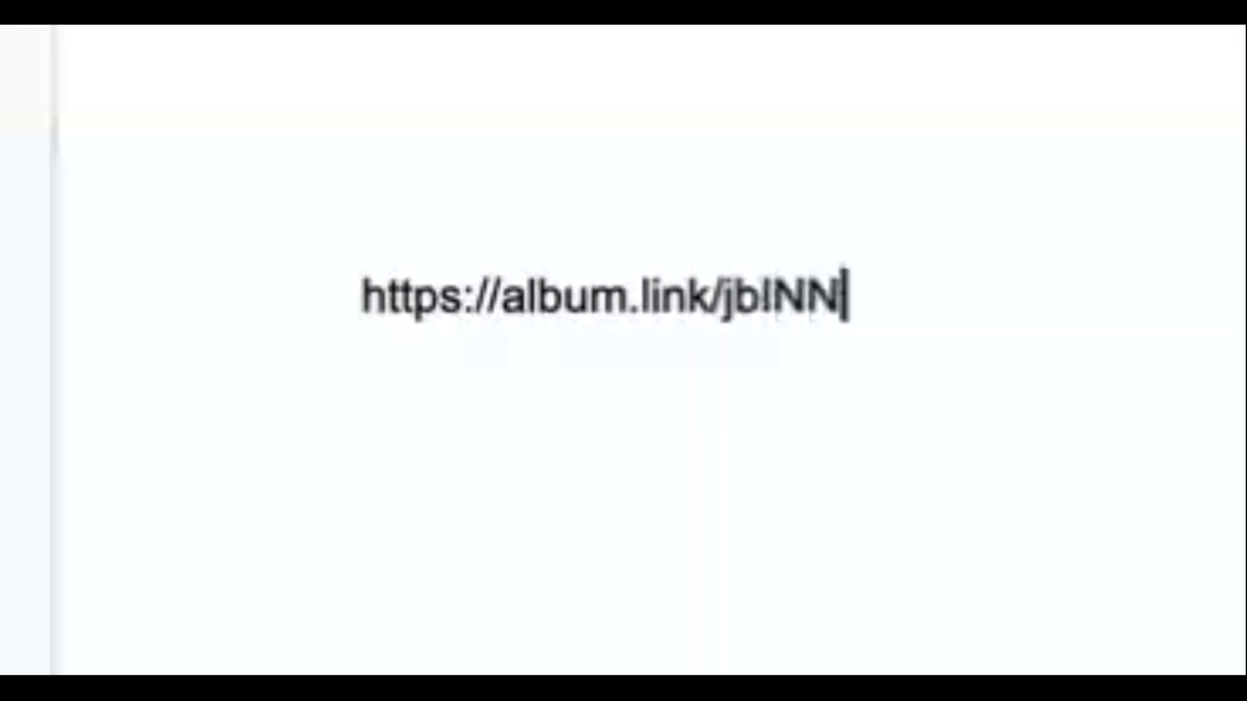
{"action": "type", "text": "?"}
{"action": "key", "text": "BackSpace"}
{"action": "type", "text": "/"}
{"action": "key", "text": "Return"}
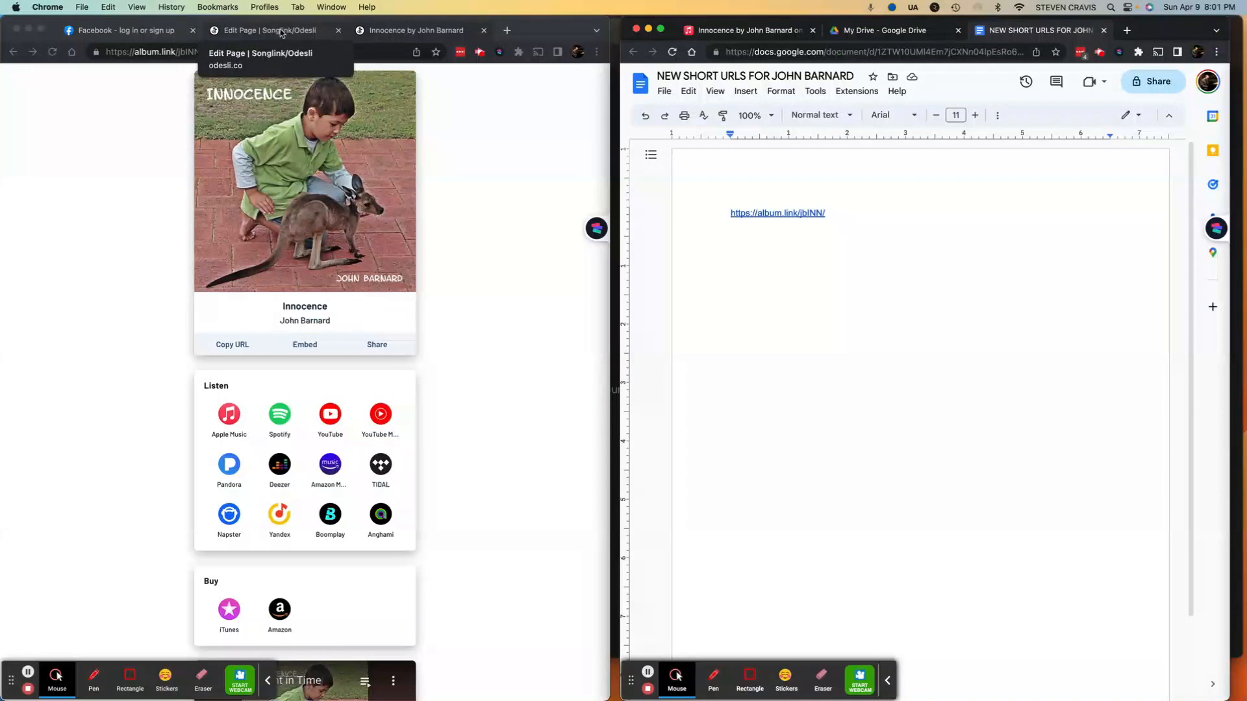
Open John Barnard's Edge of the Day EP on Apple Music, copy its page URL and return to the Odesli edit page
{"action": "left_click", "coordinate": [281, 33]}
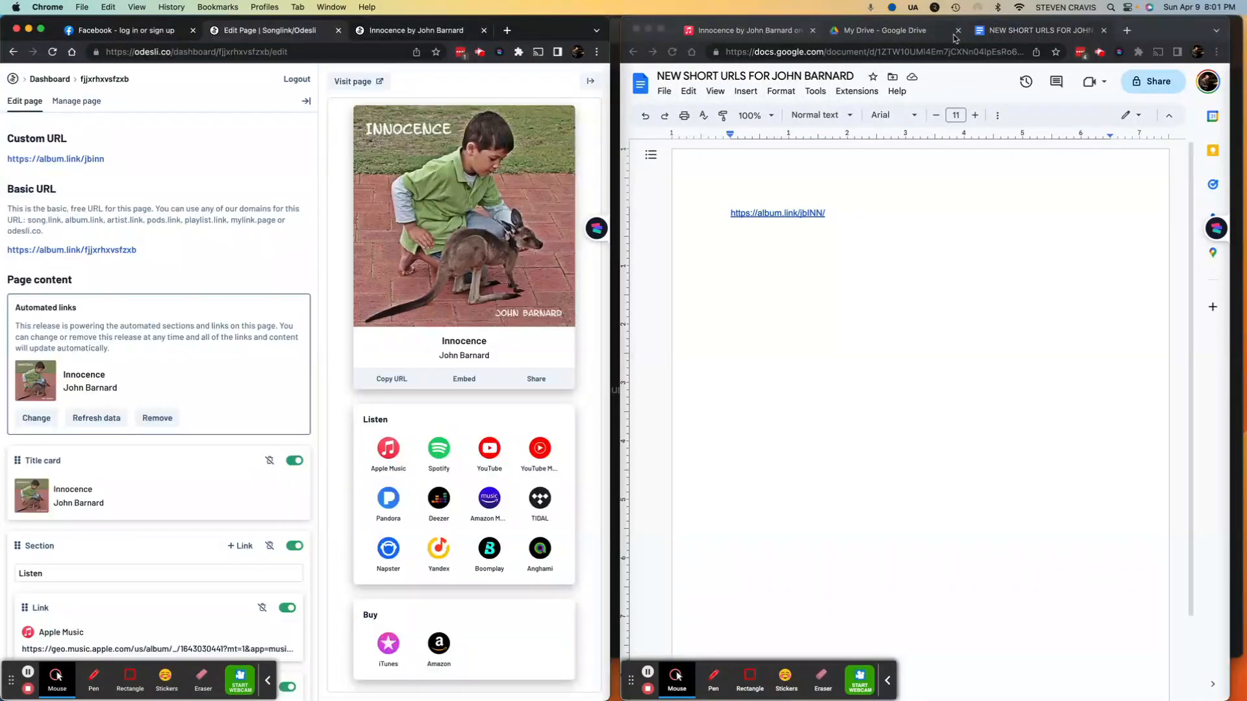
{"action": "left_click", "coordinate": [719, 32]}
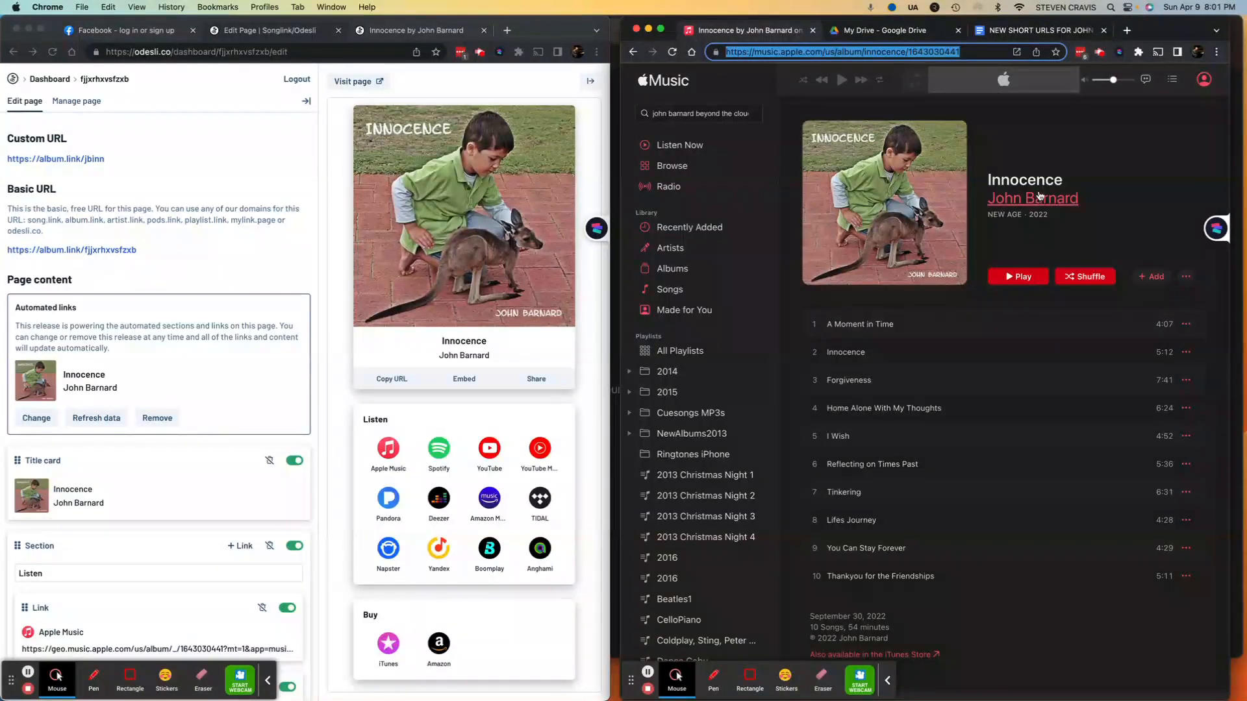
{"action": "scroll", "coordinate": [869, 311], "scroll_direction": "down", "scroll_amount": 10}
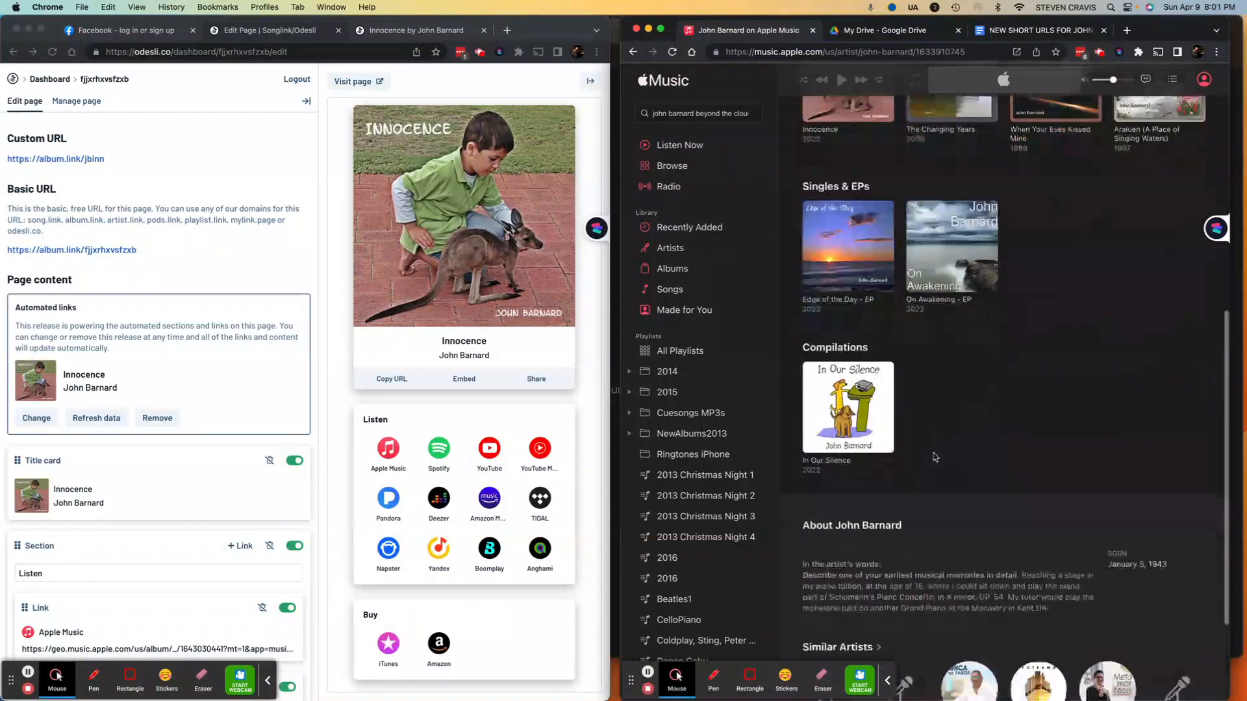
{"action": "left_click", "coordinate": [849, 236]}
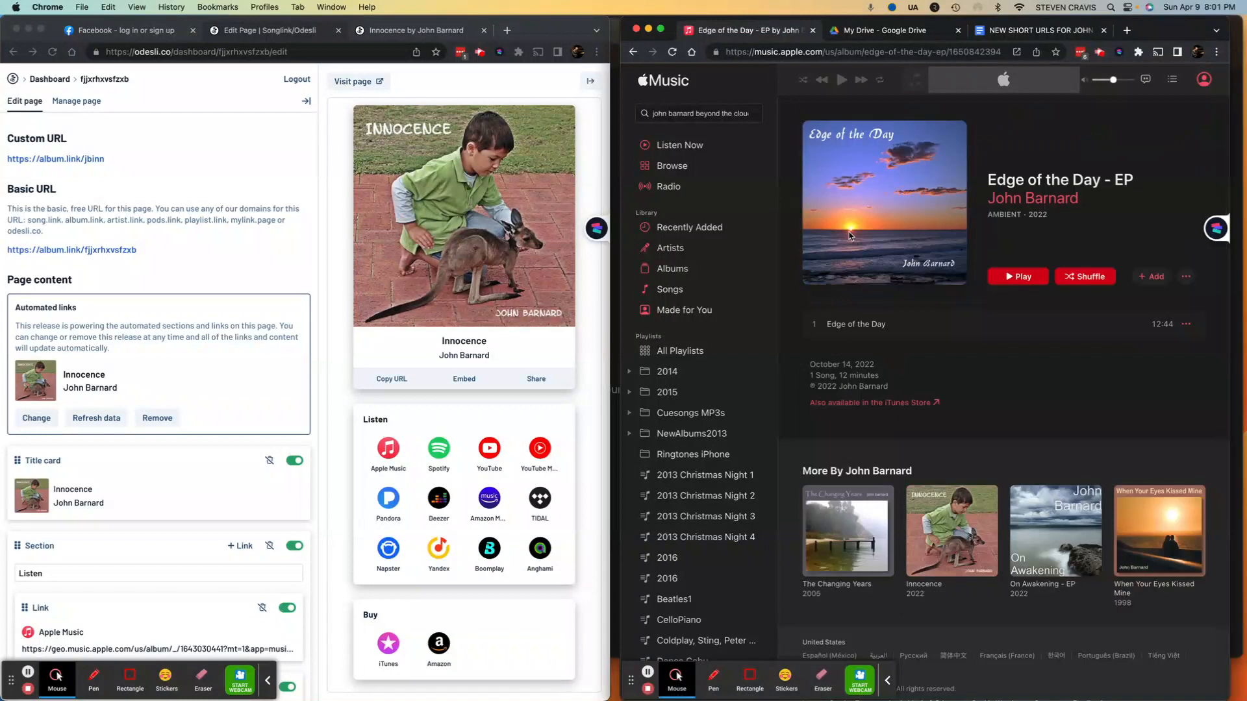
{"action": "left_click", "coordinate": [878, 52]}
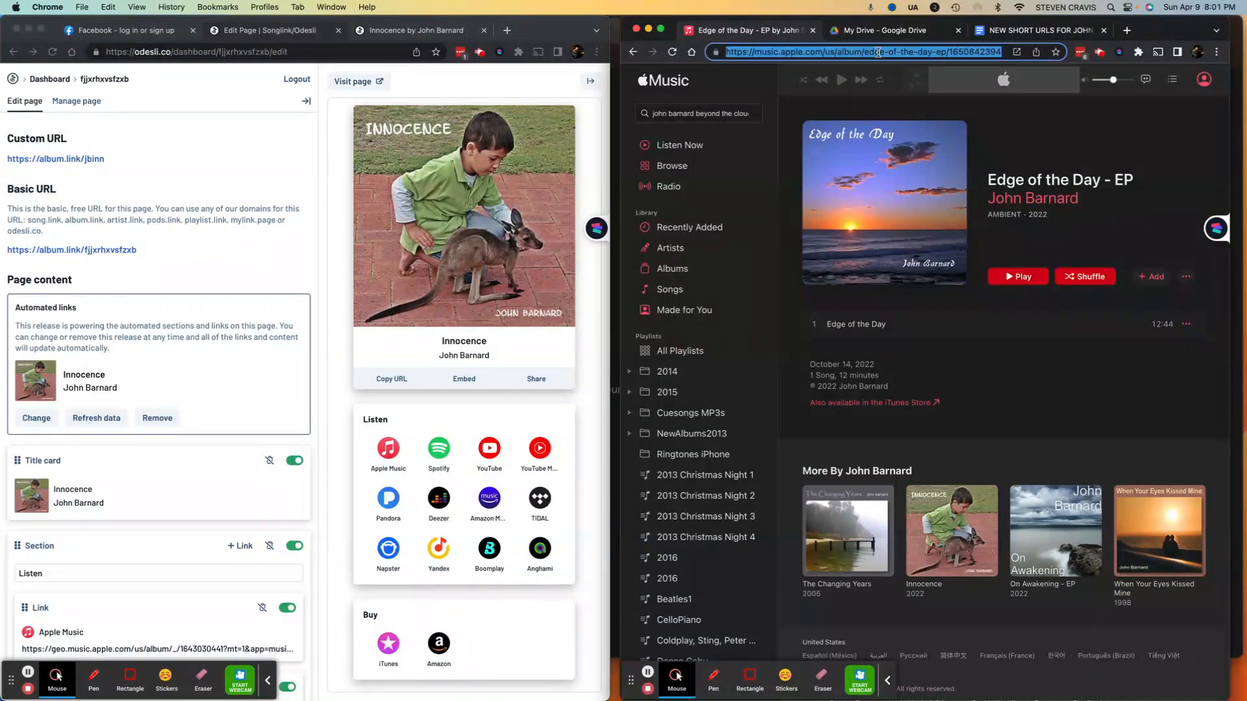
{"action": "right_click", "coordinate": [790, 54]}
{"action": "left_click", "coordinate": [828, 133]}
{"action": "left_click", "coordinate": [272, 35]}
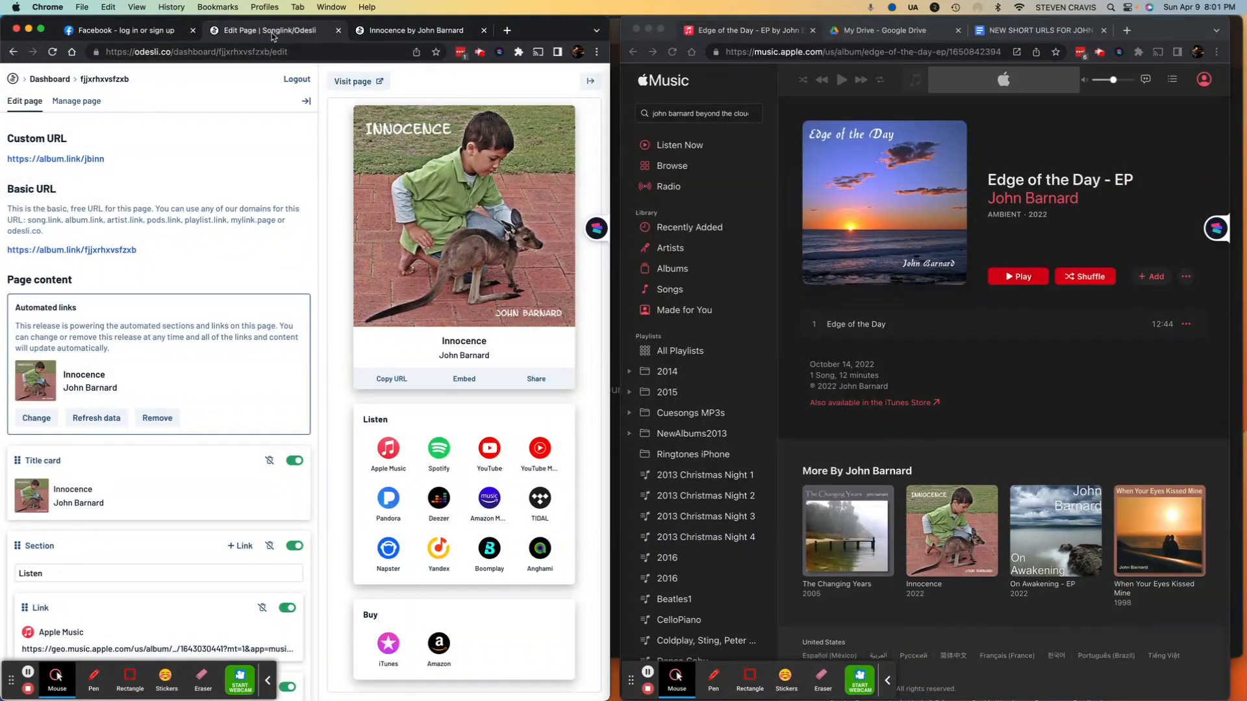
Look up the copied Apple Music URL on the Odesli home page and start customizing the Edge of the Day page
{"action": "left_click", "coordinate": [15, 81]}
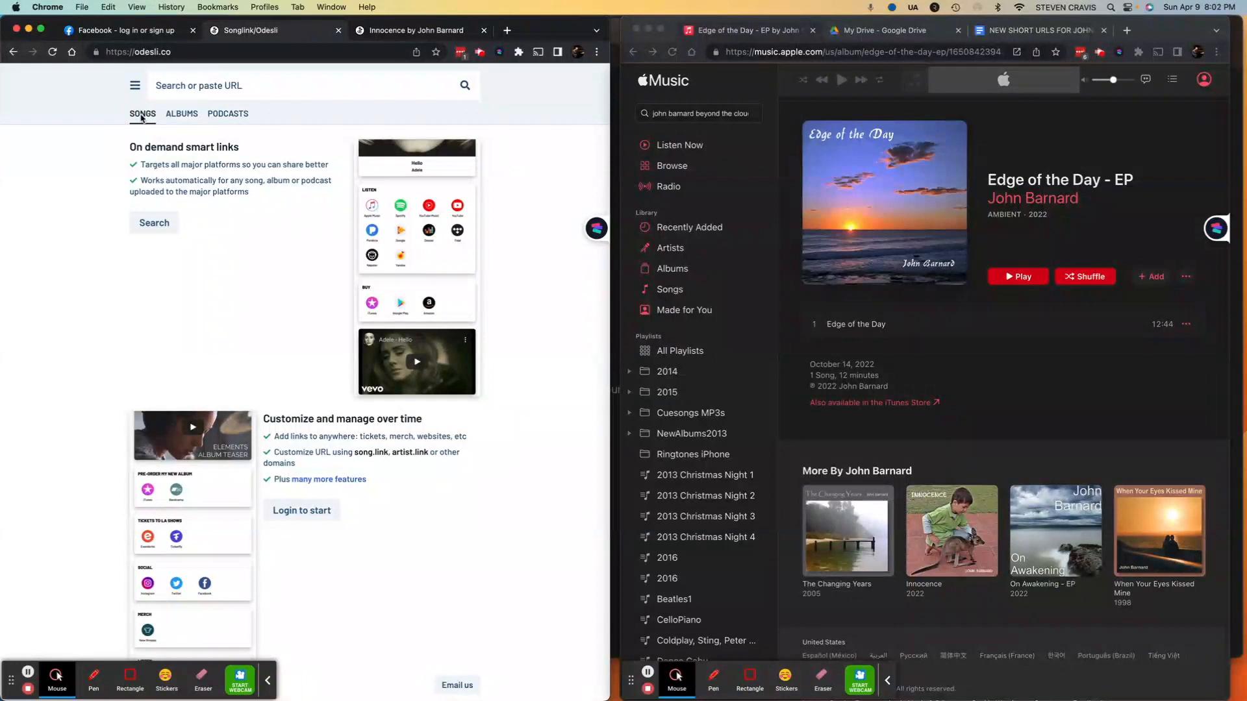
{"action": "left_click", "coordinate": [365, 81]}
{"action": "key", "text": "super+v"}
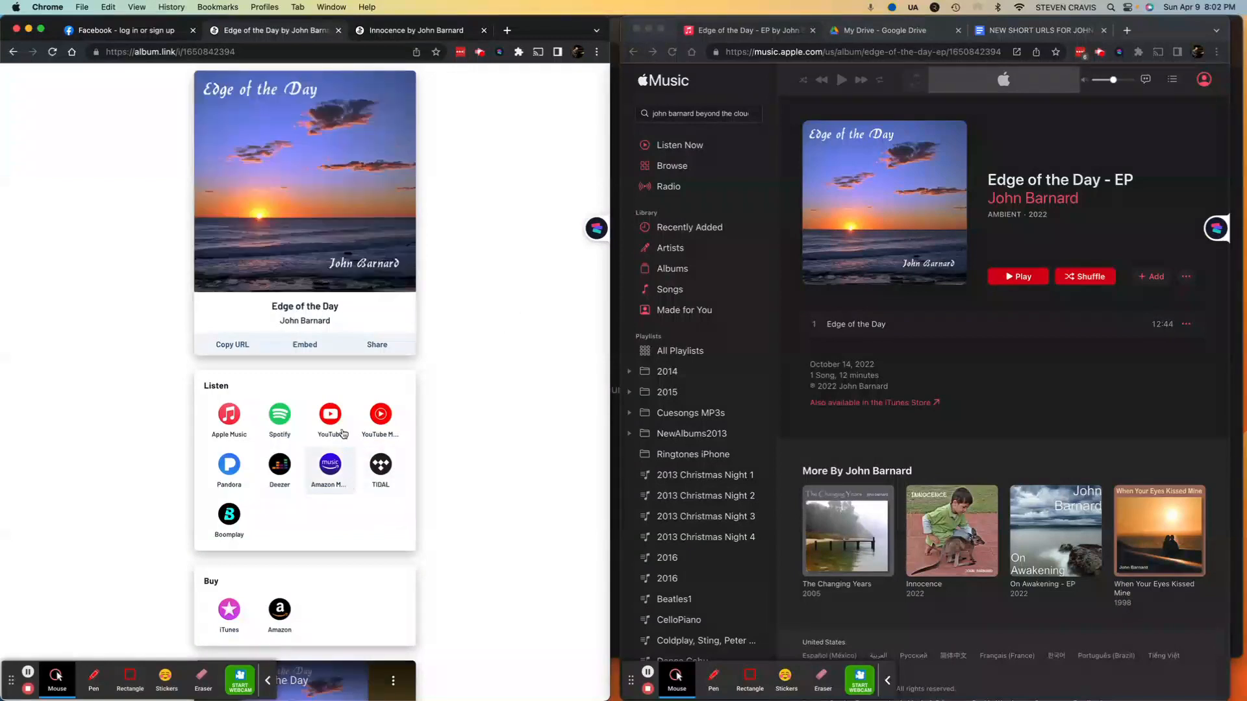
{"action": "scroll", "coordinate": [286, 527], "scroll_direction": "down", "scroll_amount": 2}
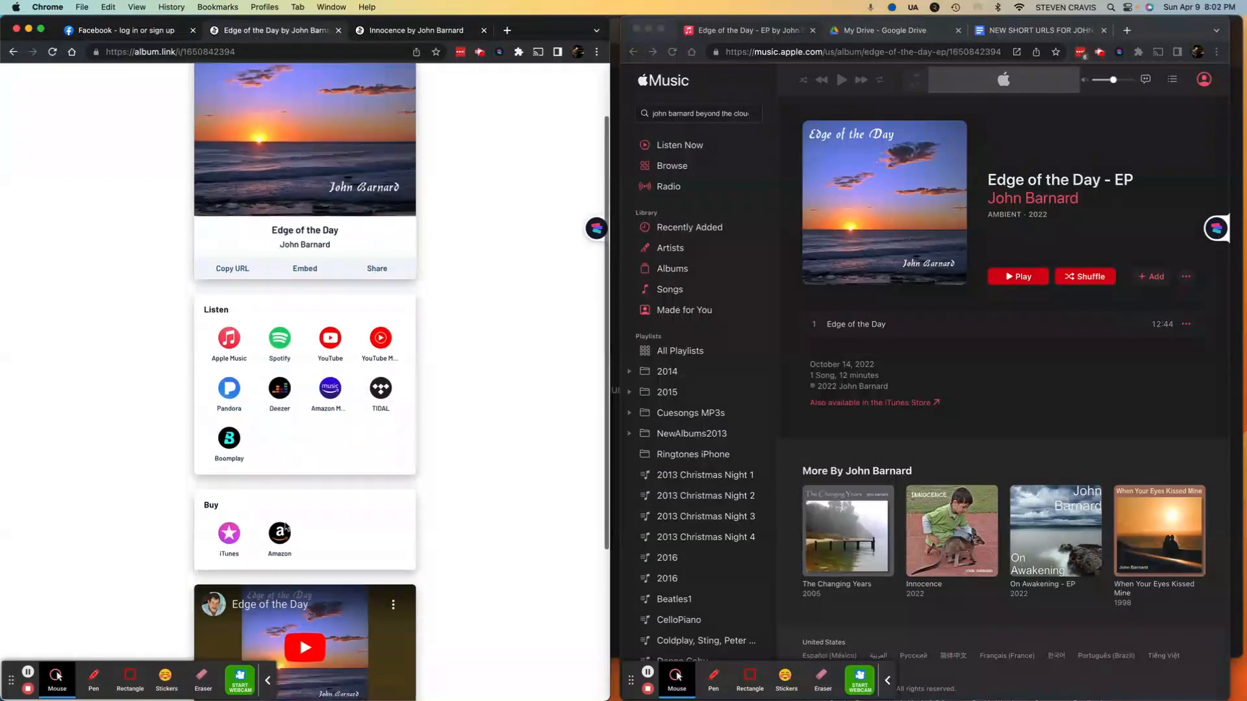
{"action": "scroll", "coordinate": [382, 390], "scroll_direction": "up", "scroll_amount": 2}
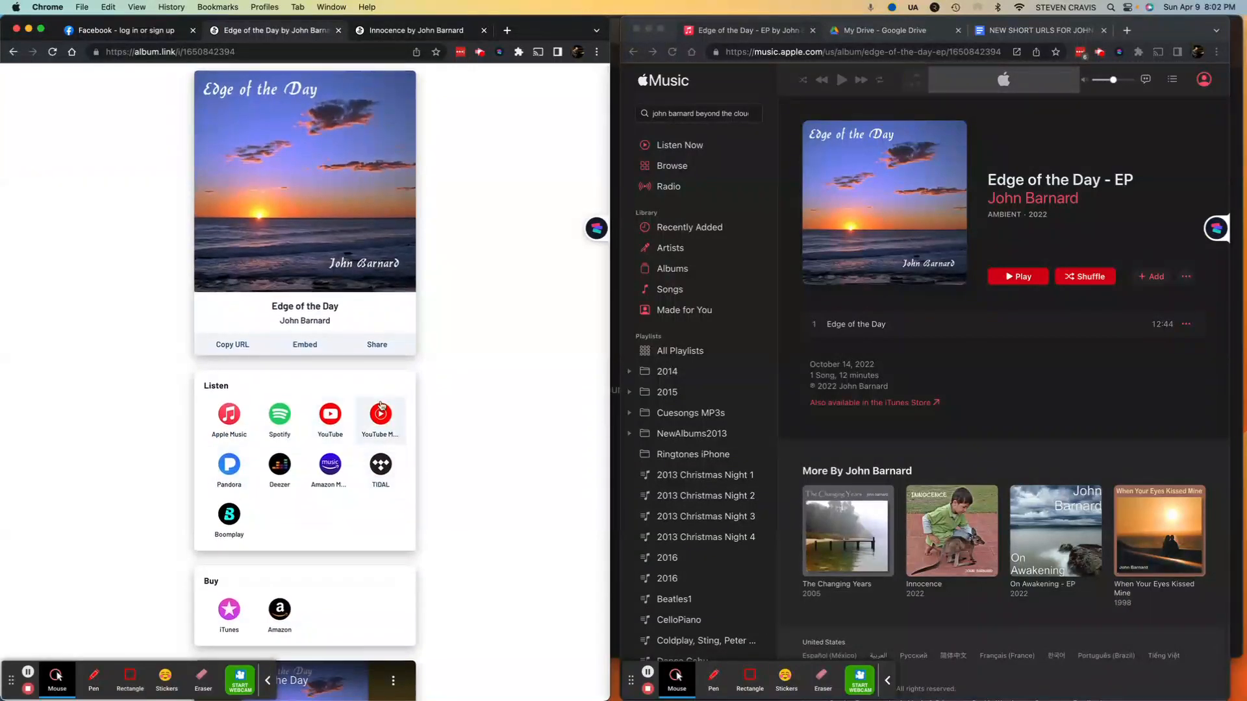
{"action": "scroll", "coordinate": [452, 443], "scroll_direction": "down", "scroll_amount": 6}
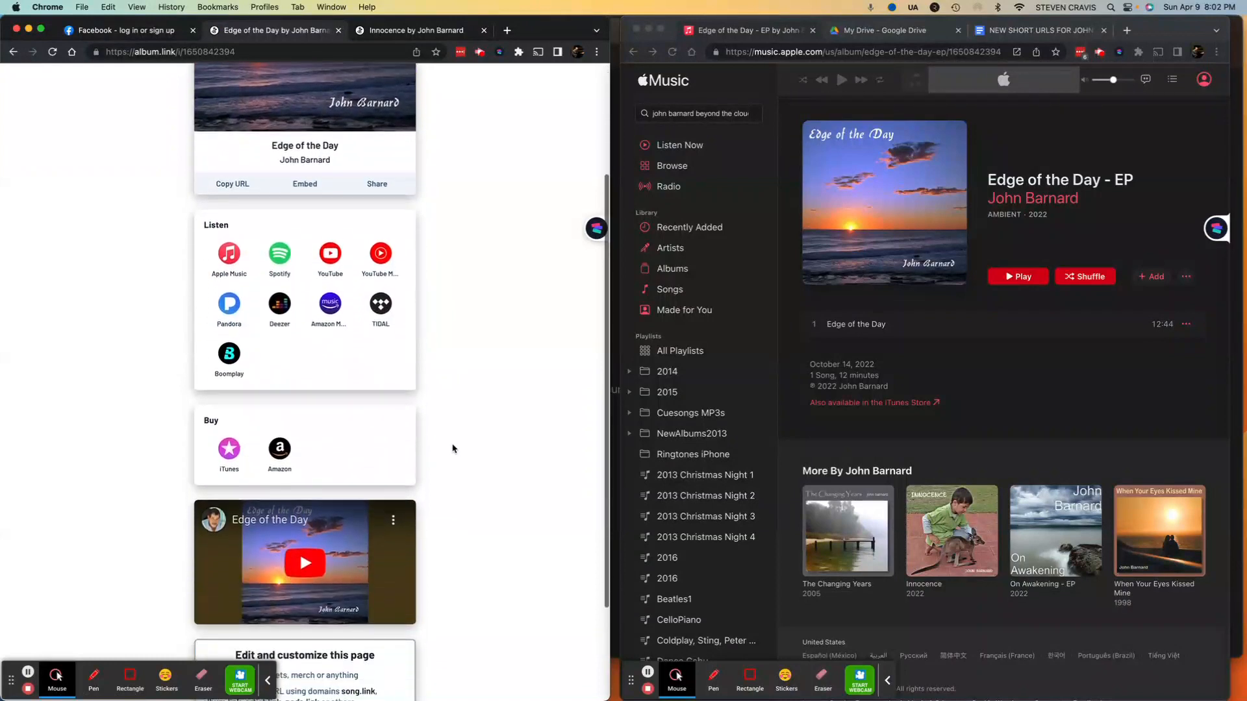
{"action": "scroll", "coordinate": [452, 445], "scroll_direction": "down", "scroll_amount": 1}
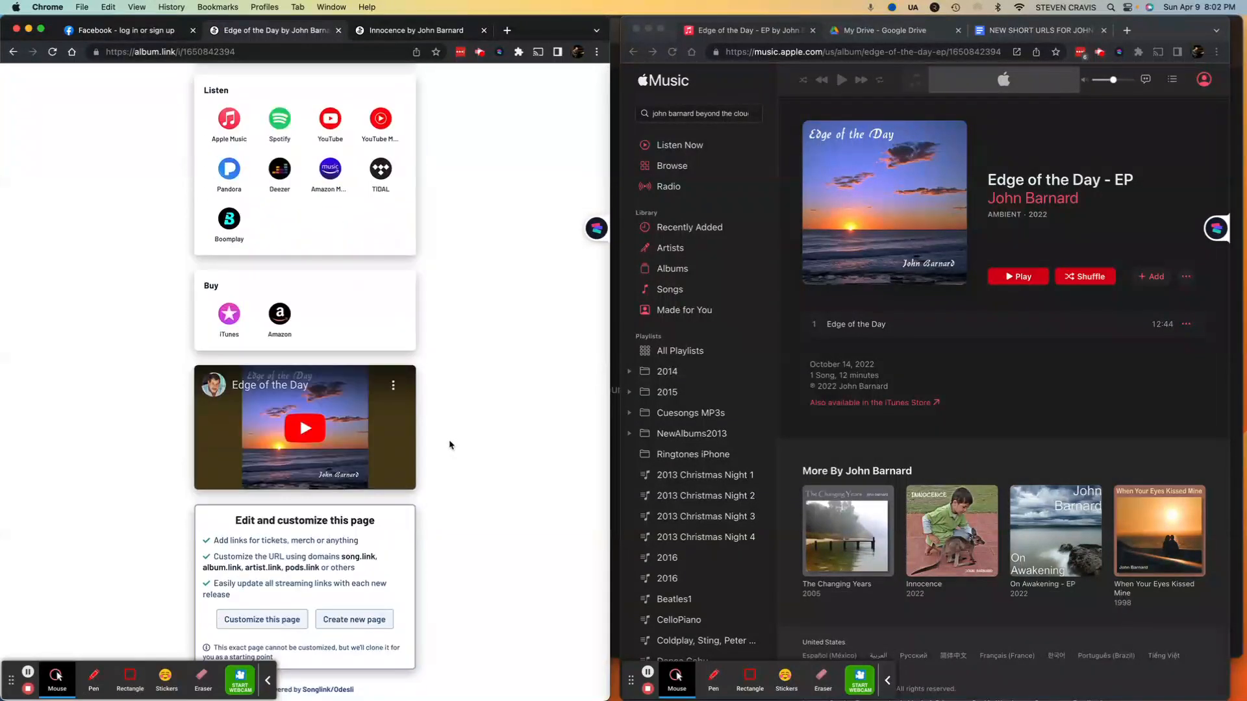
{"action": "left_click", "coordinate": [257, 621]}
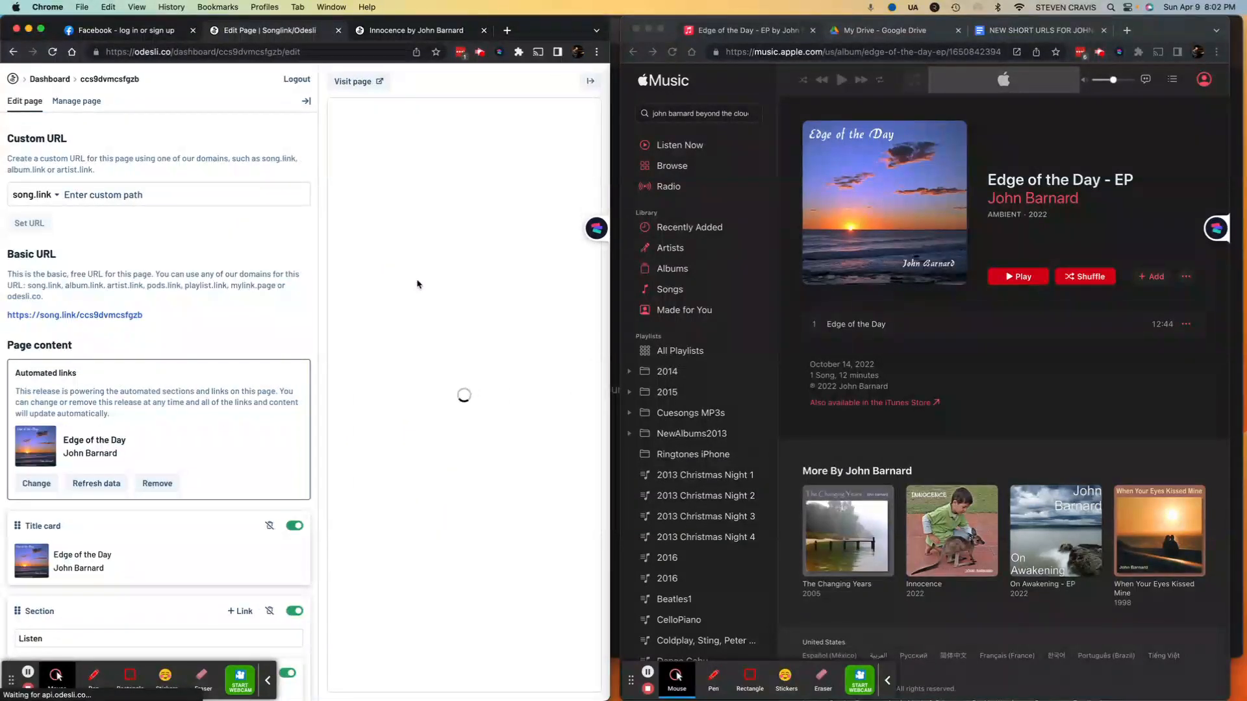
Set the Edge of the Day page's custom URL to jbeod on the song.link domain
{"action": "left_click", "coordinate": [69, 194]}
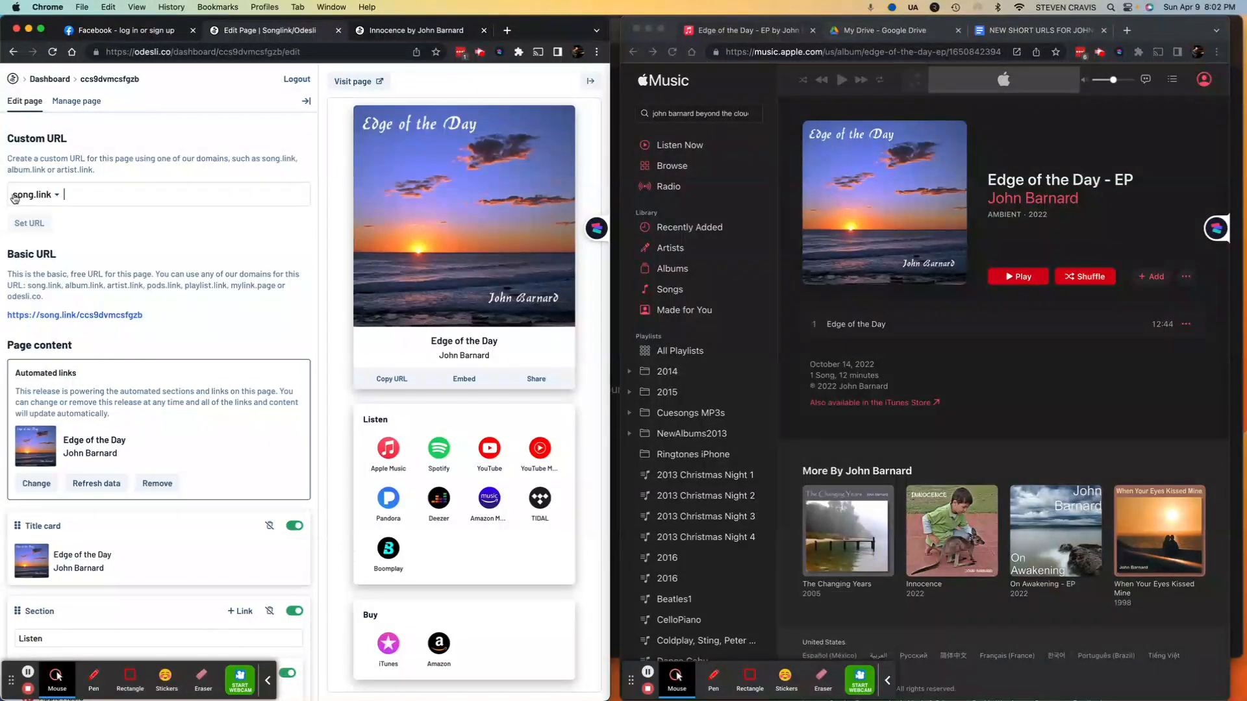
{"action": "left_click", "coordinate": [56, 195]}
{"action": "left_click", "coordinate": [37, 222]}
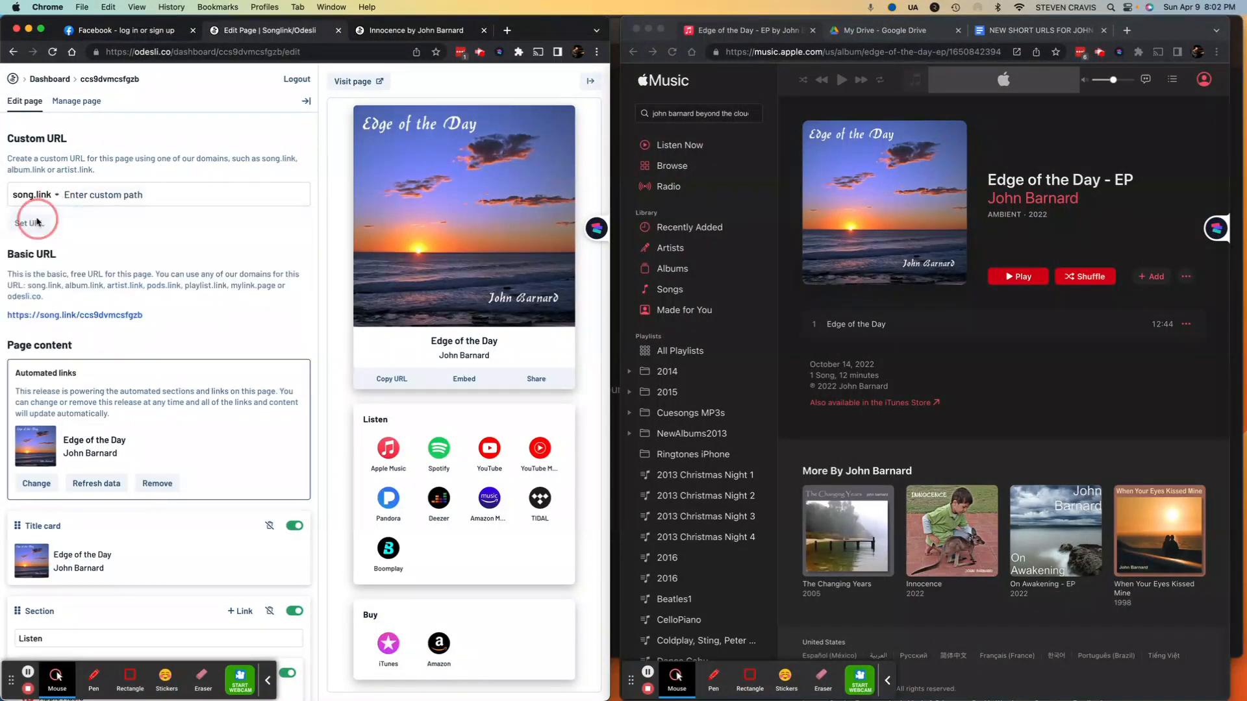
{"action": "left_click", "coordinate": [78, 195]}
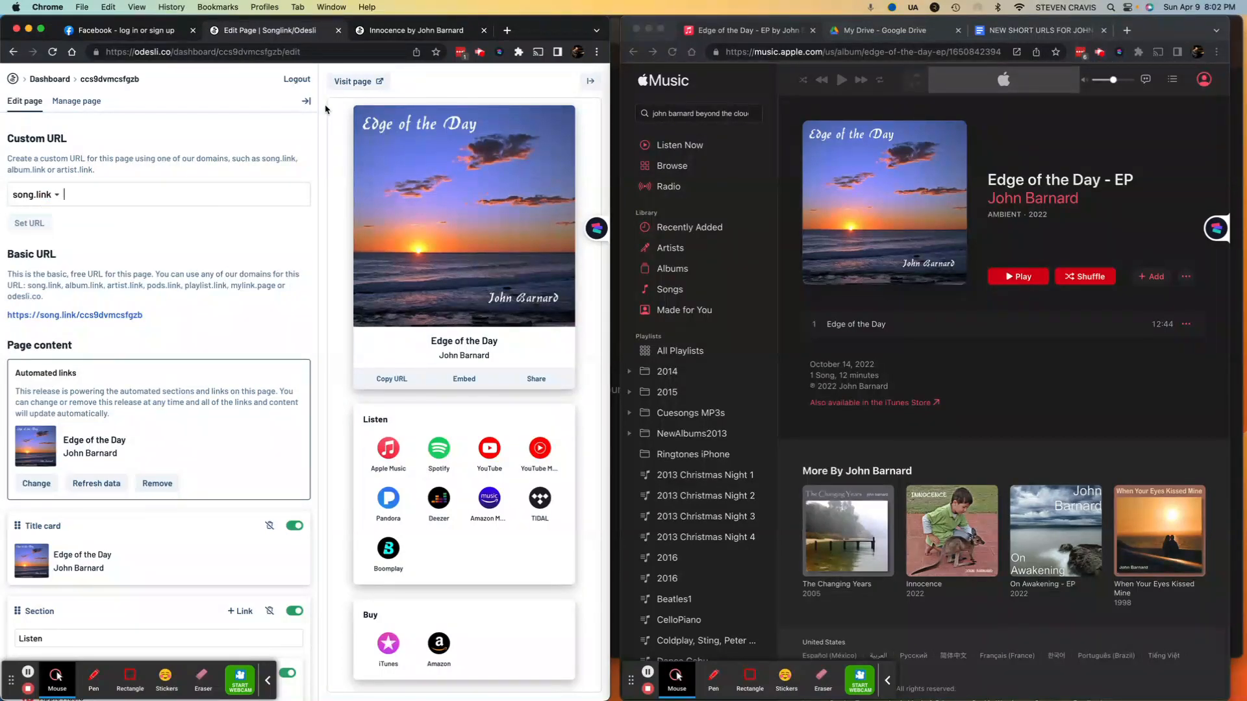
{"action": "type", "text": "jb"}
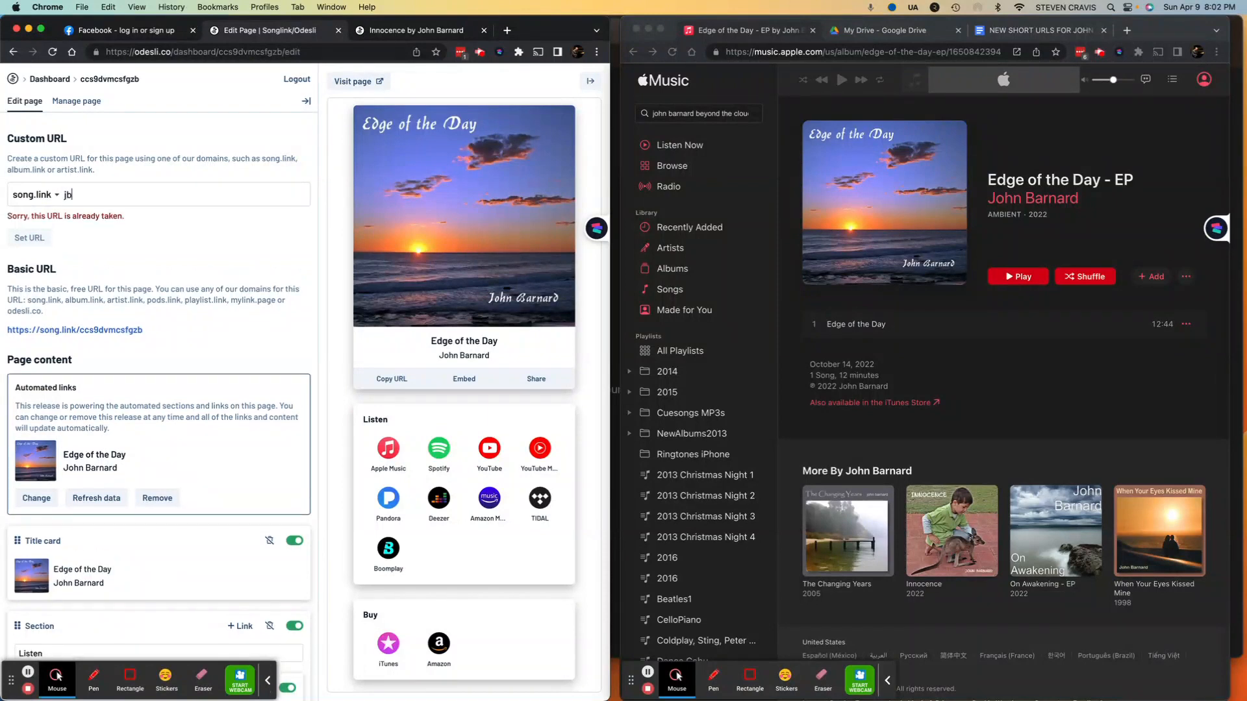
{"action": "type", "text": "eod"}
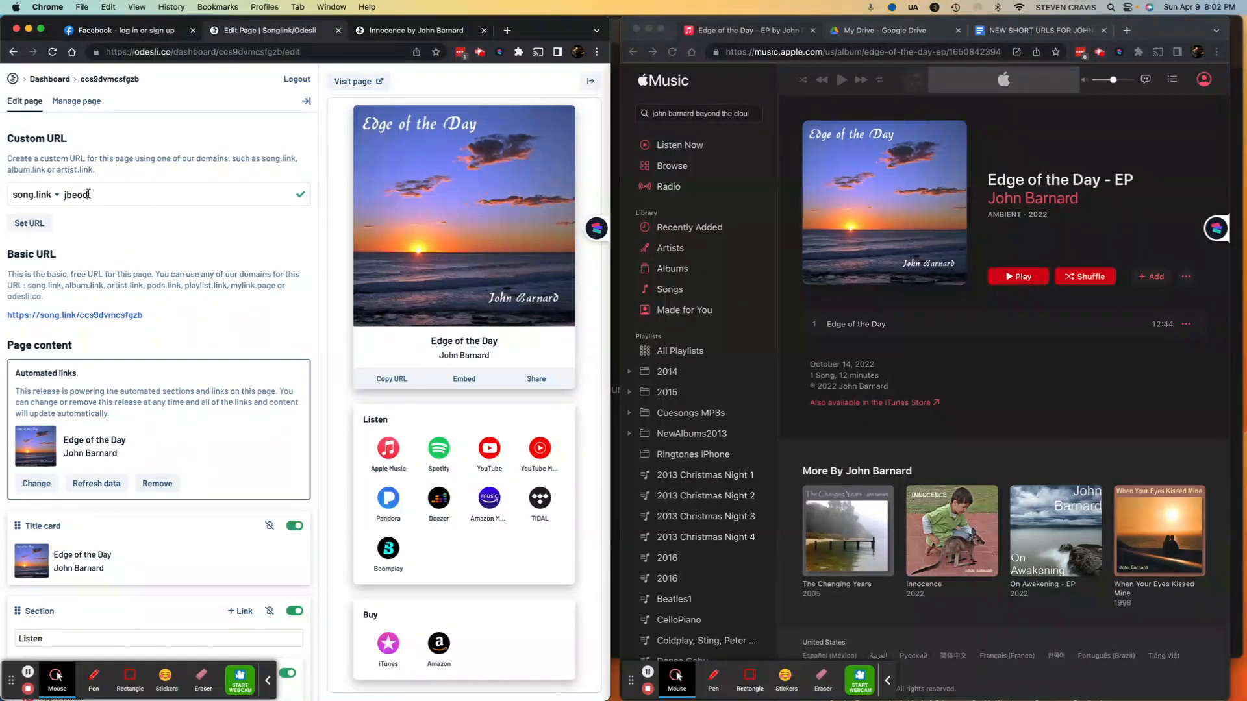
{"action": "left_click", "coordinate": [28, 224]}
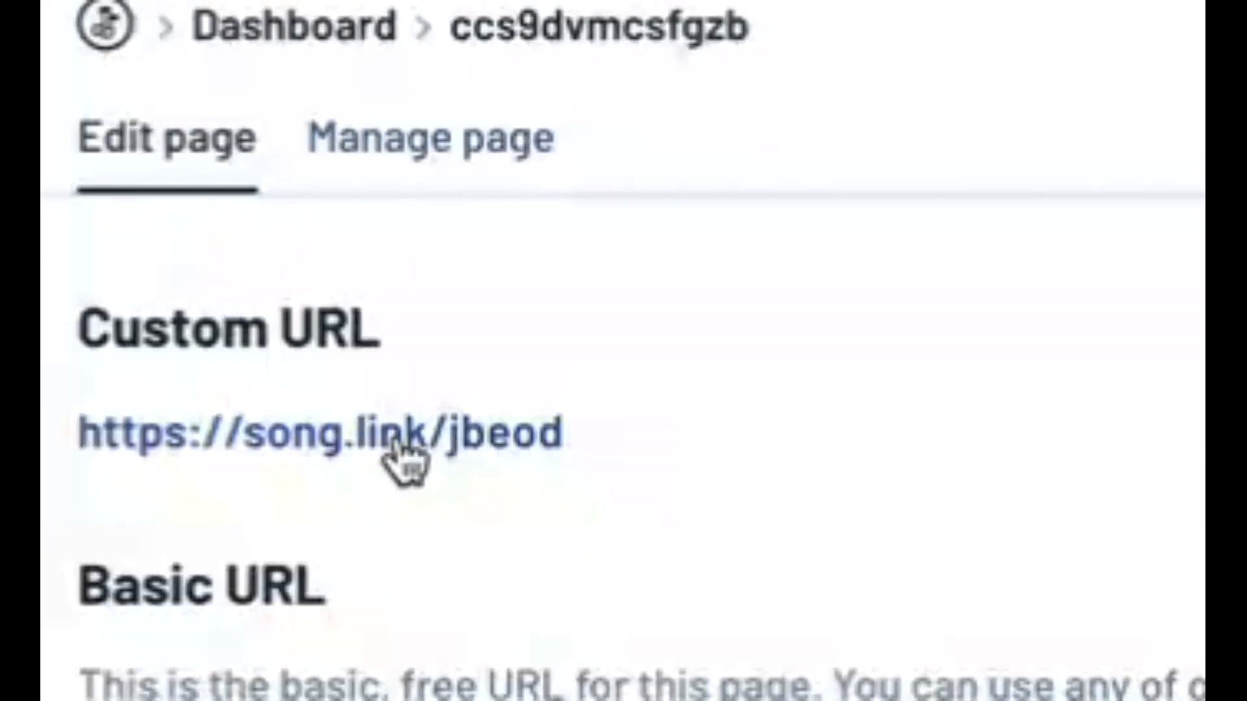
{"action": "right_click", "coordinate": [71, 162]}
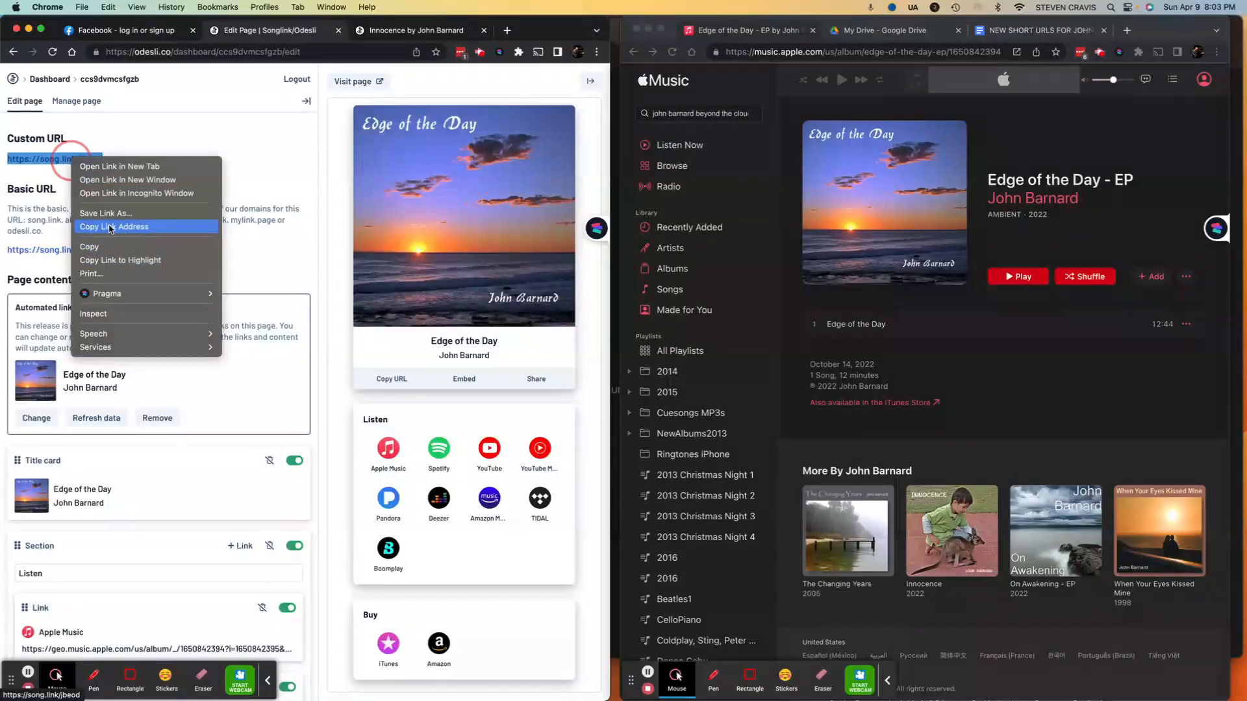
{"action": "left_click", "coordinate": [120, 230]}
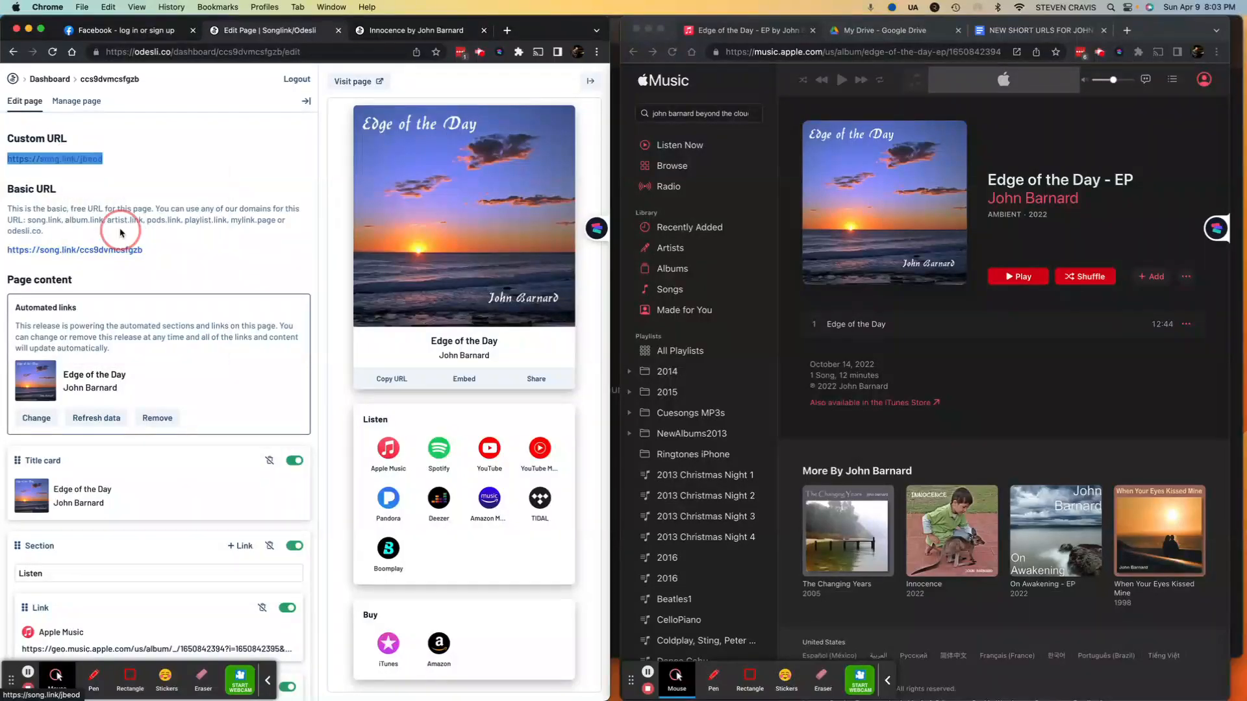
{"action": "left_click", "coordinate": [1058, 32]}
{"action": "key", "text": "super+v"}
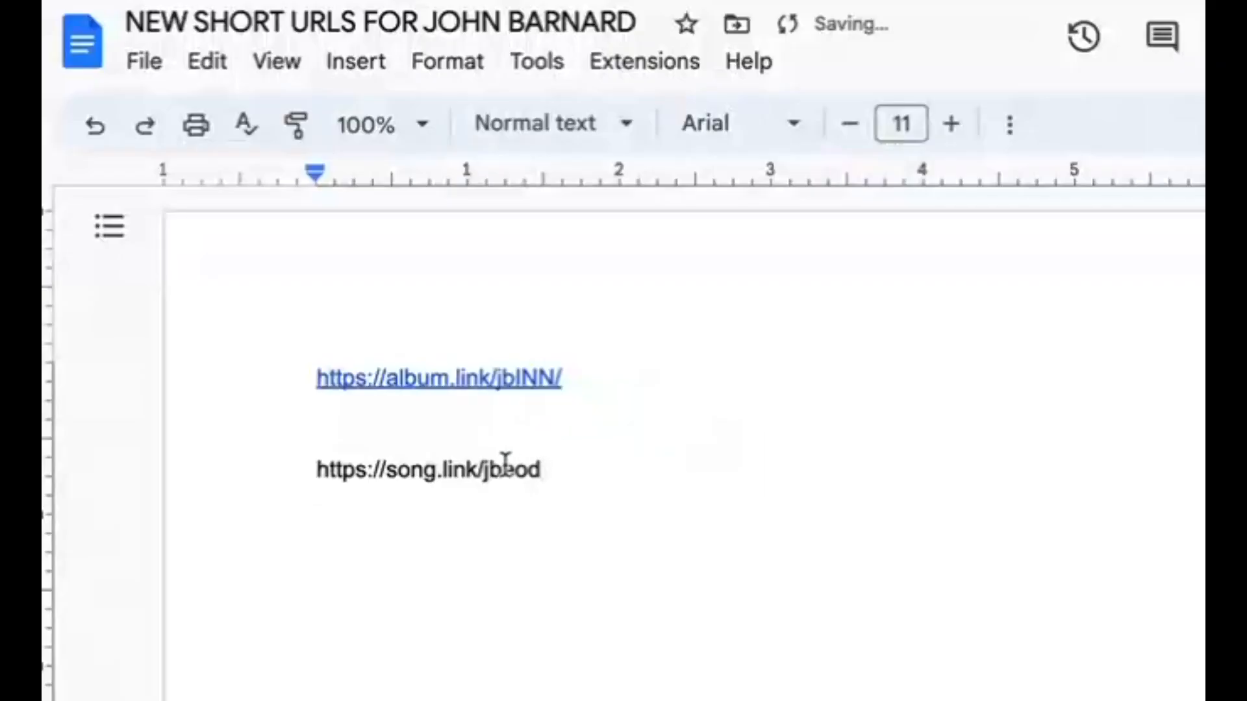
Capitalise the ending of the pasted song link to EOD, add a closing slash and end it as a link
{"action": "left_click_drag", "start_coordinate": [803, 247], "coordinate": [839, 250]}
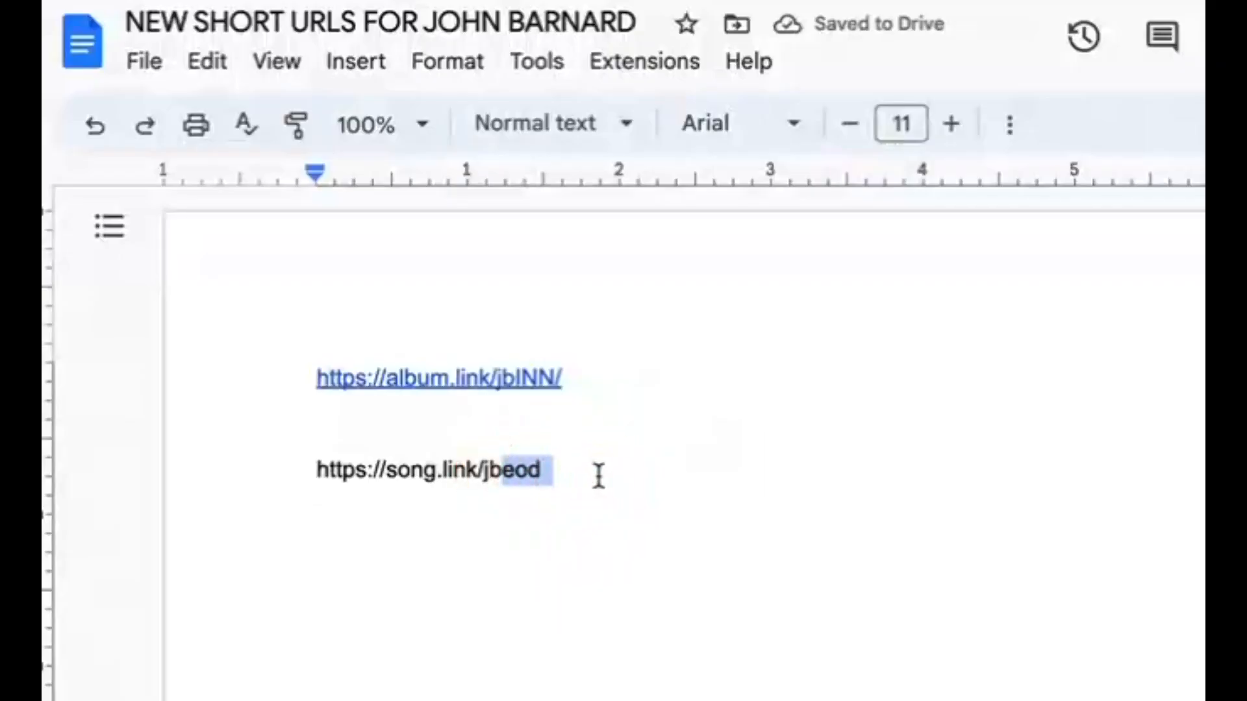
{"action": "type", "text": "EOD"}
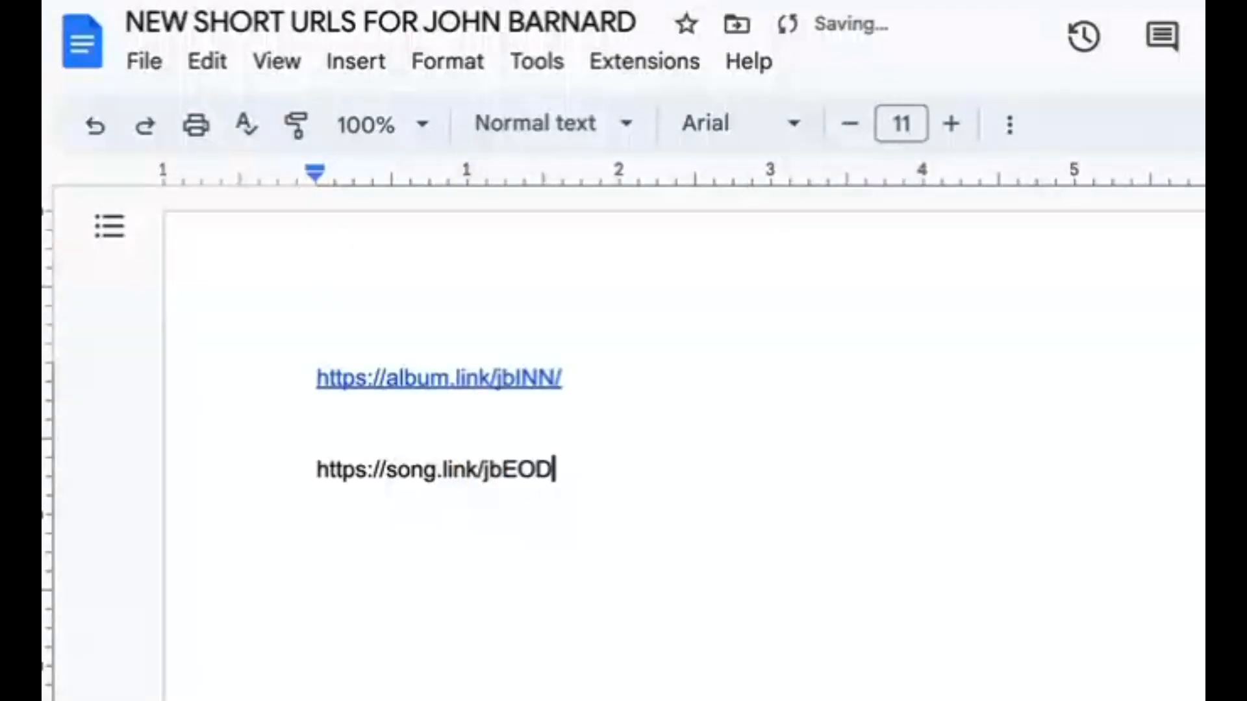
{"action": "type", "text": "/"}
{"action": "key", "text": "Return"}
{"action": "key", "text": "Return"}
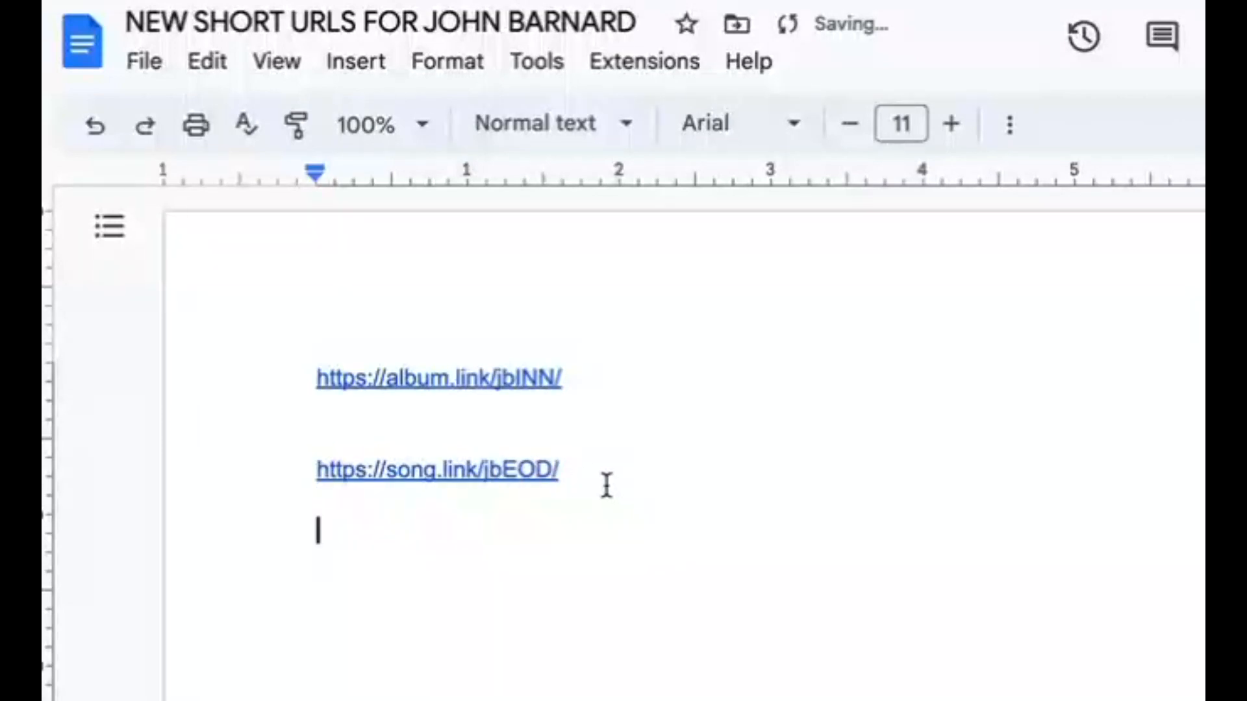
{"action": "double_click", "coordinate": [575, 465]}
{"action": "mouse_move", "coordinate": [576, 464]}
{"action": "left_mouse_down"}
{"action": "mouse_move", "coordinate": [548, 470]}
{"action": "mouse_move", "coordinate": [578, 470]}
{"action": "left_mouse_up"}
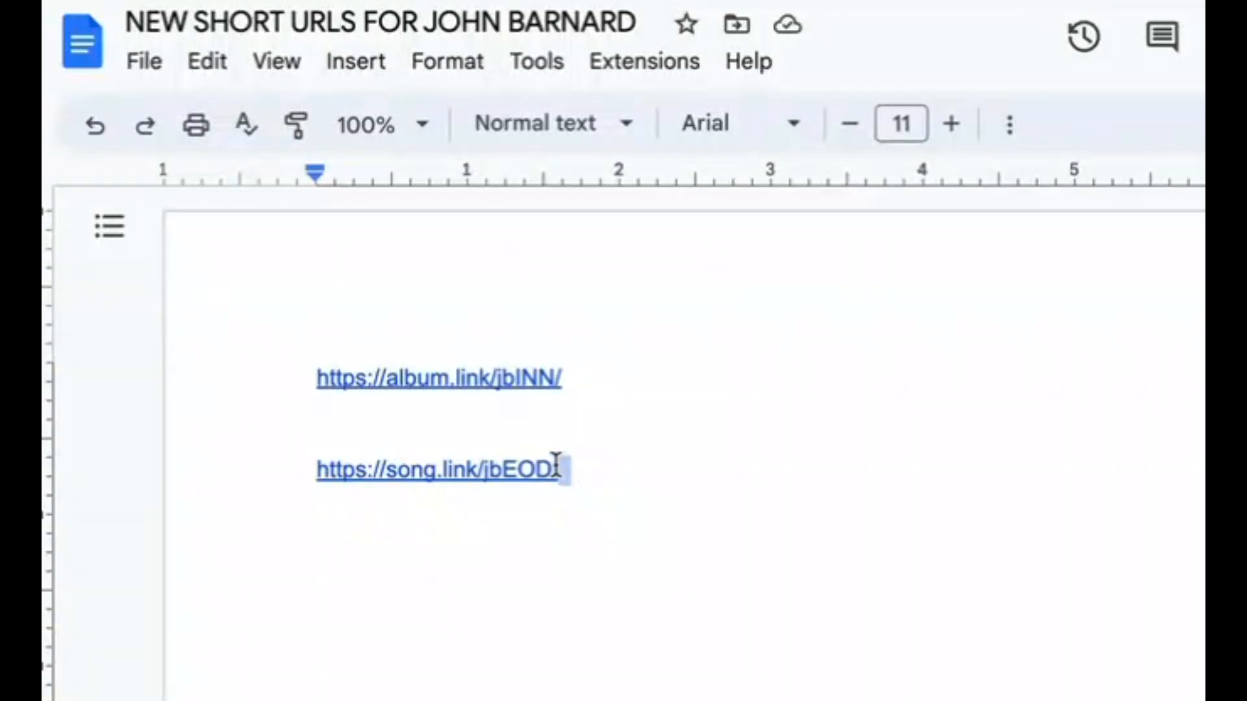
{"action": "left_click", "coordinate": [571, 470]}
{"action": "key", "text": "Return"}
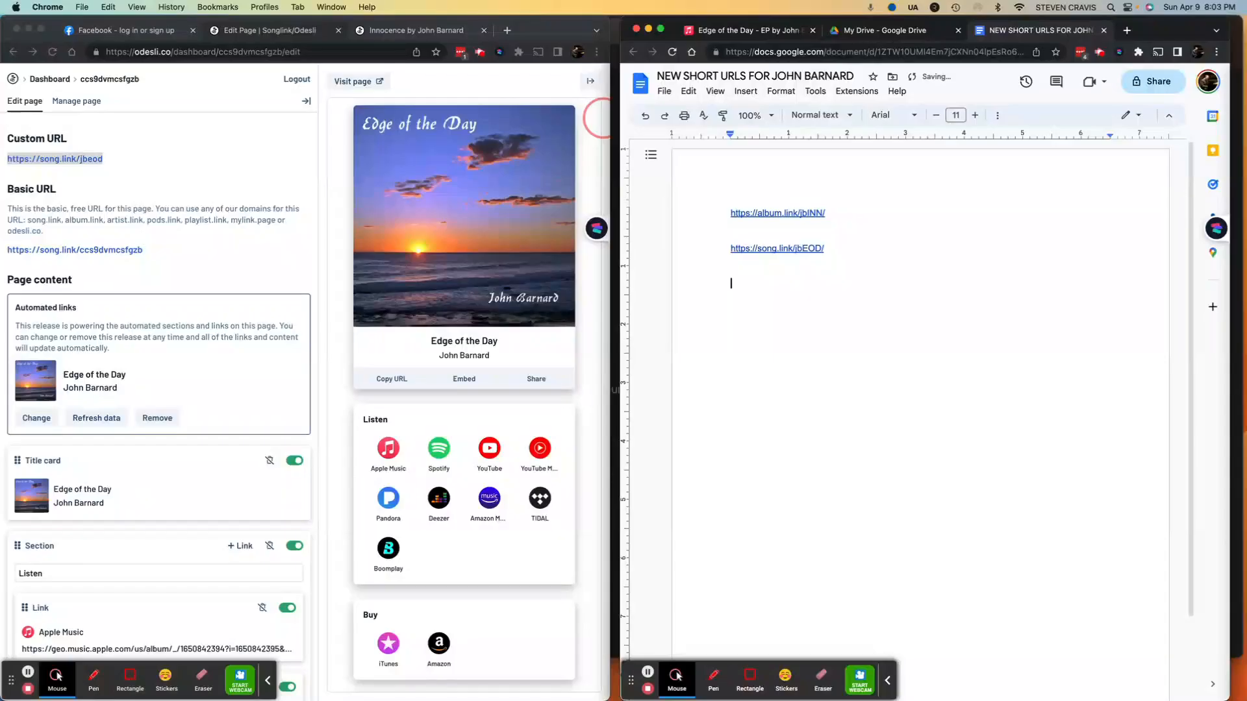
{"action": "double_click", "coordinate": [849, 249]}
{"action": "type", "text": "ED"}
{"action": "key", "text": "BackSpace"}
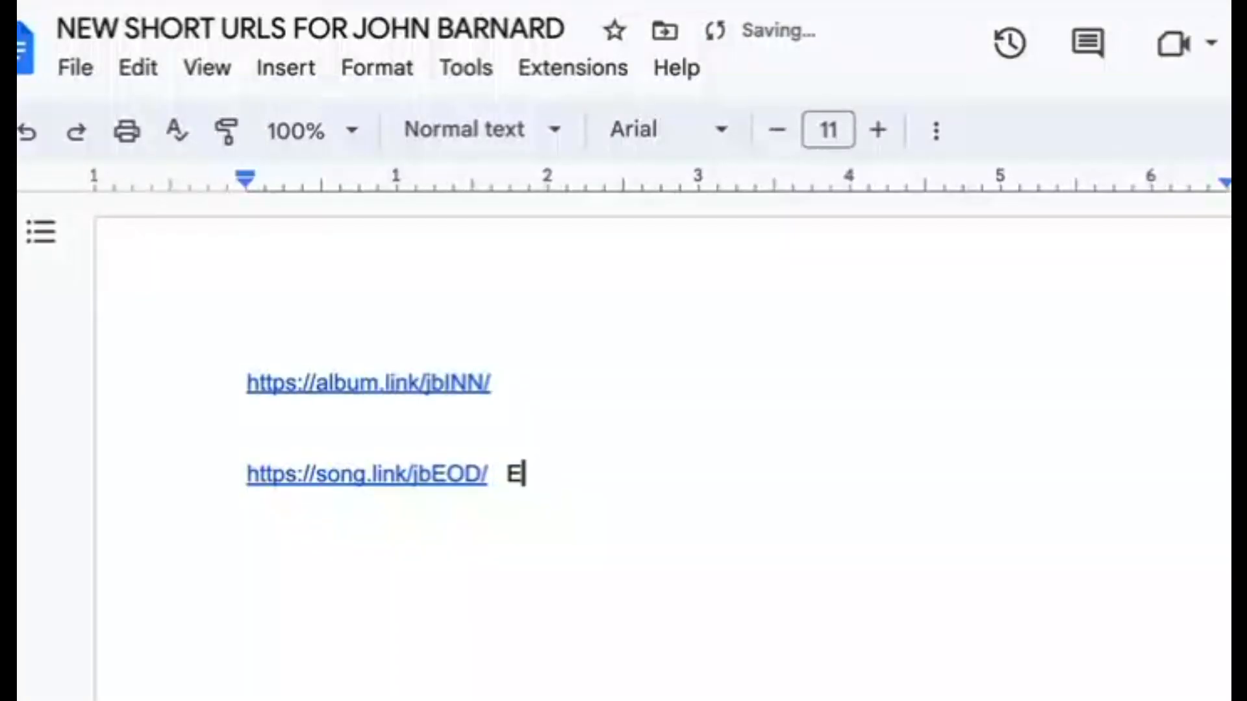
{"action": "type", "text": "dge of the Day"}
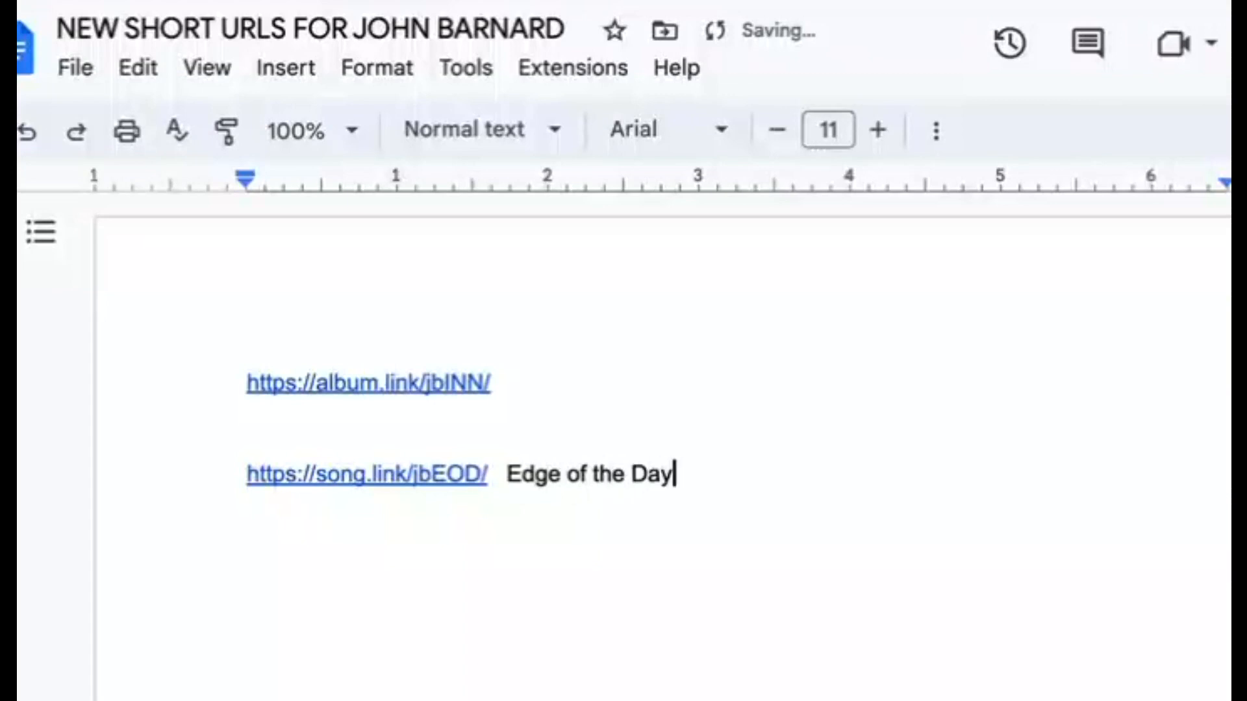
{"action": "left_click", "coordinate": [566, 381]}
{"action": "type", "text": "n"}
{"action": "key", "text": "BackSpace"}
{"action": "key", "text": "BackSpace"}
{"action": "type", "text": "Innocence"}
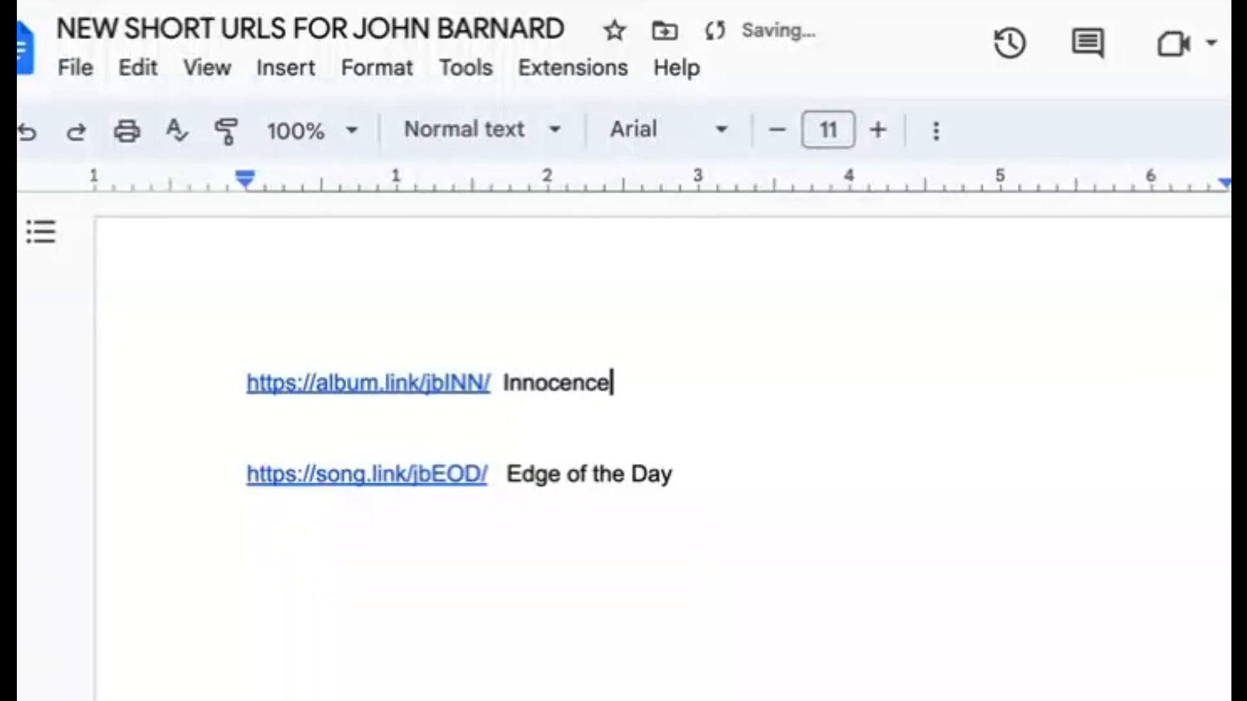
{"action": "left_click", "coordinate": [715, 491]}
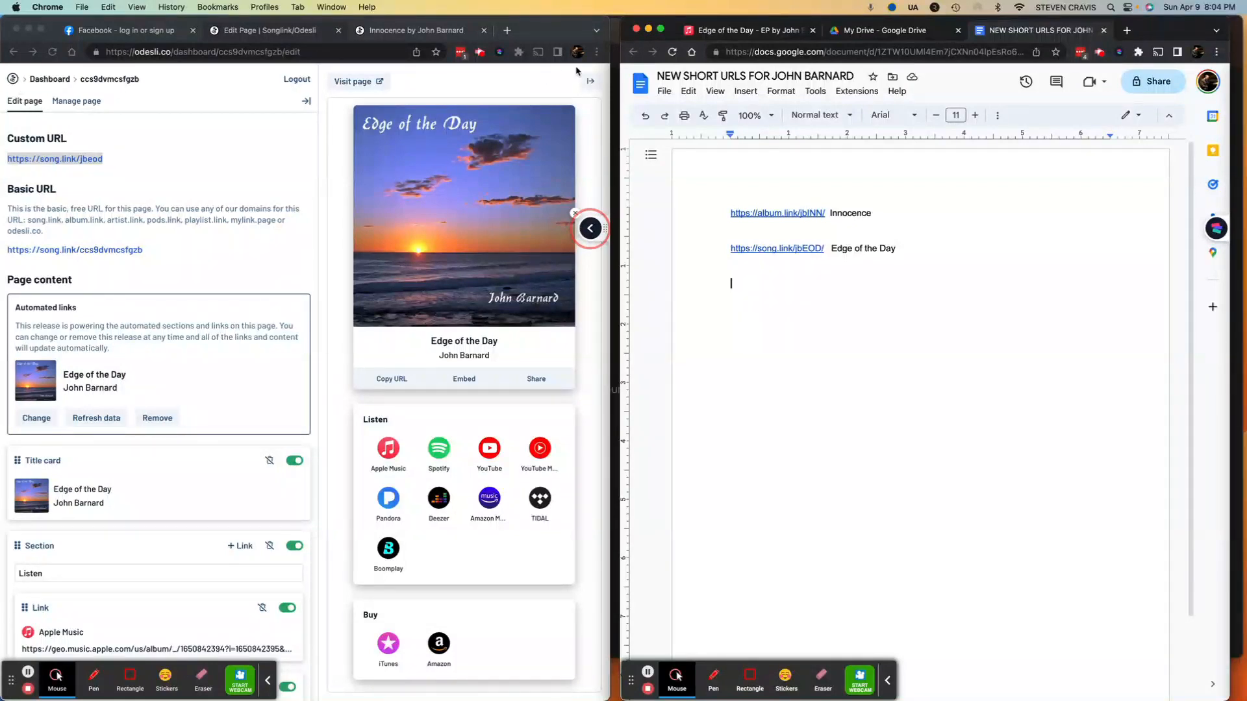
Widen the Odesli browser window, go to the dashboard's page list and open the Edge of the Day page for editing
{"action": "left_click", "coordinate": [611, 70]}
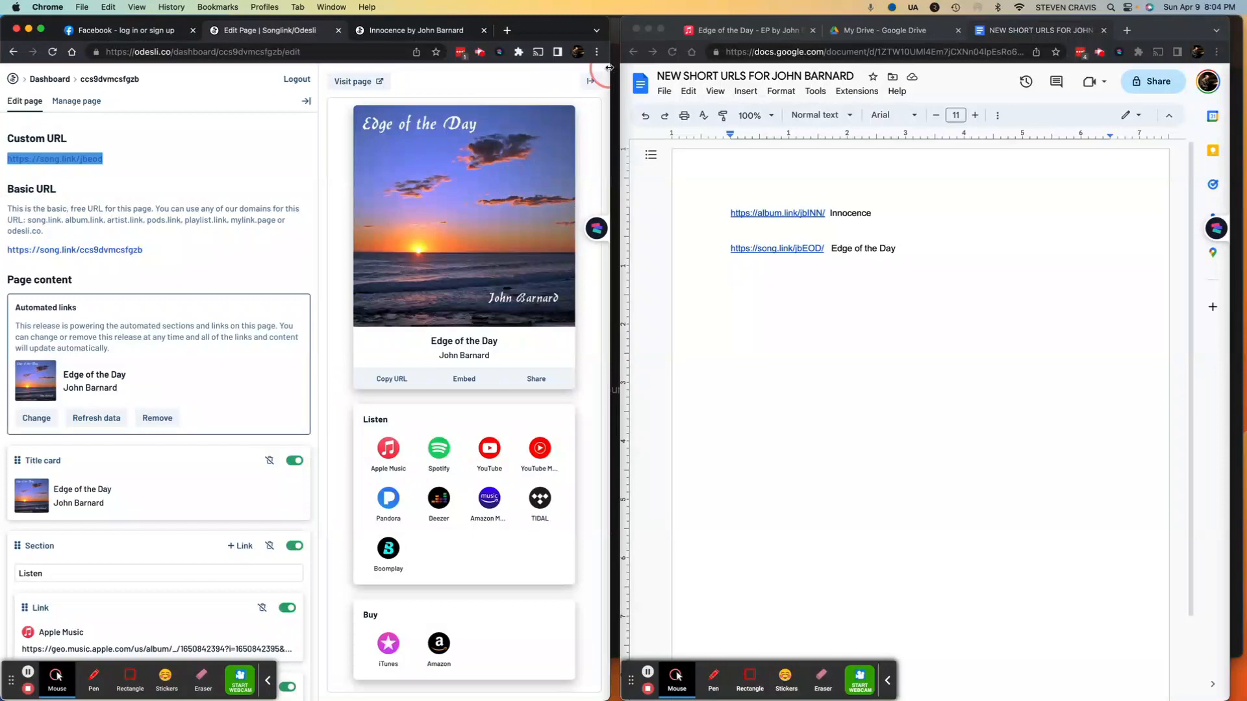
{"action": "double_click", "coordinate": [611, 71]}
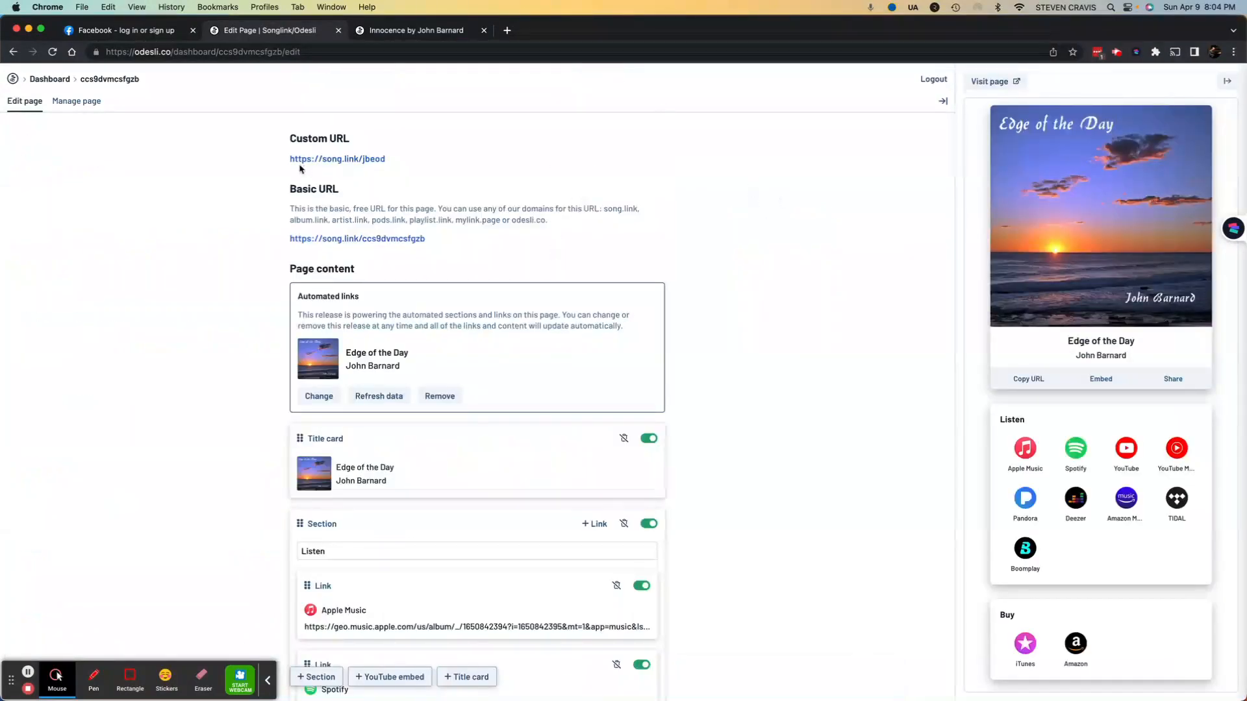
{"action": "left_click", "coordinate": [13, 79]}
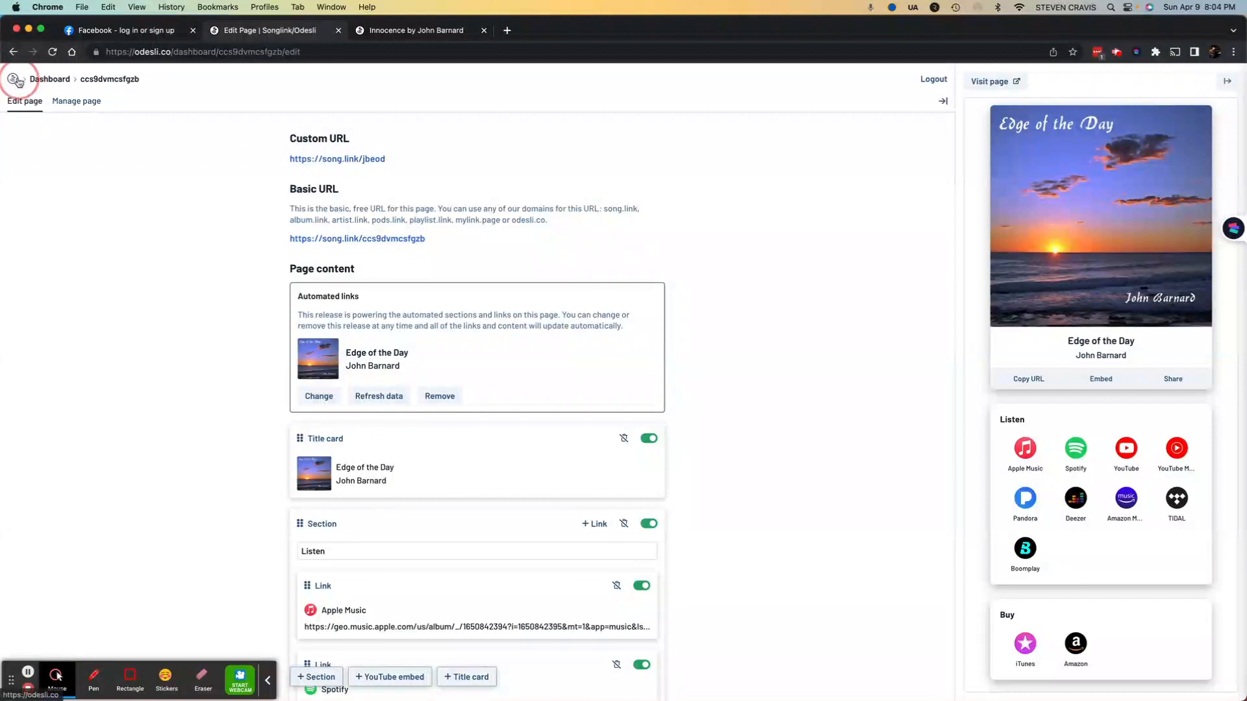
{"action": "left_click", "coordinate": [453, 85]}
{"action": "left_click", "coordinate": [22, 120]}
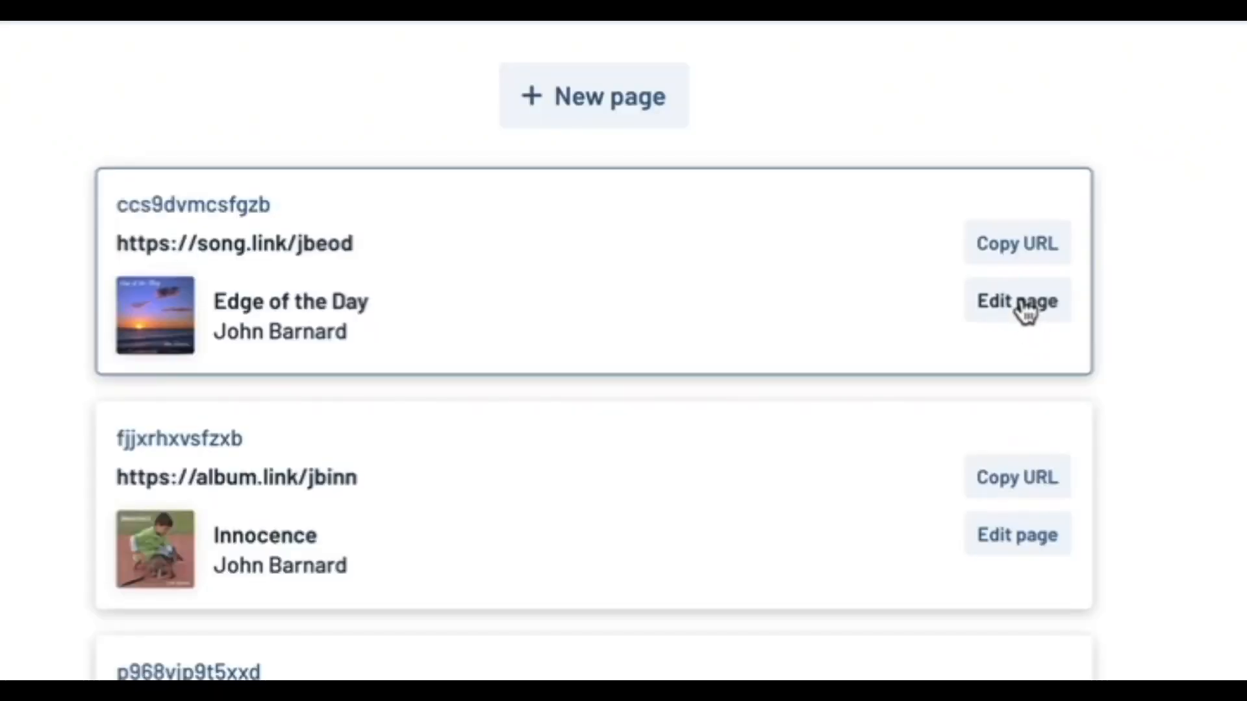
{"action": "left_click", "coordinate": [1025, 310]}
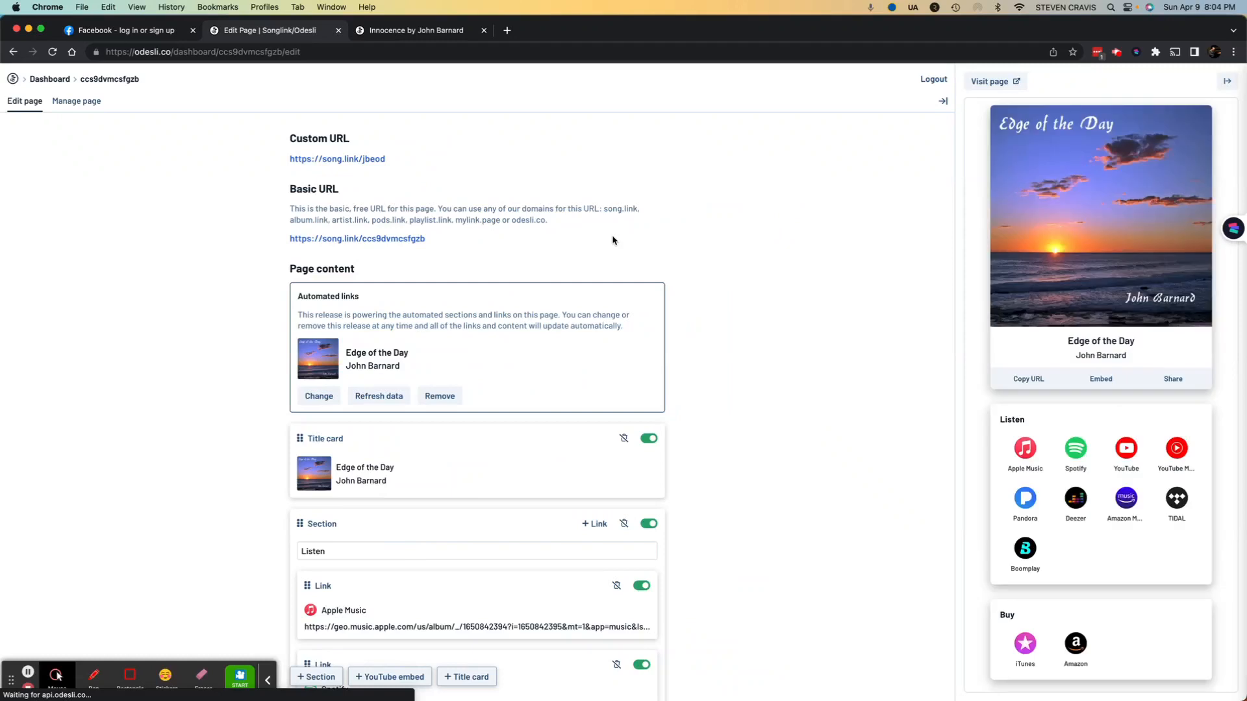
Reorder the Listen section's links so that Spotify comes first and Pandora second, ahead of Apple Music
{"action": "scroll", "coordinate": [613, 241], "scroll_direction": "down", "scroll_amount": 3}
{"action": "scroll", "coordinate": [613, 240], "scroll_direction": "down", "scroll_amount": 1}
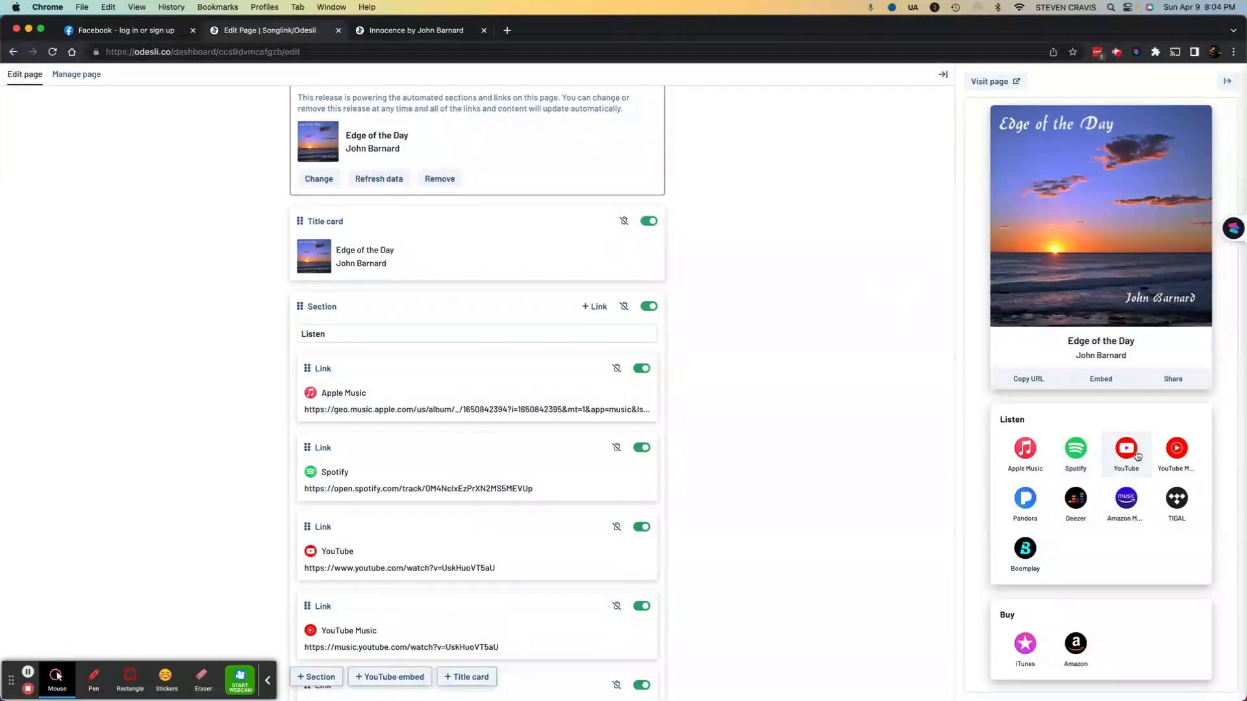
{"action": "scroll", "coordinate": [487, 373], "scroll_direction": "down", "scroll_amount": 1}
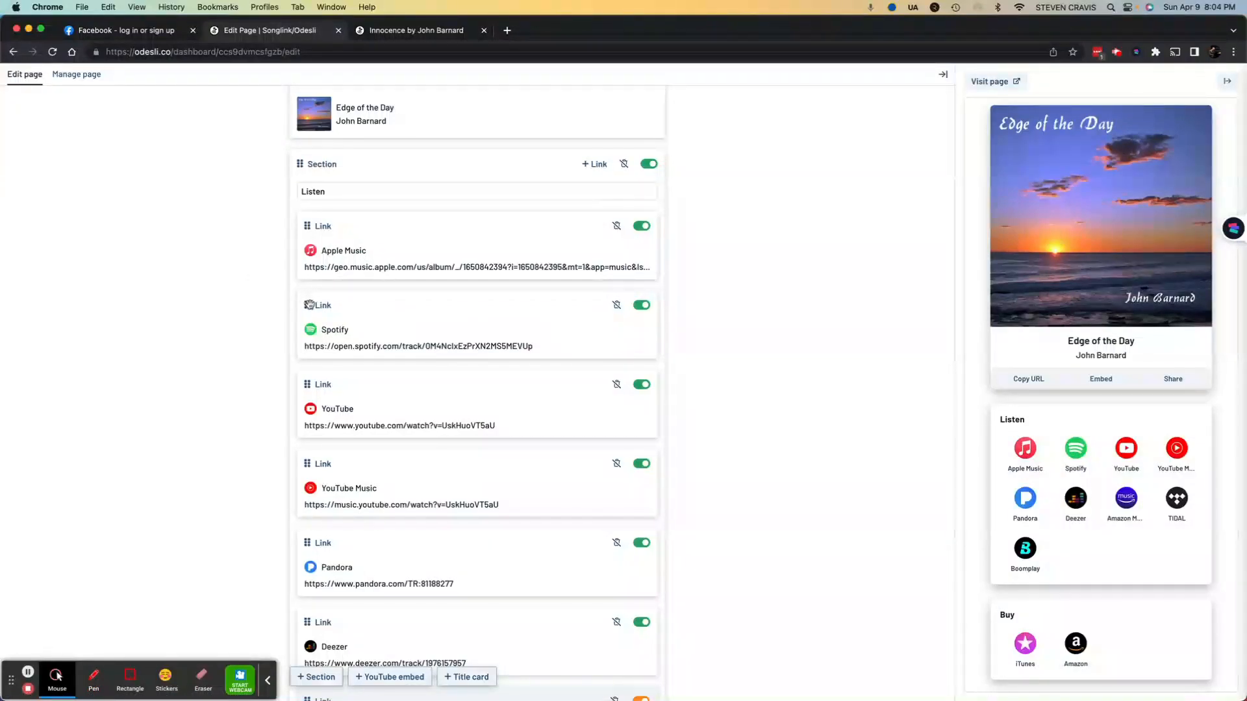
{"action": "left_click_drag", "start_coordinate": [309, 305], "coordinate": [313, 222]}
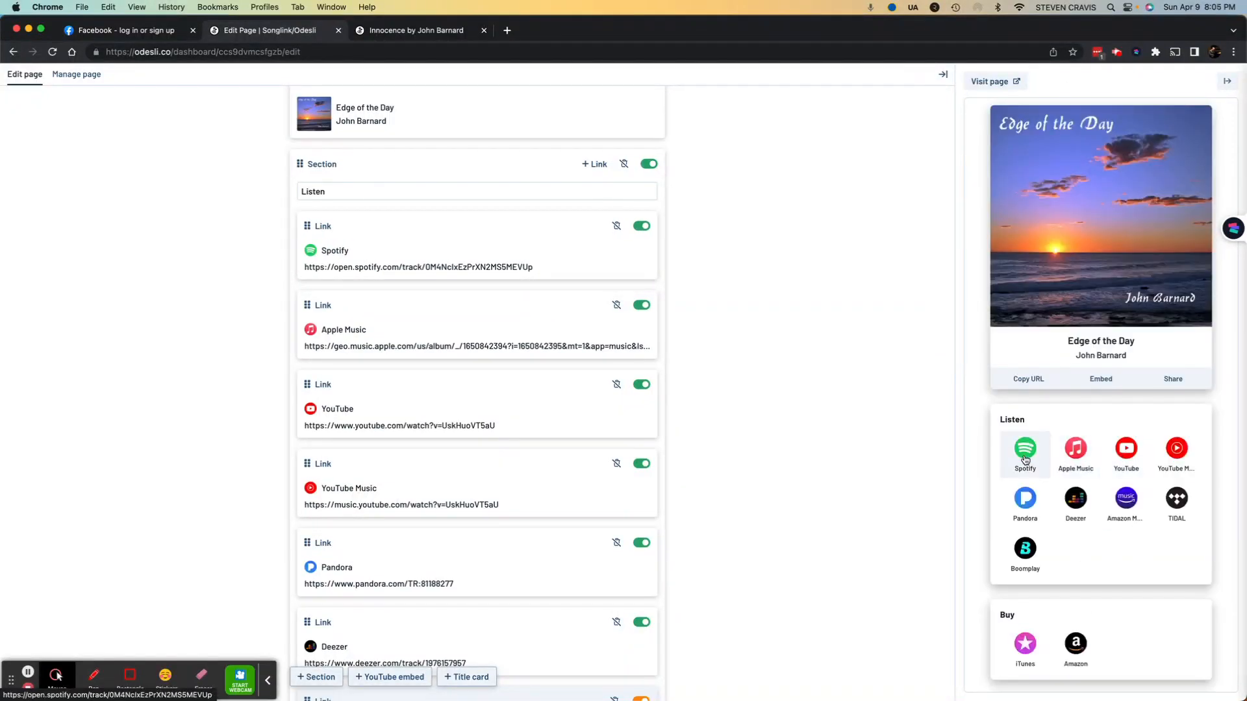
{"action": "scroll", "coordinate": [558, 389], "scroll_direction": "up", "scroll_amount": 1}
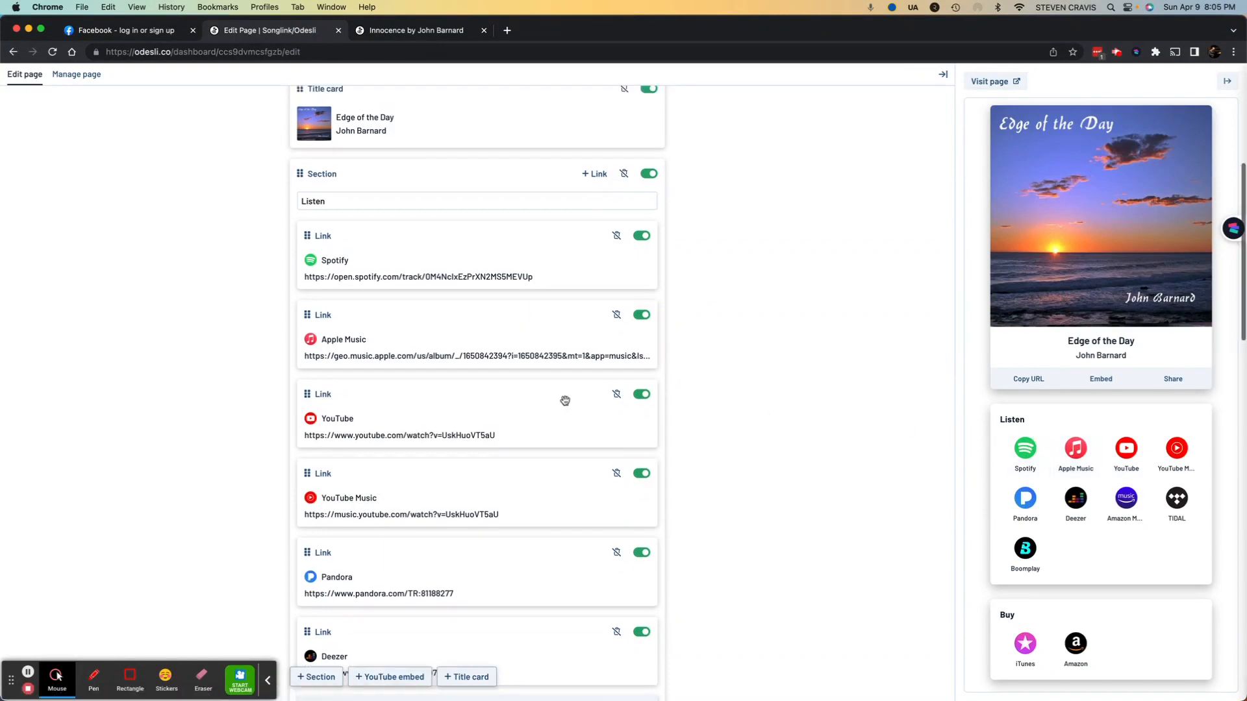
{"action": "left_click_drag", "start_coordinate": [308, 552], "coordinate": [309, 310]}
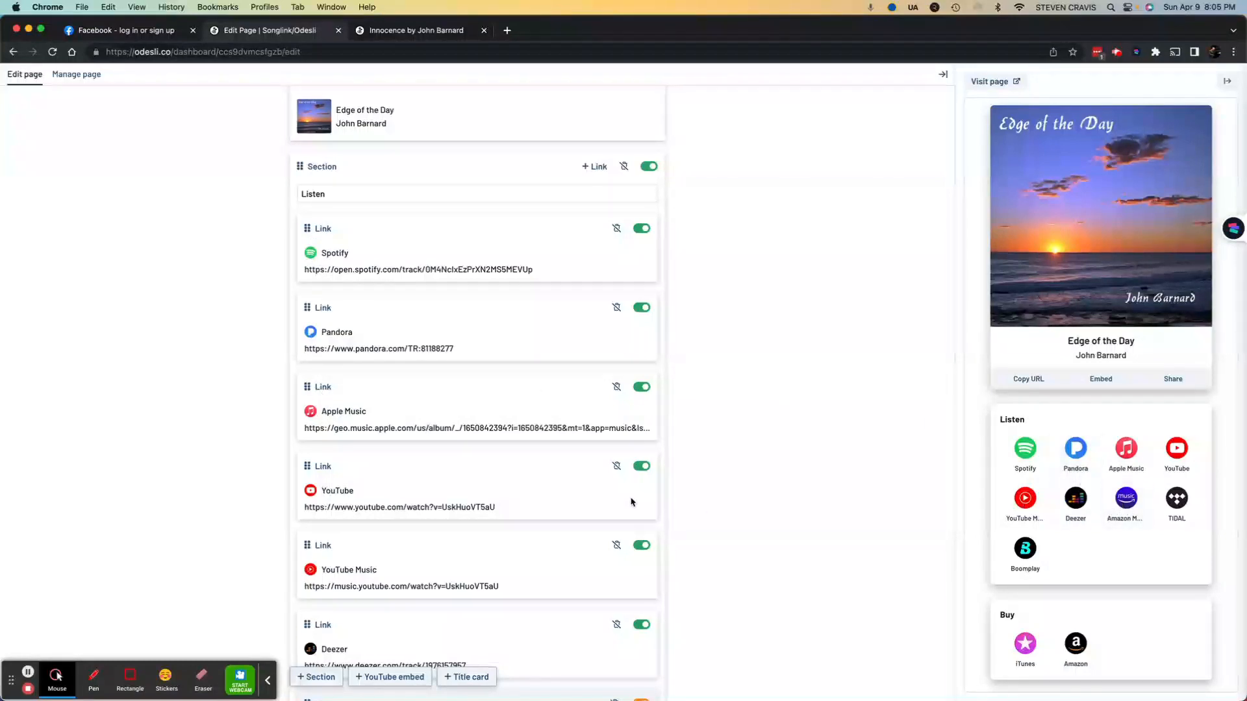
Move the Amazon Music link up in the Listen section so that it sits between Apple Music and YouTube
{"action": "scroll", "coordinate": [426, 543], "scroll_direction": "down", "scroll_amount": 5}
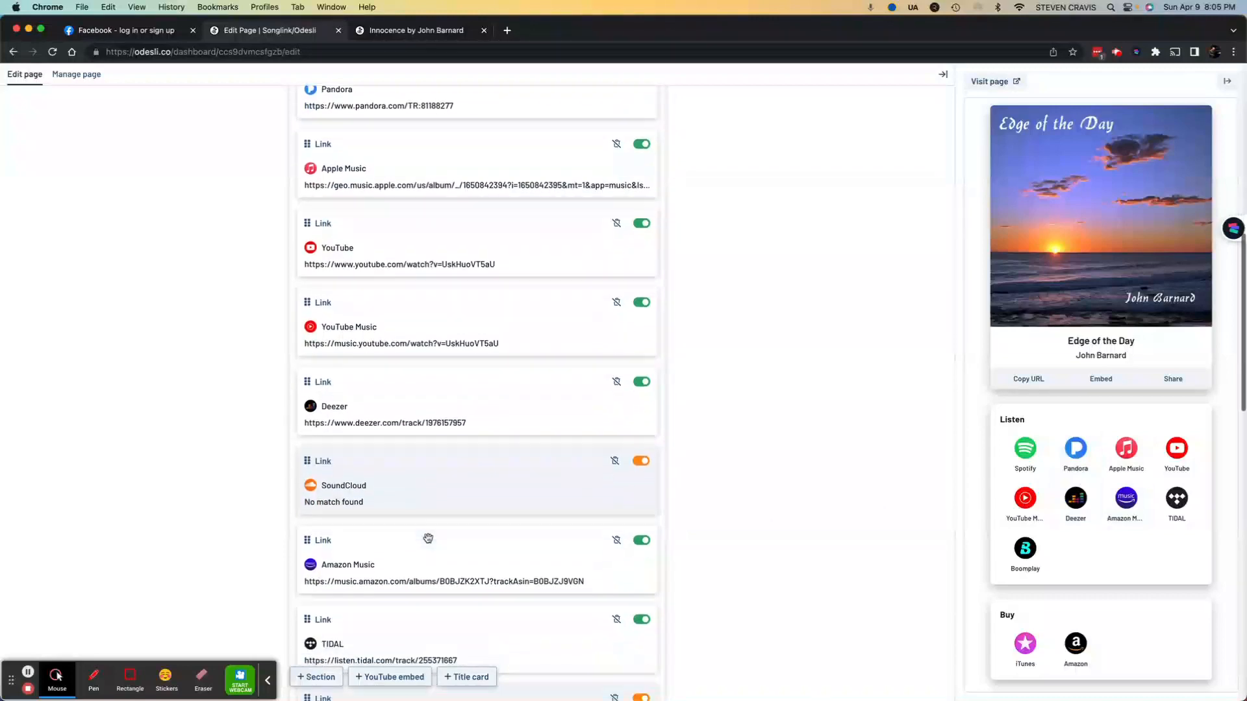
{"action": "left_click_drag", "start_coordinate": [326, 531], "coordinate": [311, 271]}
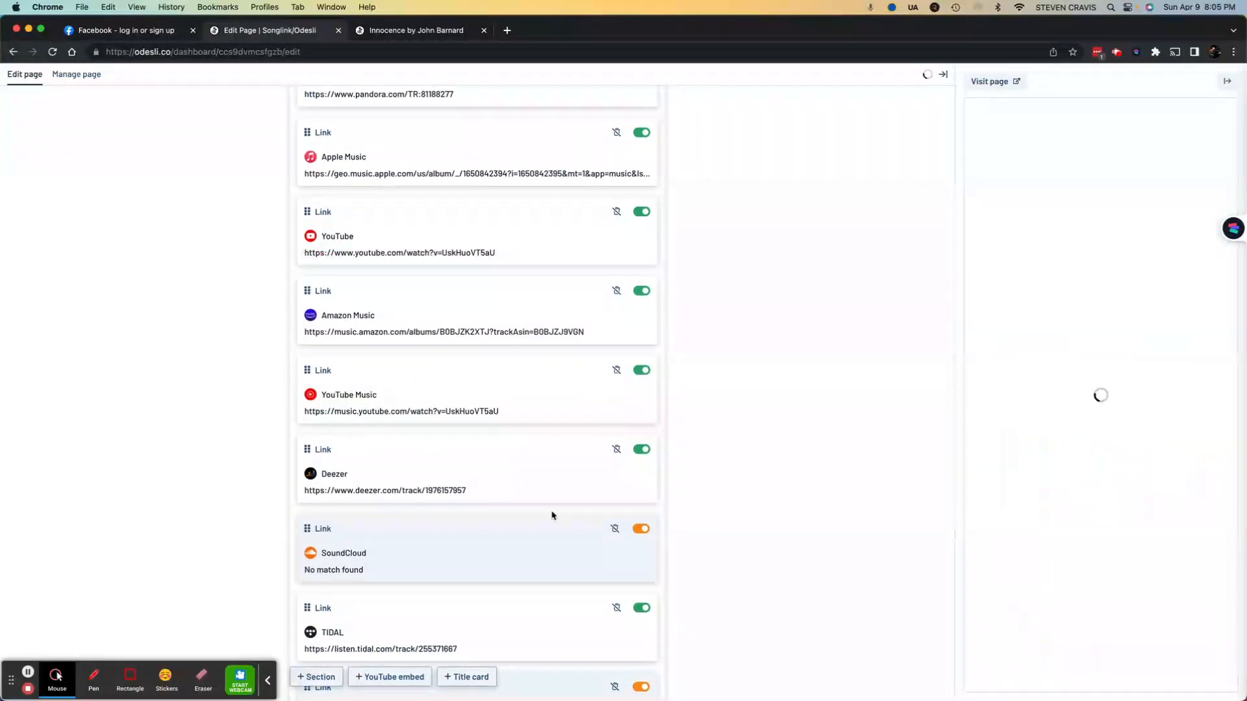
{"action": "scroll", "coordinate": [551, 514], "scroll_direction": "up", "scroll_amount": 3}
{"action": "scroll", "coordinate": [551, 515], "scroll_direction": "up", "scroll_amount": 1}
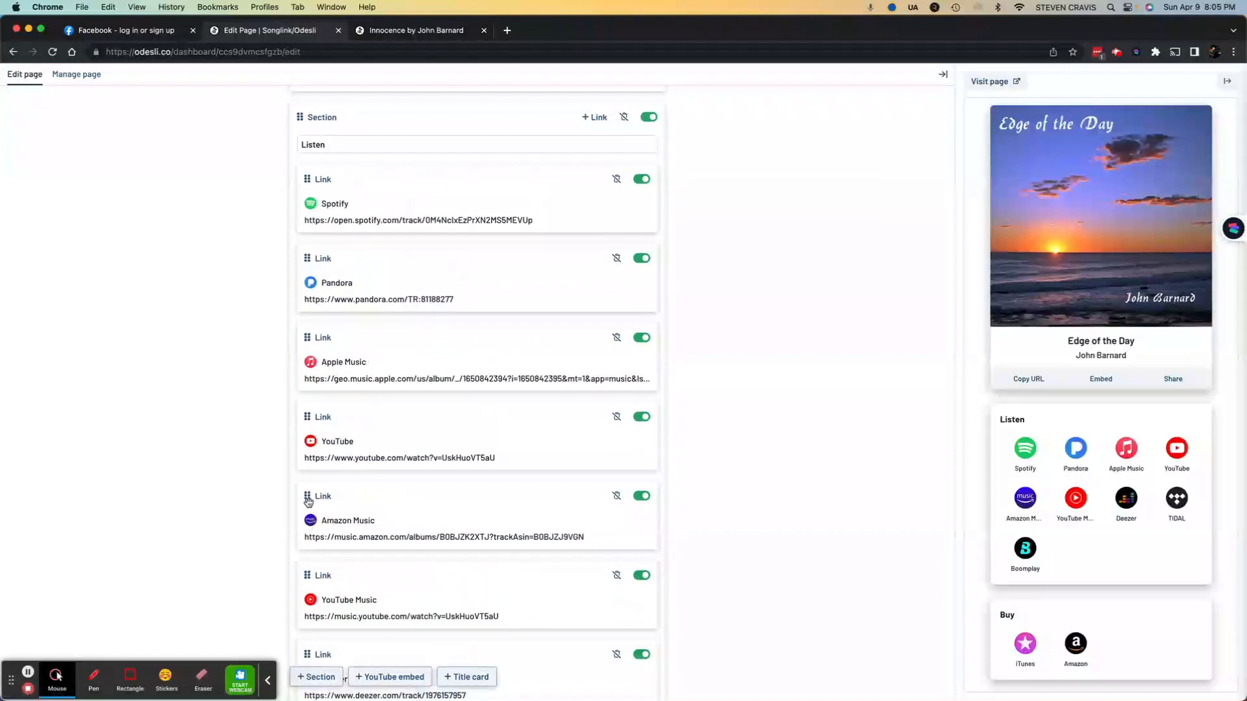
{"action": "left_click_drag", "start_coordinate": [307, 496], "coordinate": [307, 416]}
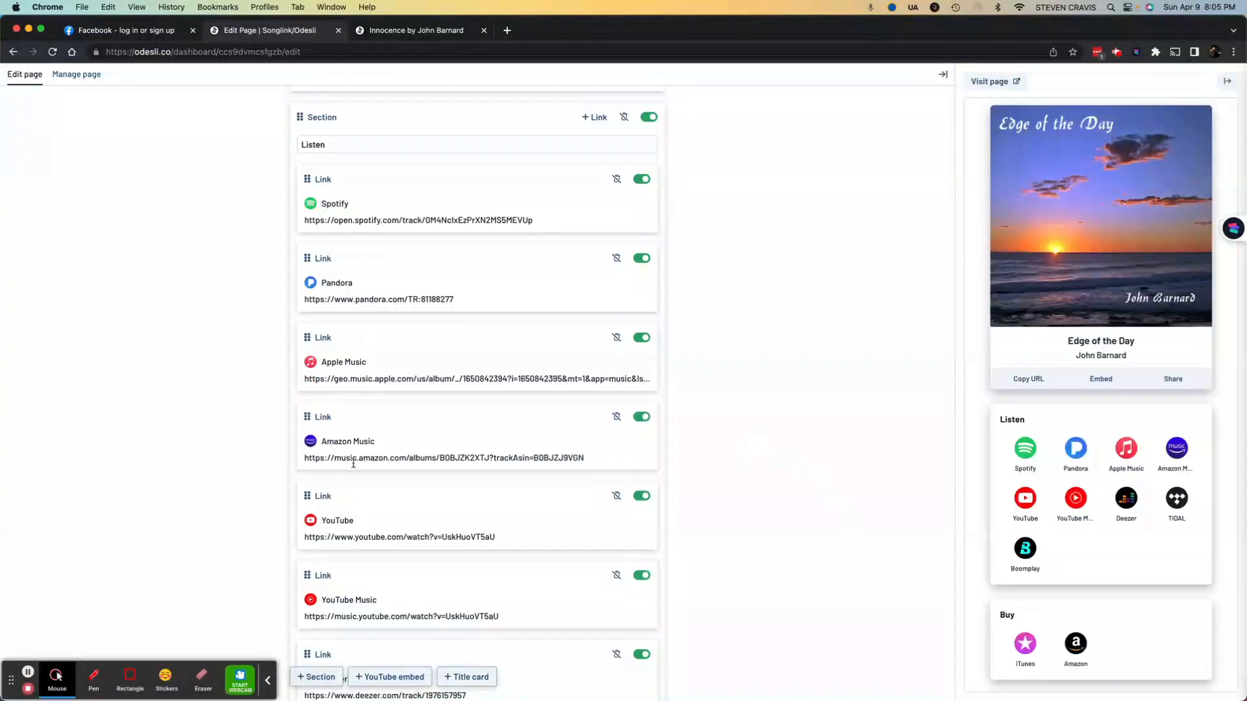
Review the remaining Listen section links and their on/off states, from YouTube Music down to the start of the Buy section
{"action": "scroll", "coordinate": [668, 409], "scroll_direction": "down", "scroll_amount": 5}
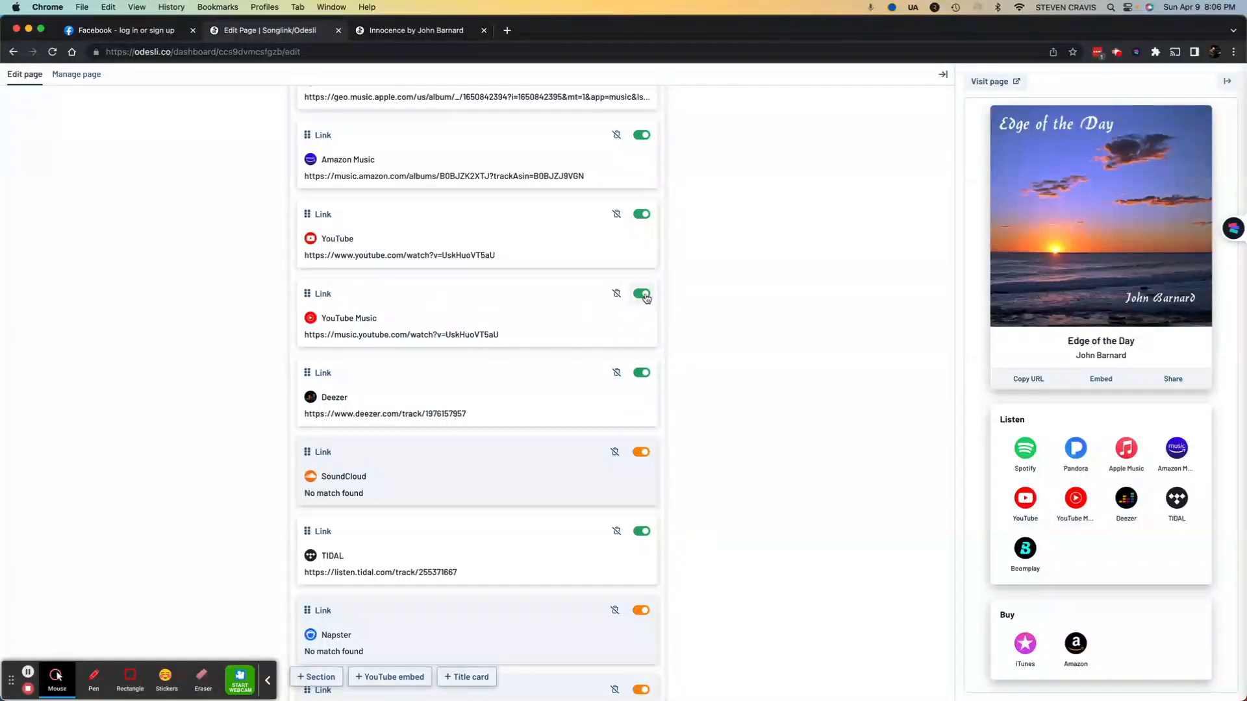
{"action": "scroll", "coordinate": [555, 361], "scroll_direction": "down", "scroll_amount": 2}
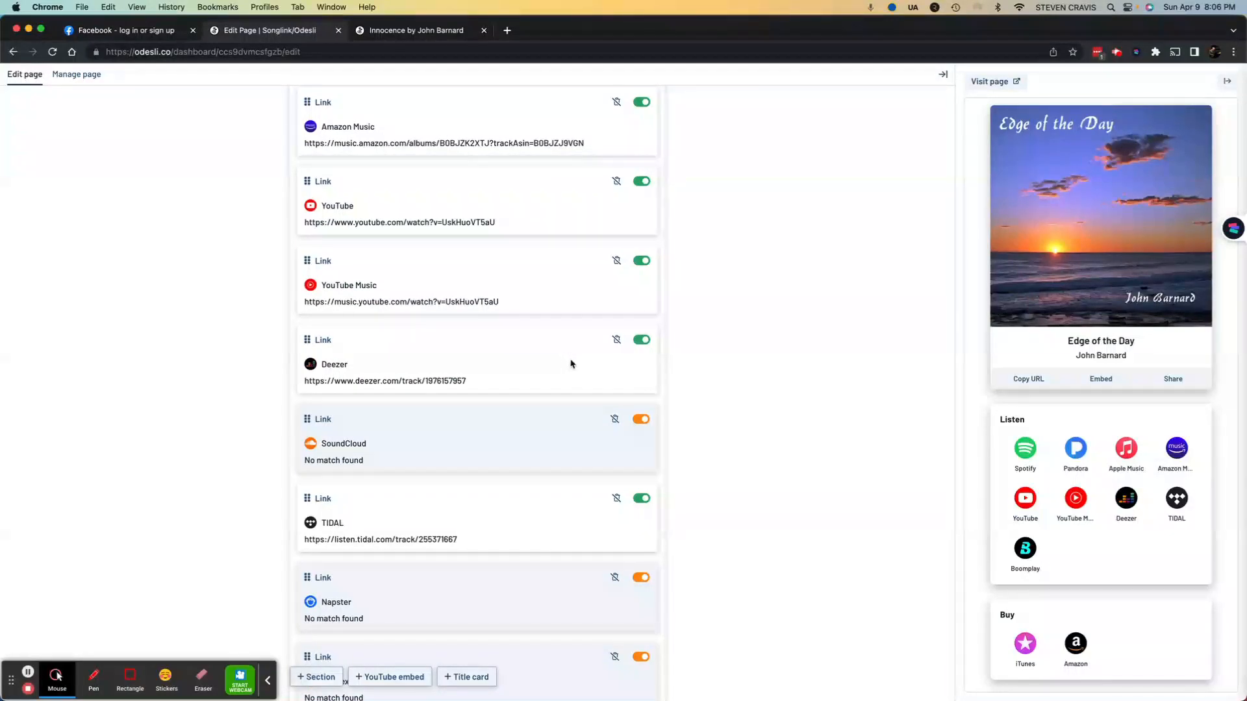
{"action": "scroll", "coordinate": [570, 364], "scroll_direction": "down", "scroll_amount": 2}
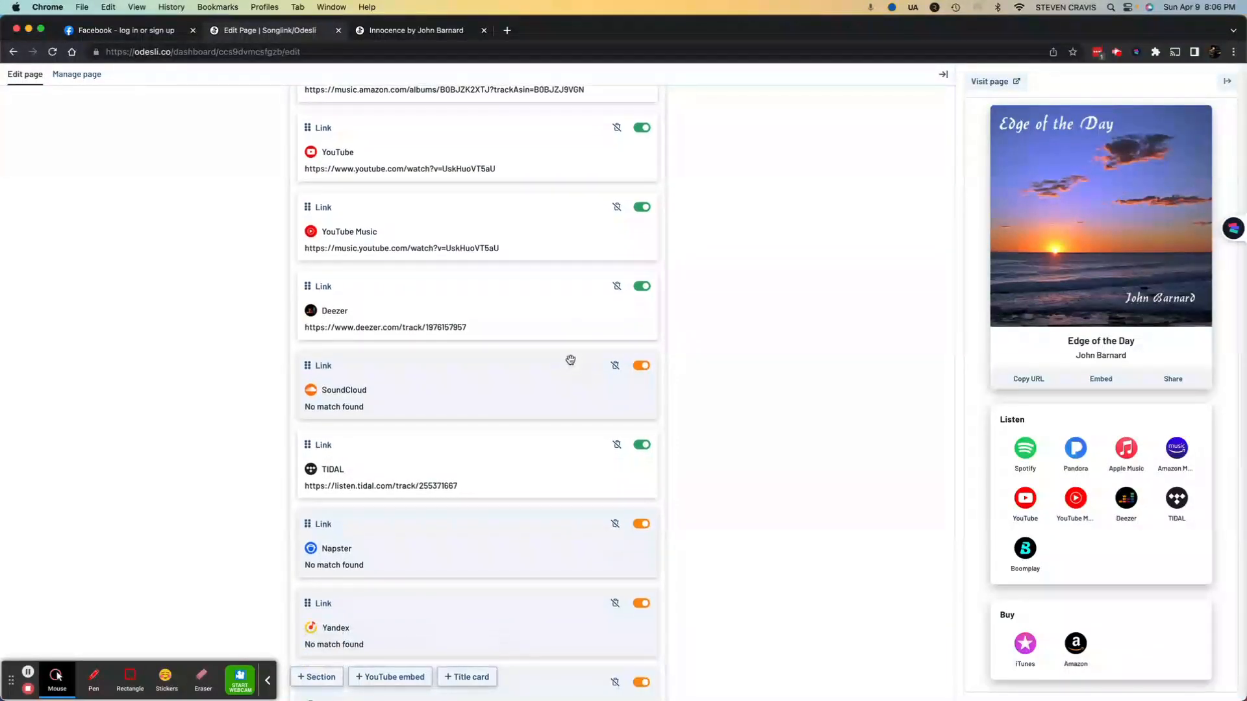
{"action": "scroll", "coordinate": [565, 376], "scroll_direction": "up", "scroll_amount": 3}
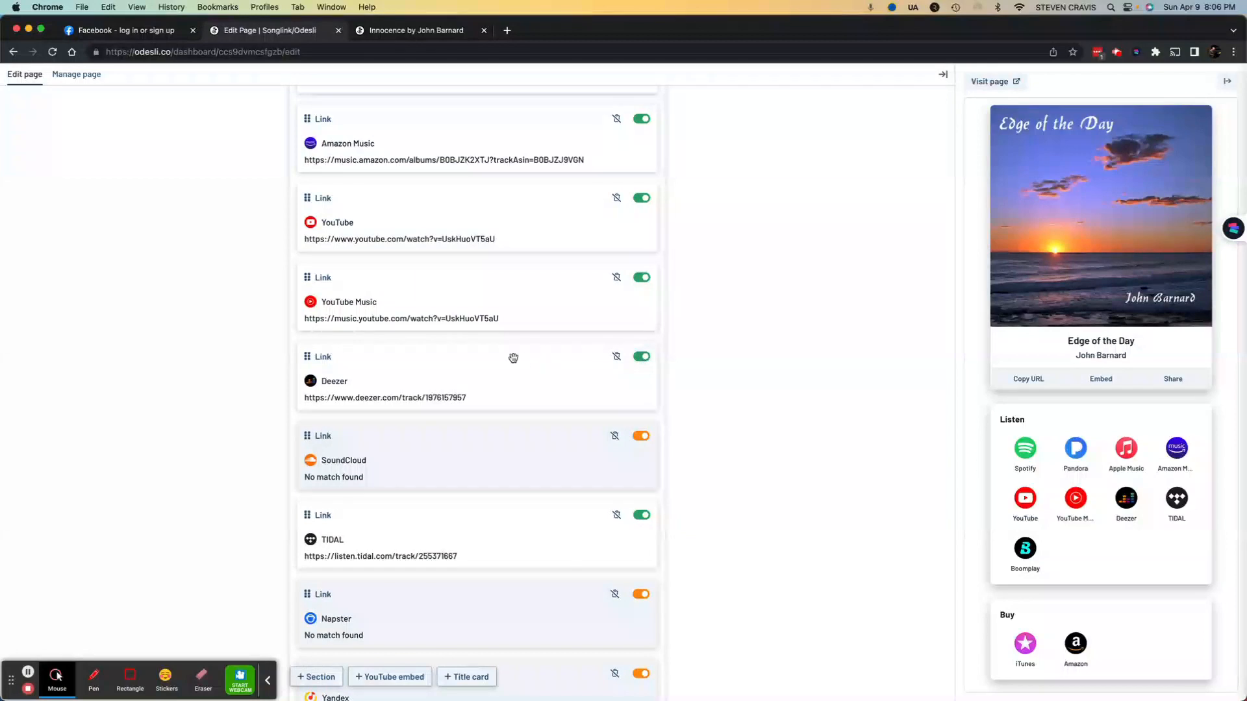
{"action": "scroll", "coordinate": [518, 361], "scroll_direction": "down", "scroll_amount": 20}
{"action": "scroll", "coordinate": [519, 362], "scroll_direction": "down", "scroll_amount": 4}
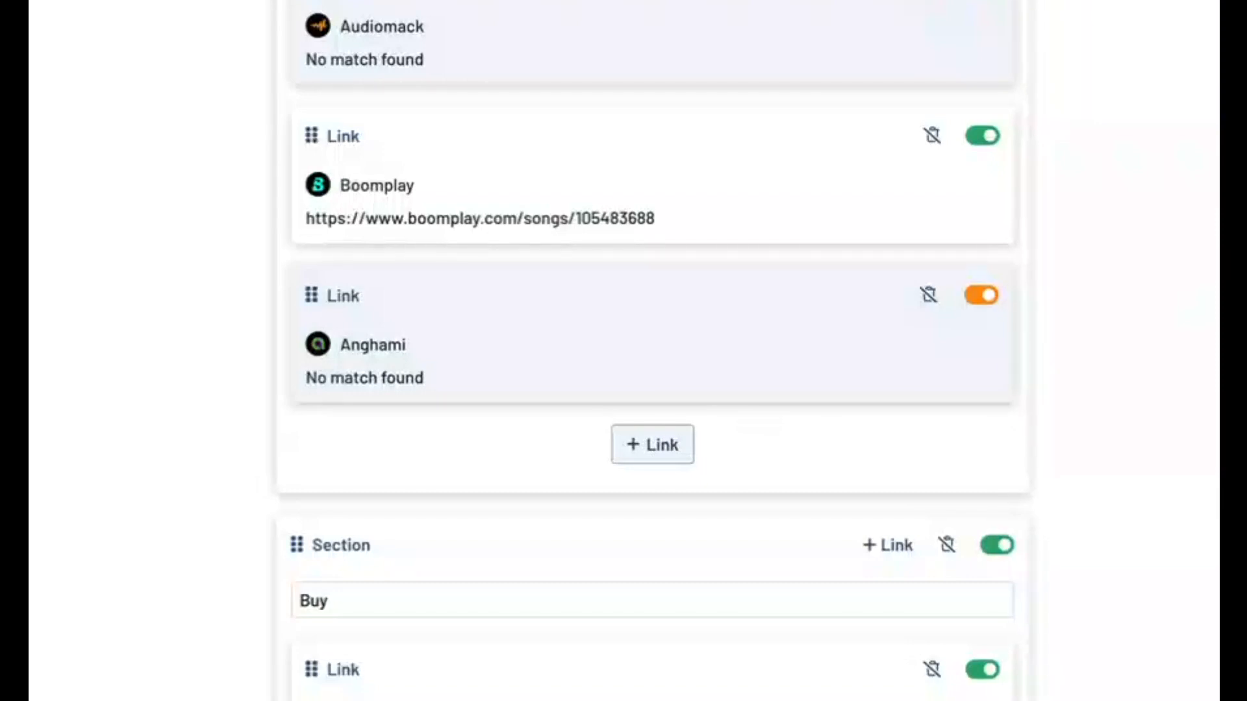
{"action": "scroll", "coordinate": [652, 351], "scroll_direction": "up", "scroll_amount": 1}
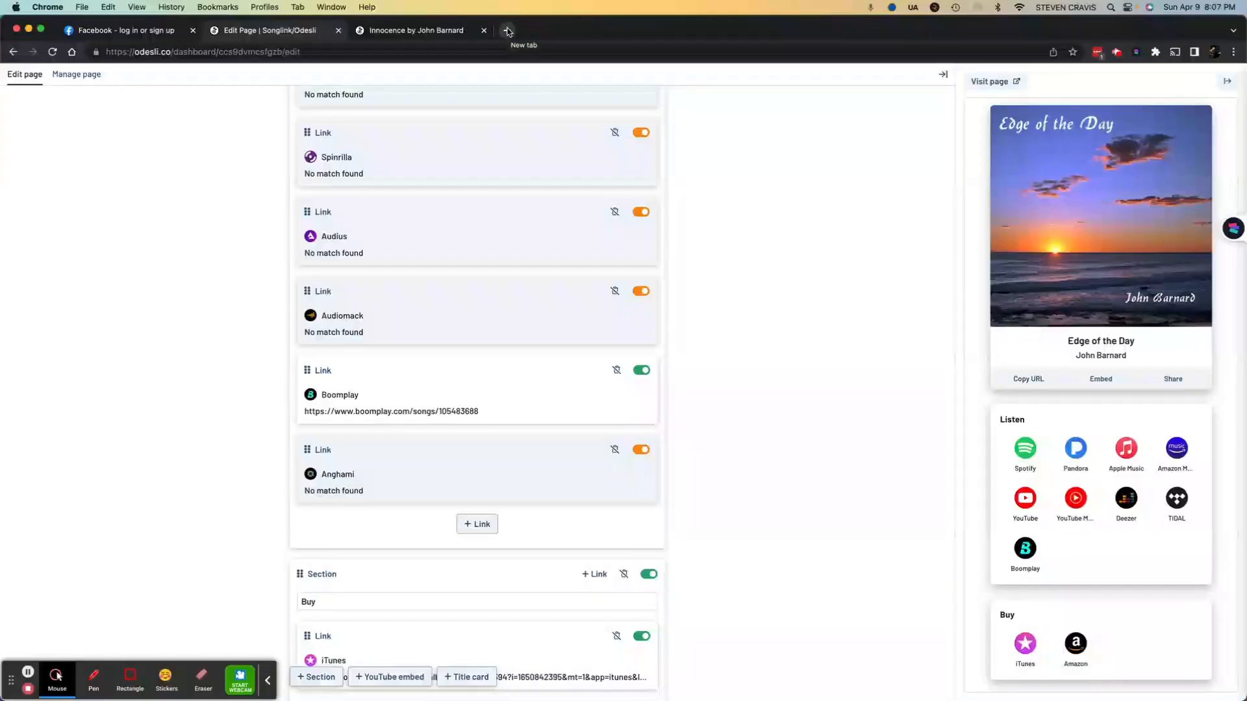
Search Google in a new browser tab for "iheart radio edge of day" followed by the artist's name
{"action": "left_click", "coordinate": [507, 31]}
{"action": "type", "text": "iheart"}
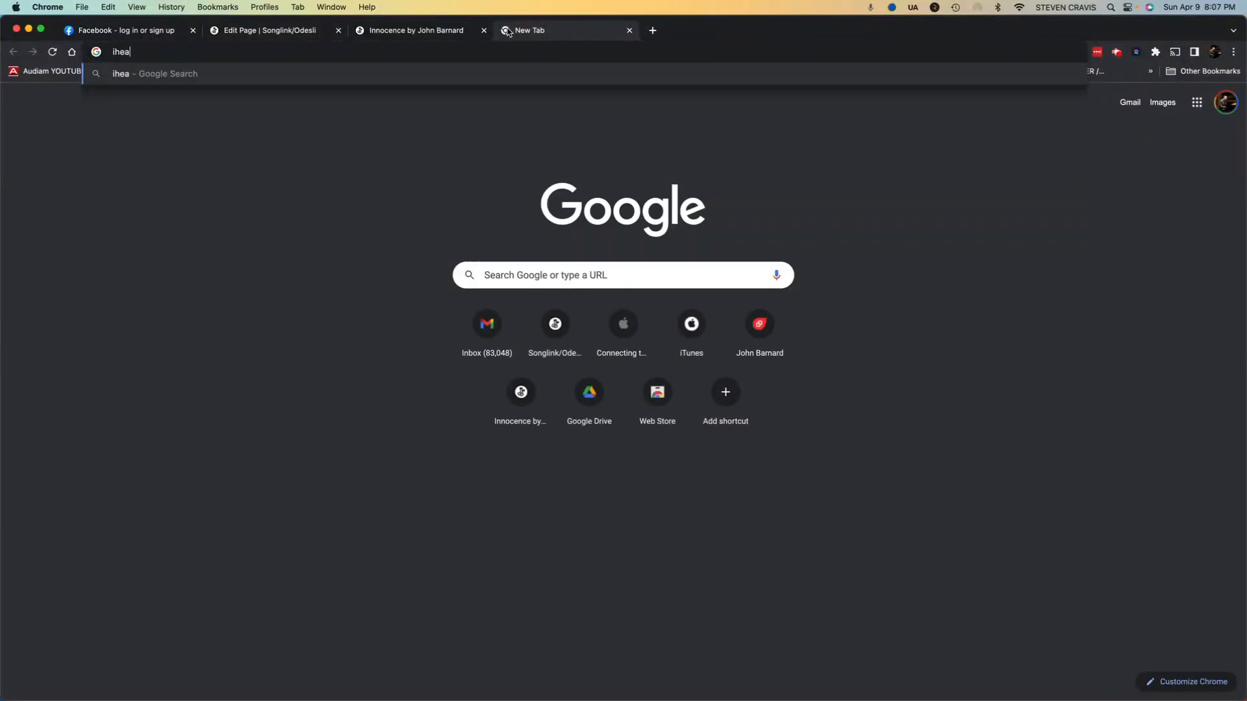
{"action": "type", "text": " radio "}
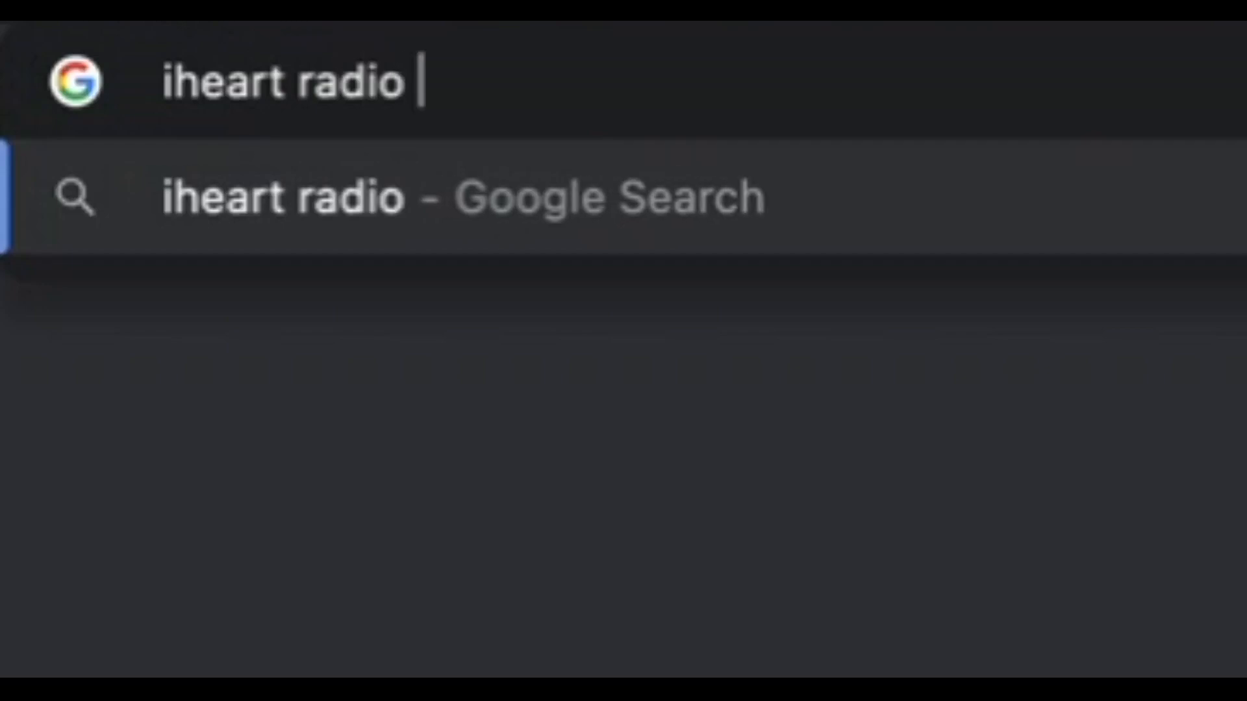
{"action": "type", "text": "edge of day "}
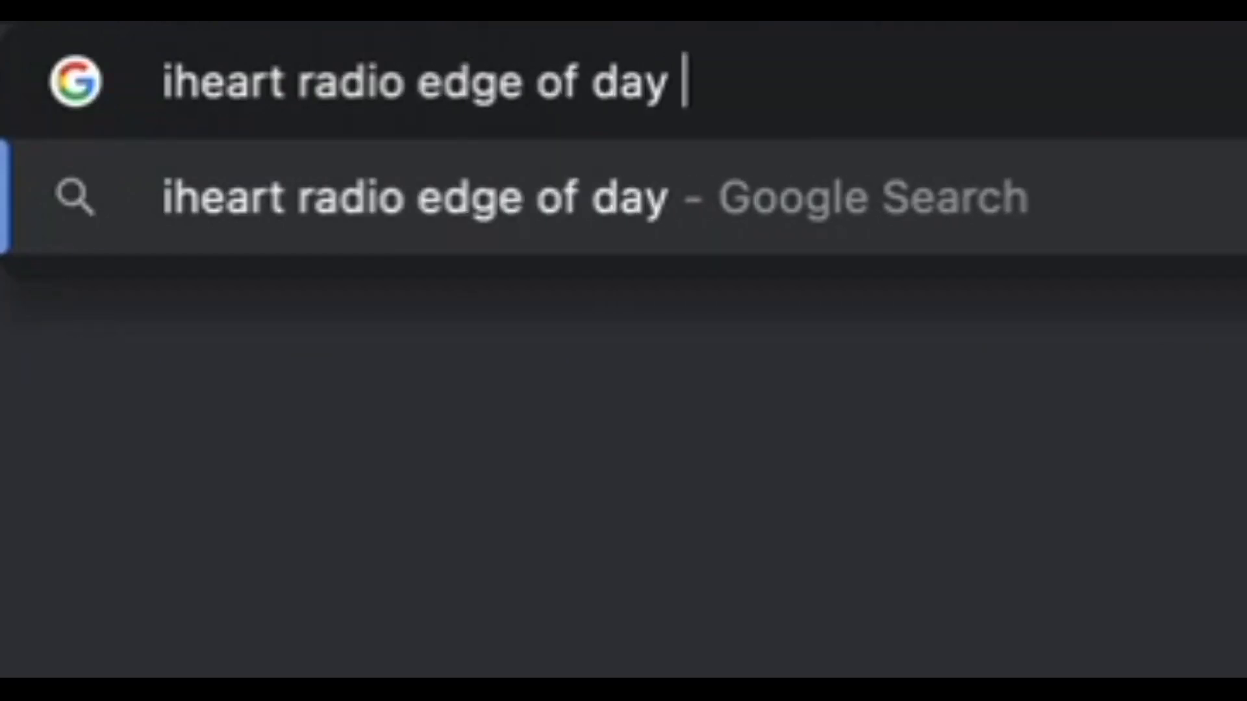
{"action": "type", "text": "john barnard"}
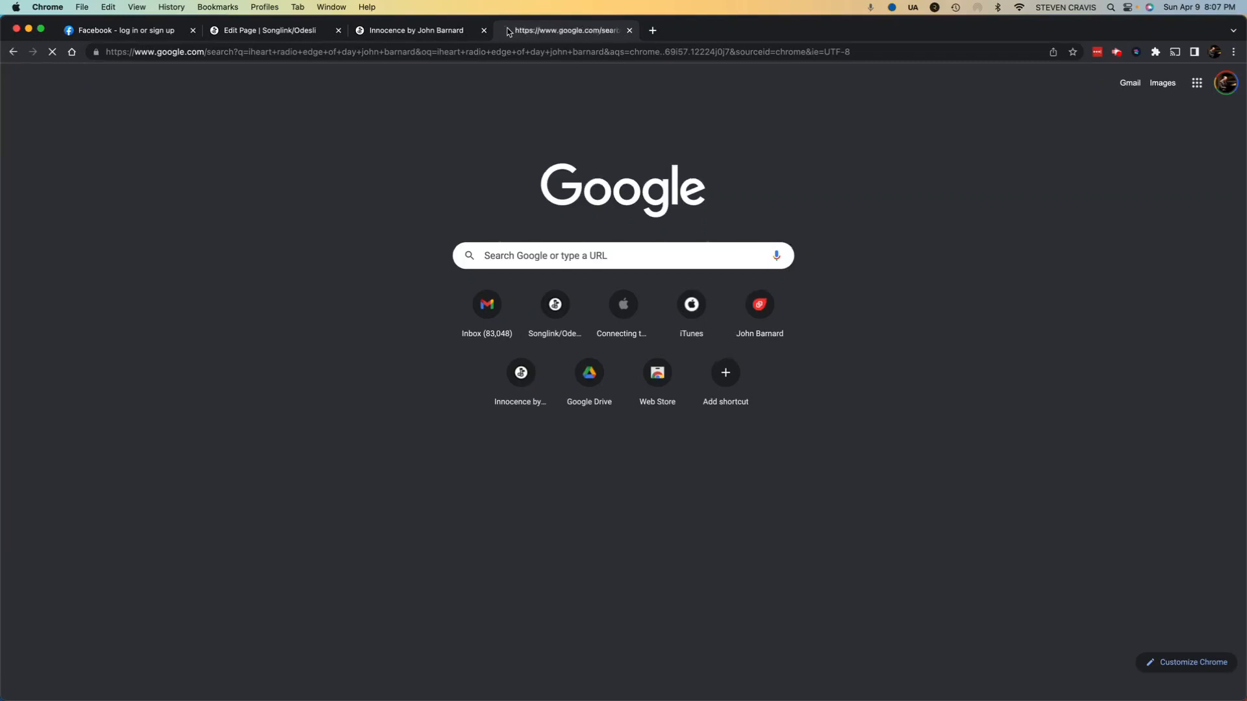
{"action": "key", "text": "Return"}
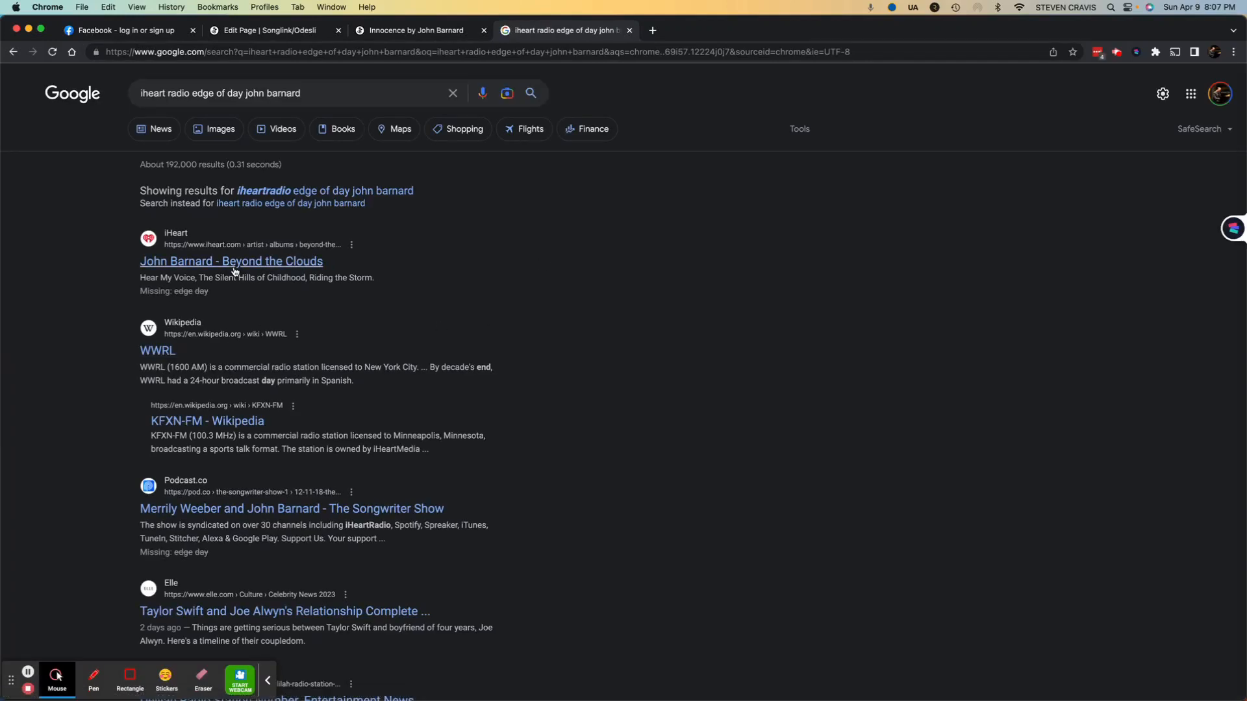
Open the iHeart result for Beyond the Clouds, go to the artist's page and open the Edge of the Day album
{"action": "left_click", "coordinate": [236, 266]}
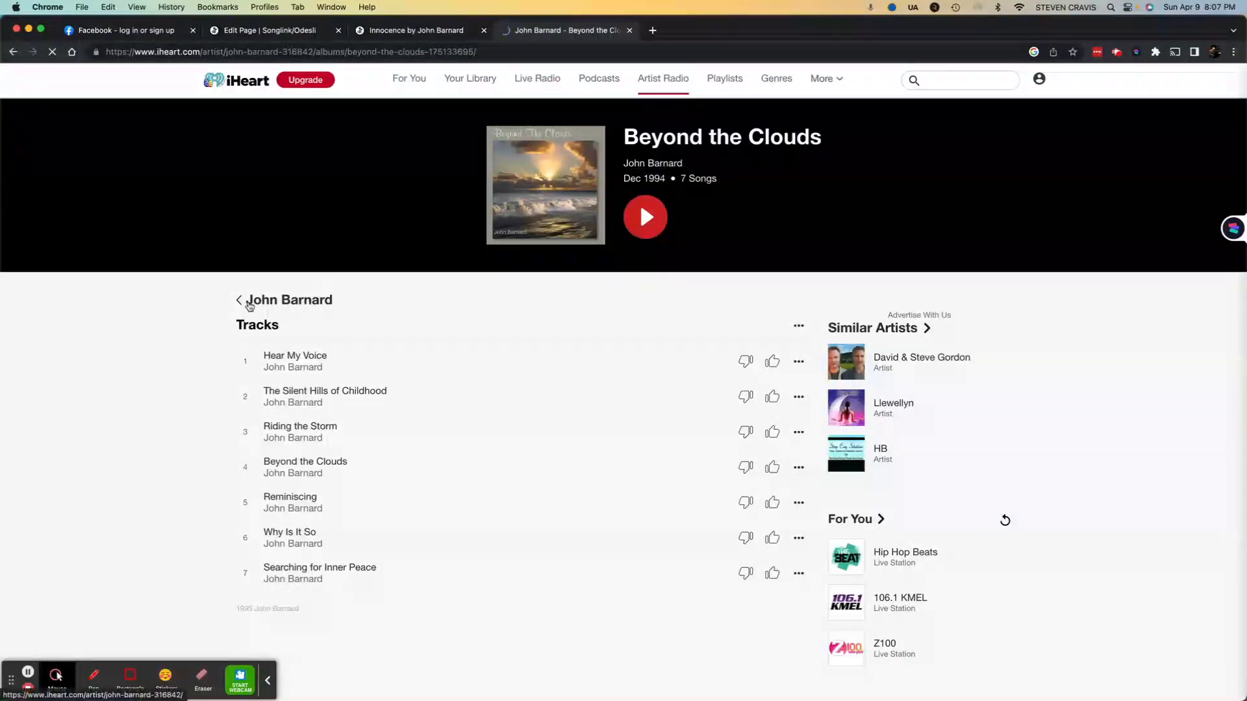
{"action": "left_click", "coordinate": [289, 299]}
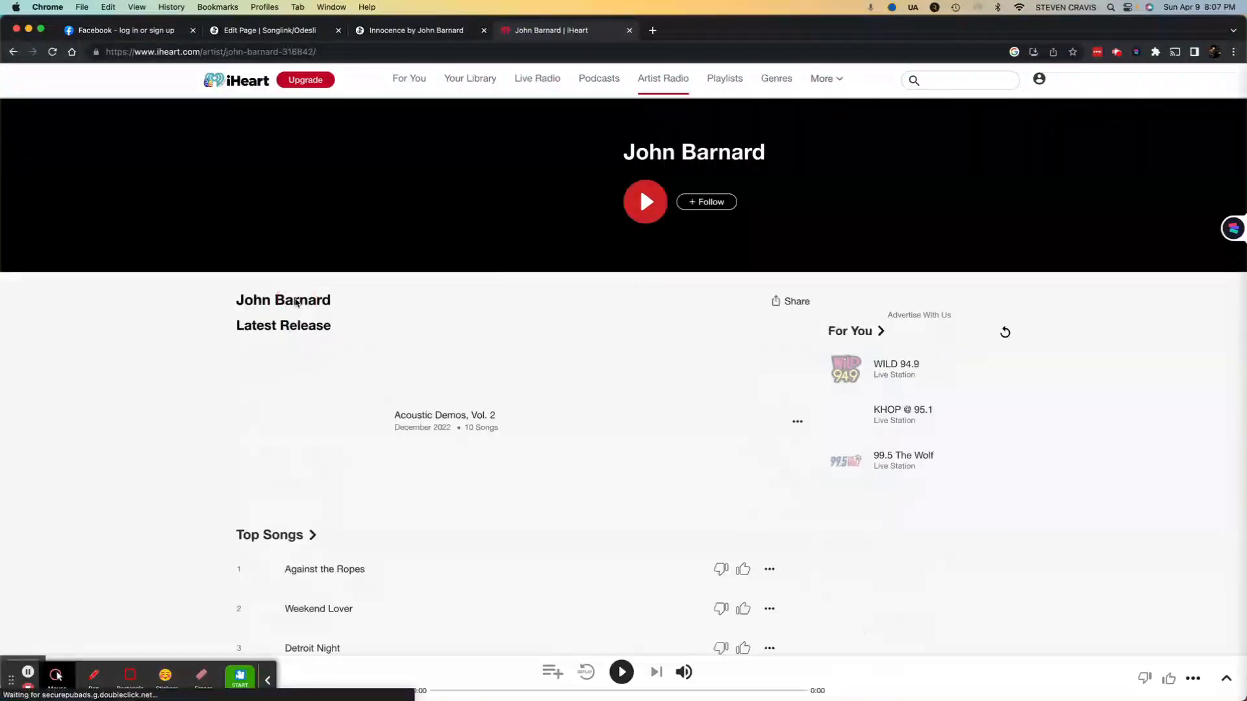
{"action": "scroll", "coordinate": [528, 327], "scroll_direction": "down", "scroll_amount": 7}
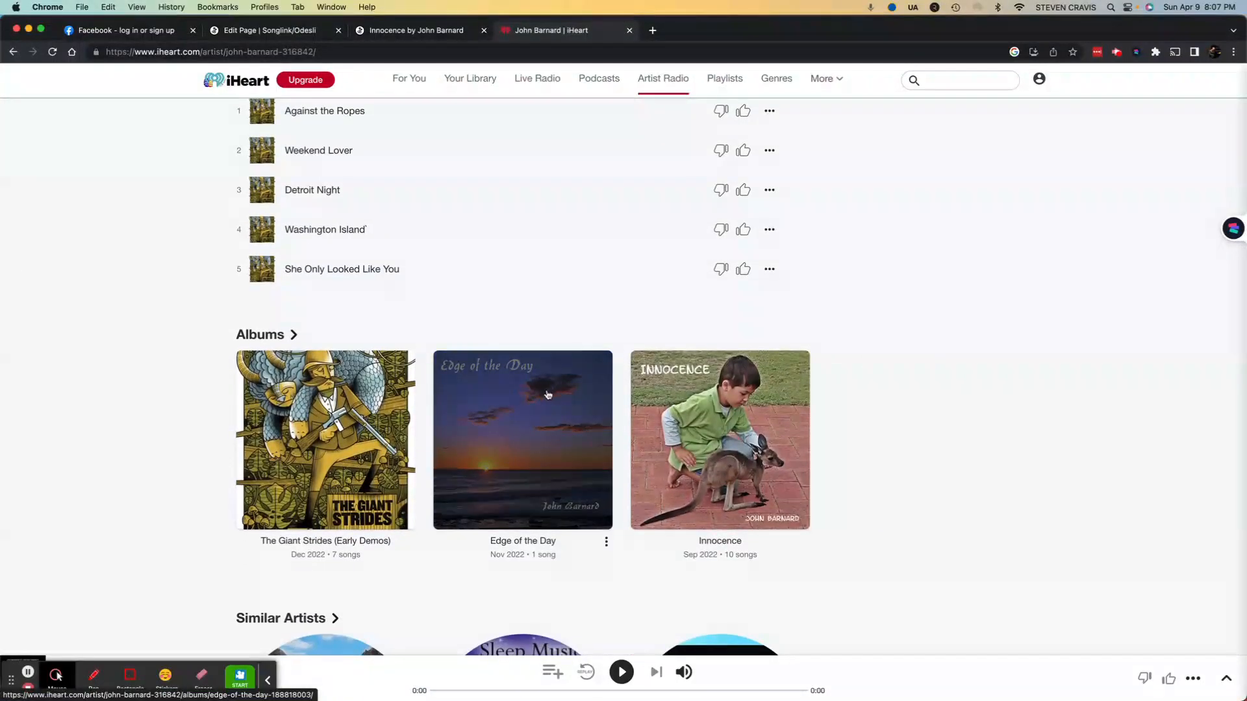
{"action": "left_click", "coordinate": [529, 408]}
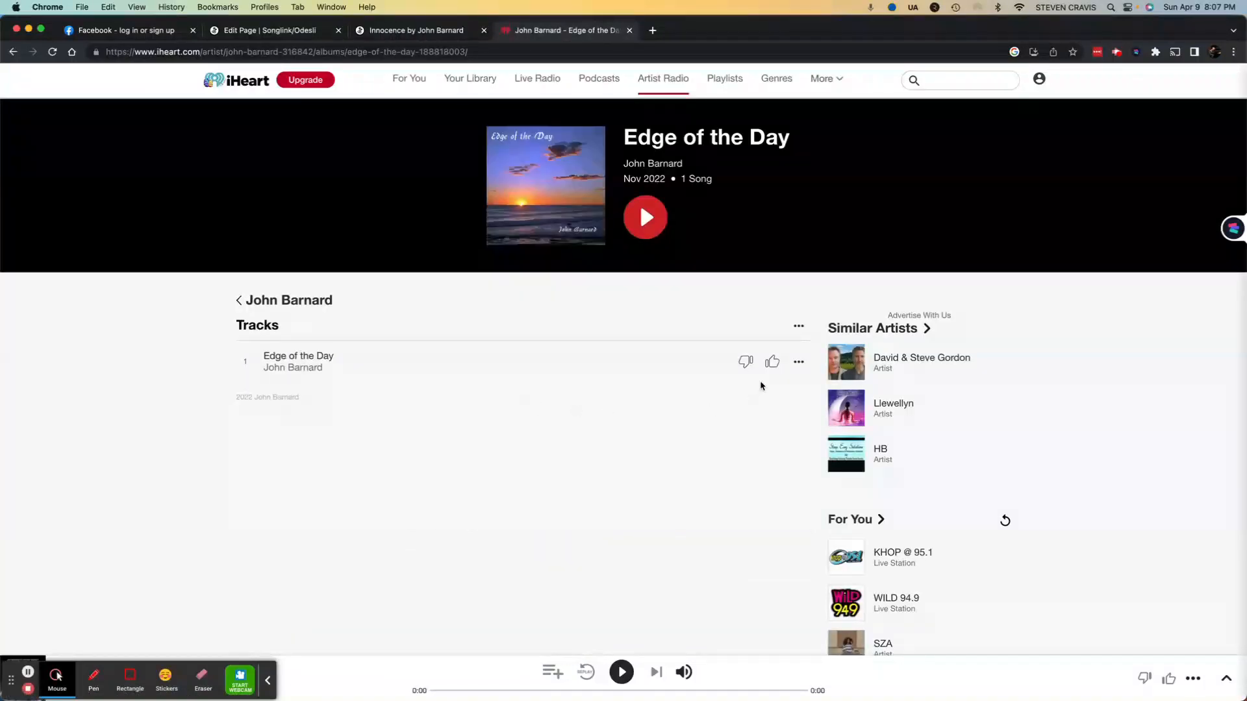
Share the Edge of the Day track from iHeart to Twitter so that a tweet draft with its link opens
{"action": "scroll", "coordinate": [799, 362], "scroll_direction": "down", "scroll_amount": 1}
{"action": "left_click", "coordinate": [799, 359]}
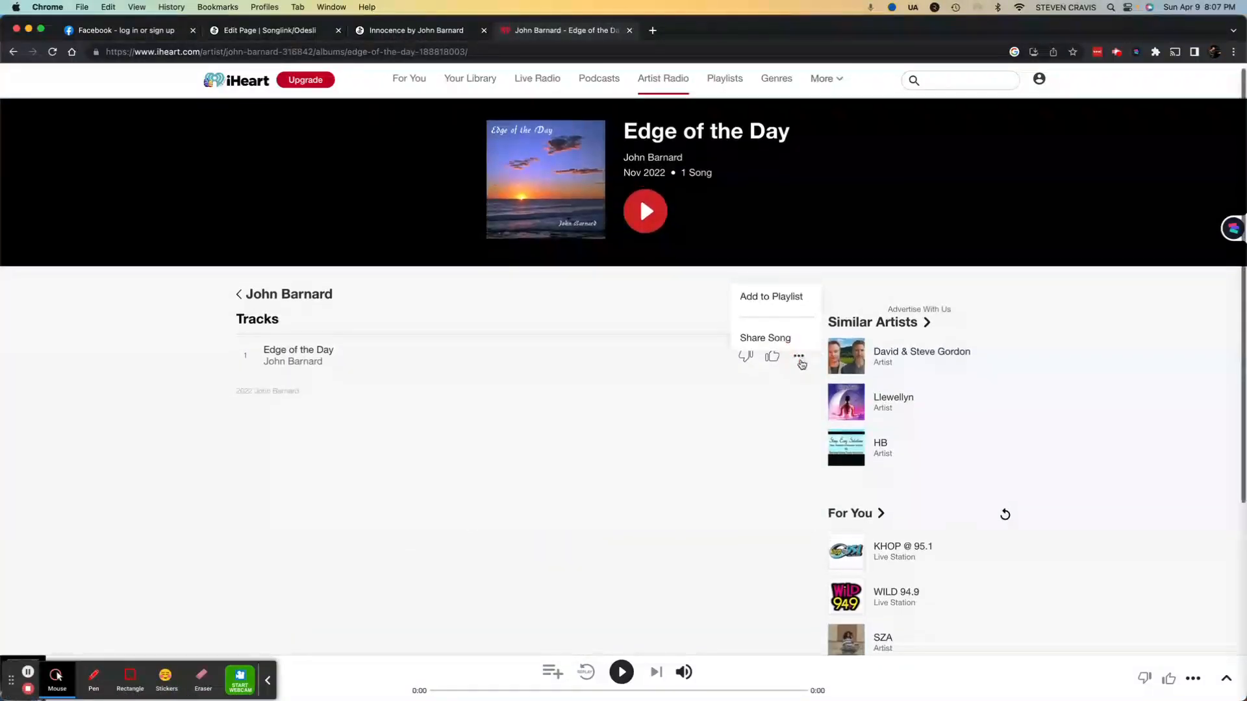
{"action": "scroll", "coordinate": [801, 364], "scroll_direction": "up", "scroll_amount": 1}
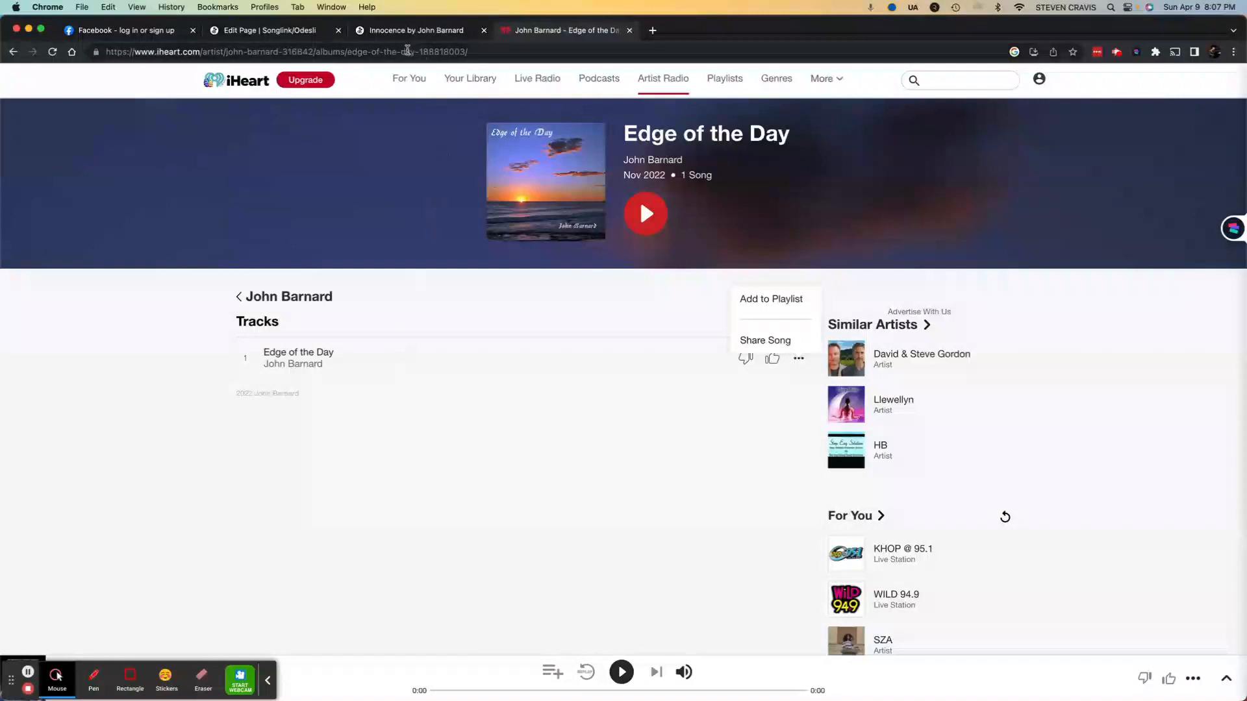
{"action": "left_click", "coordinate": [407, 51]}
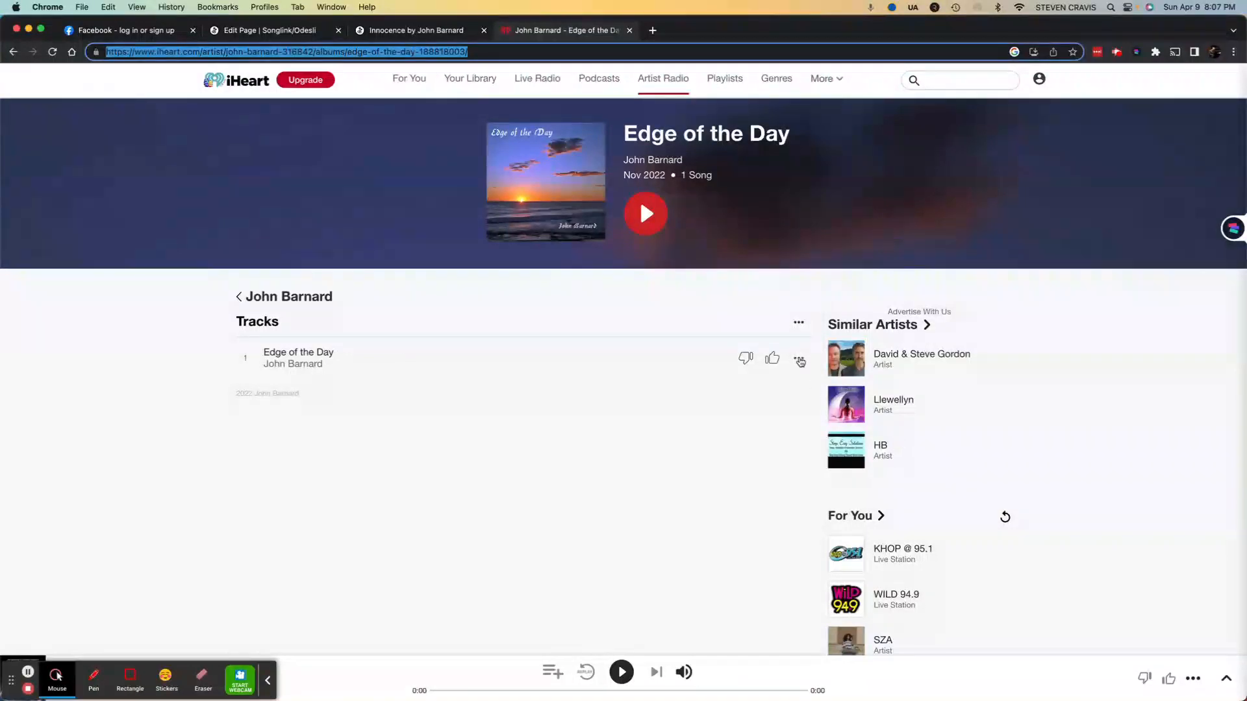
{"action": "left_click", "coordinate": [798, 357]}
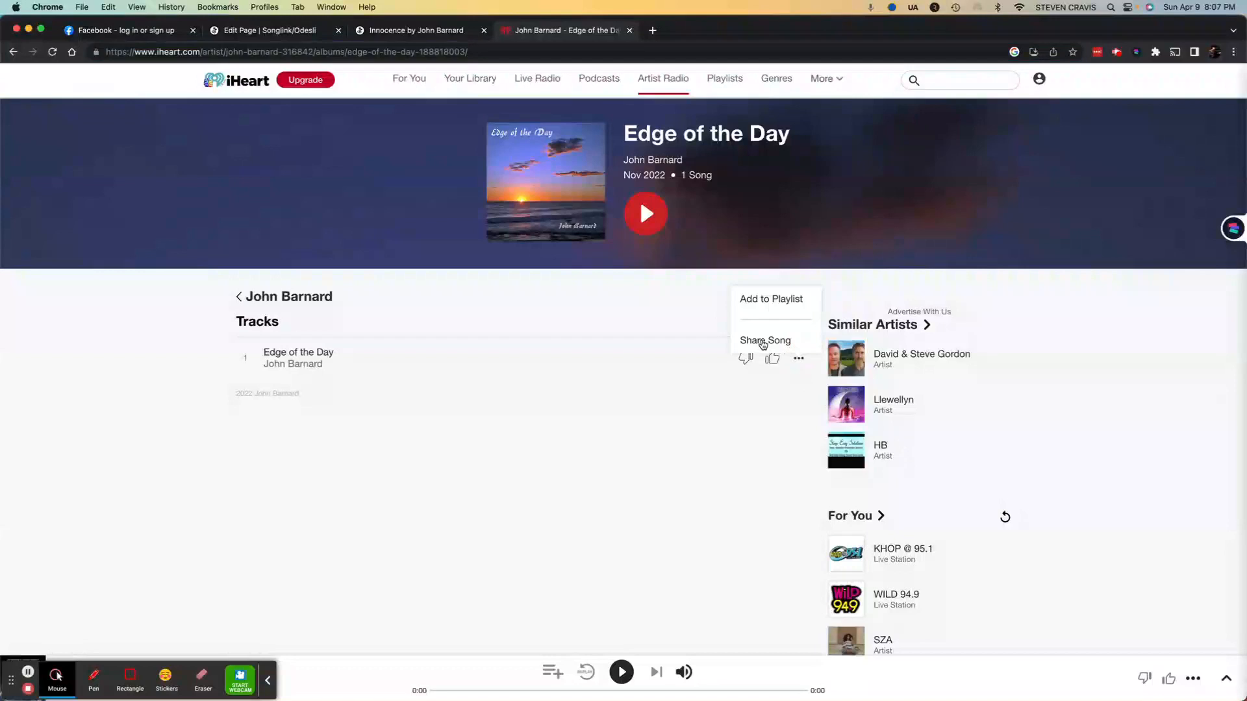
{"action": "left_click", "coordinate": [761, 343]}
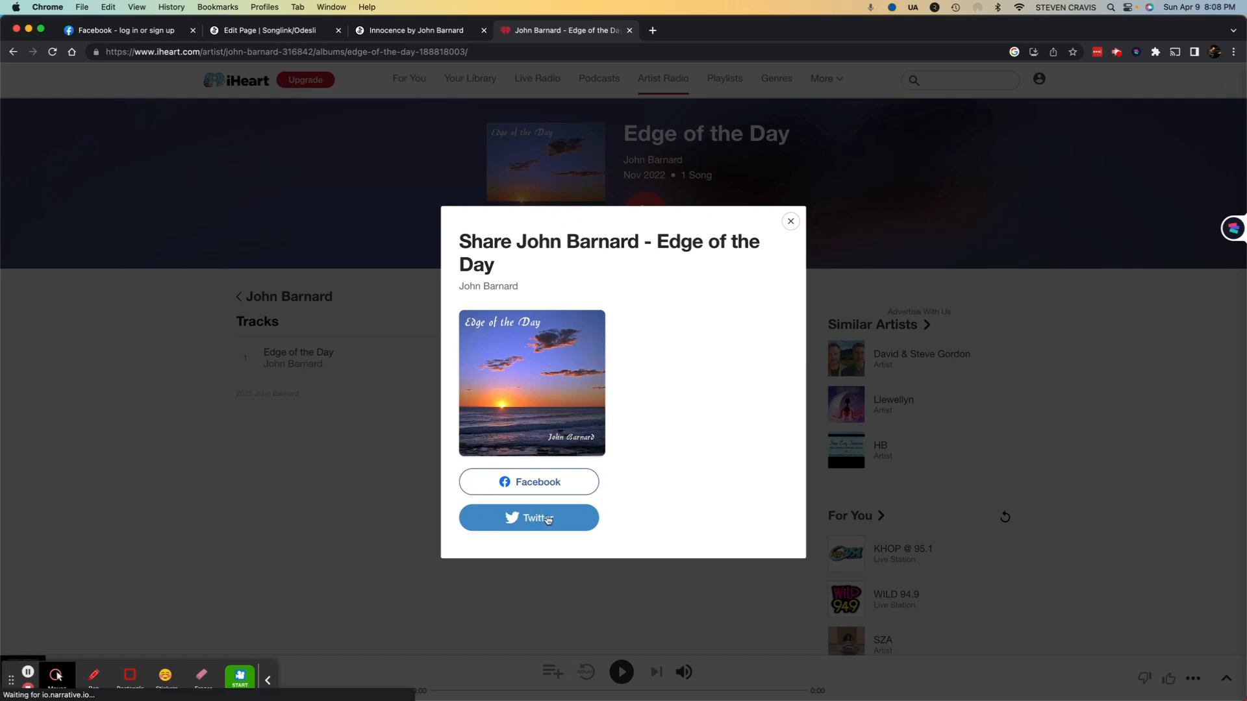
{"action": "left_click", "coordinate": [532, 520]}
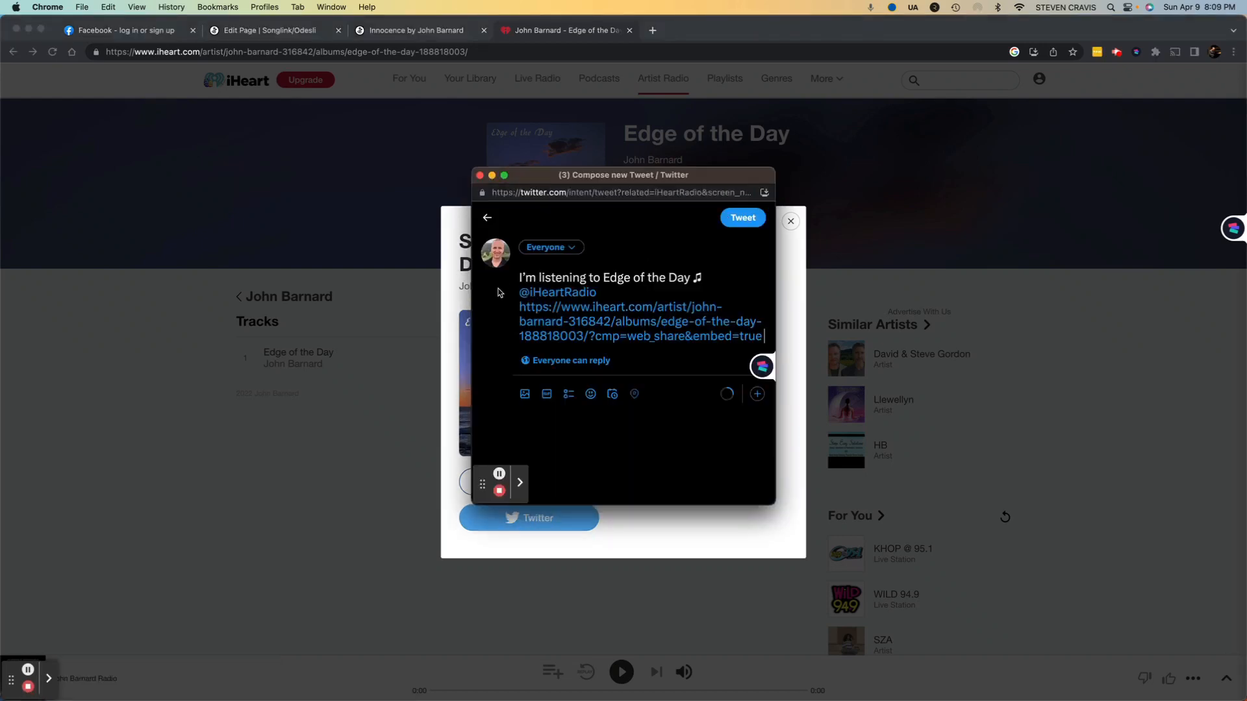
Copy the full iHeart link for Edge of the Day, including its web_share parameters, from the tweet draft
{"action": "left_click_drag", "start_coordinate": [519, 305], "coordinate": [723, 321]}
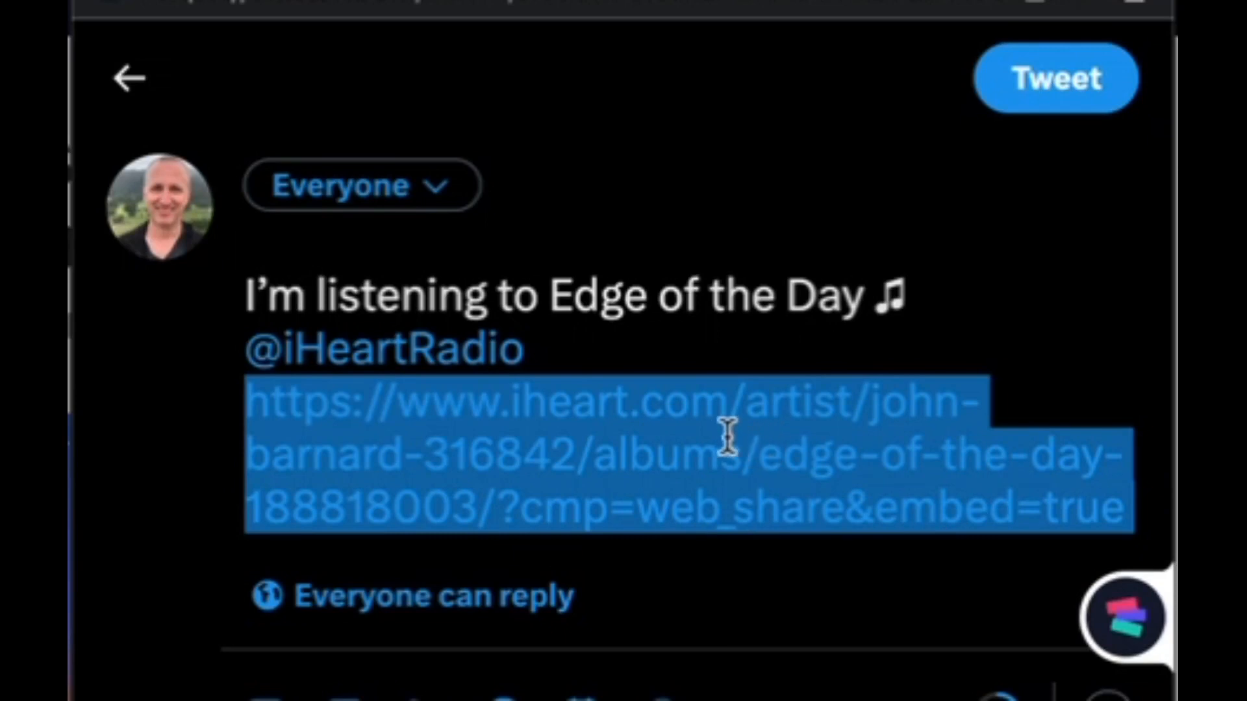
{"action": "right_click", "coordinate": [693, 434]}
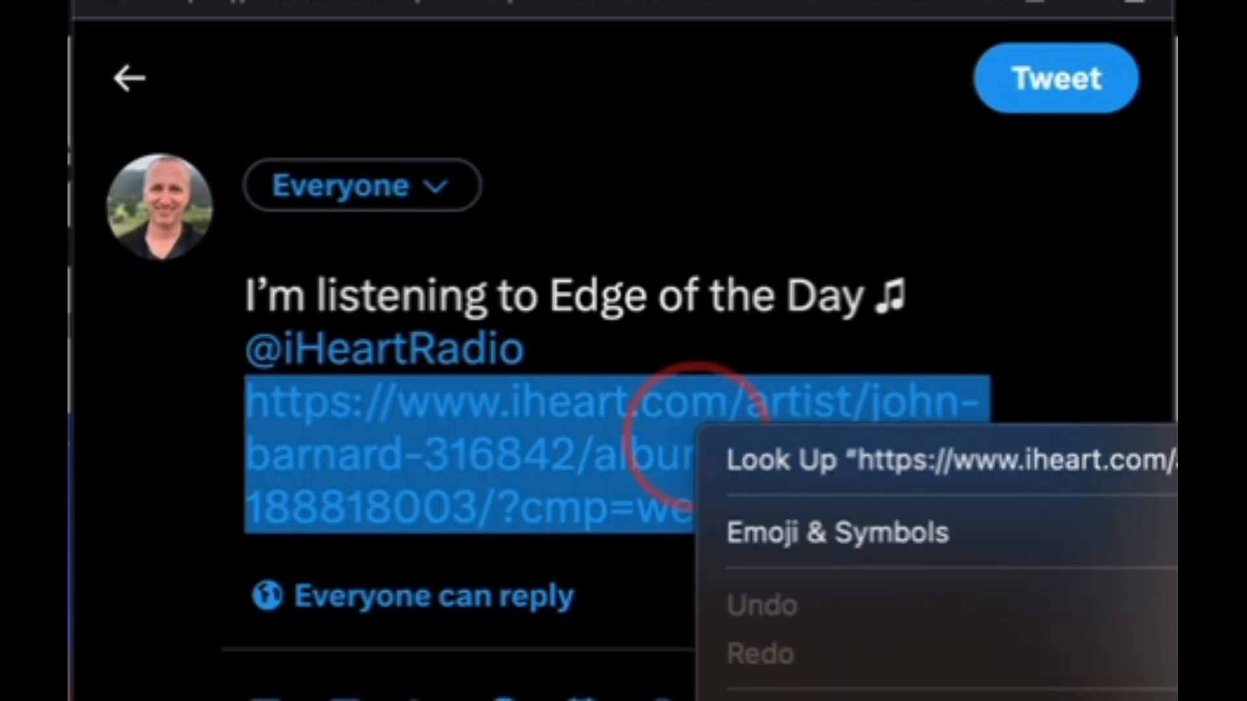
{"action": "left_click", "coordinate": [296, 165]}
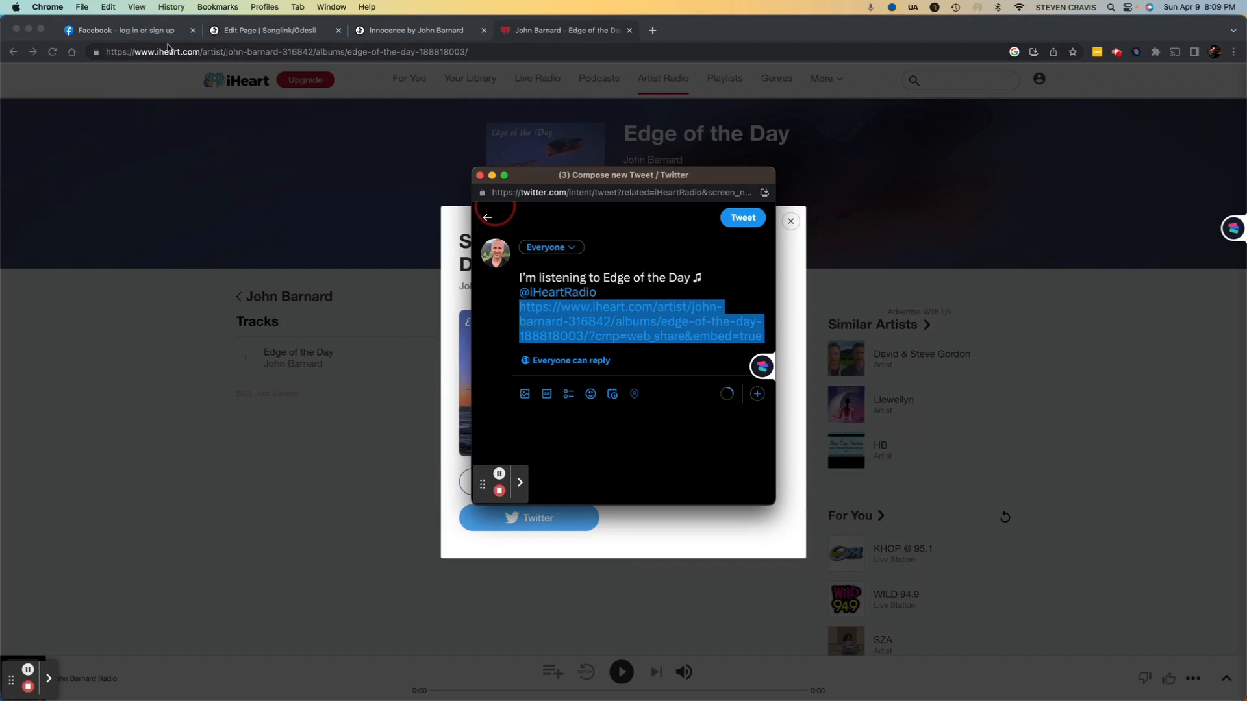
{"action": "right_click", "coordinate": [651, 310]}
{"action": "left_click", "coordinate": [676, 410]}
Return to the Edge of the Day edit page in Odesli and add a new blank link at the end of the Listen section
{"action": "left_click", "coordinate": [435, 30]}
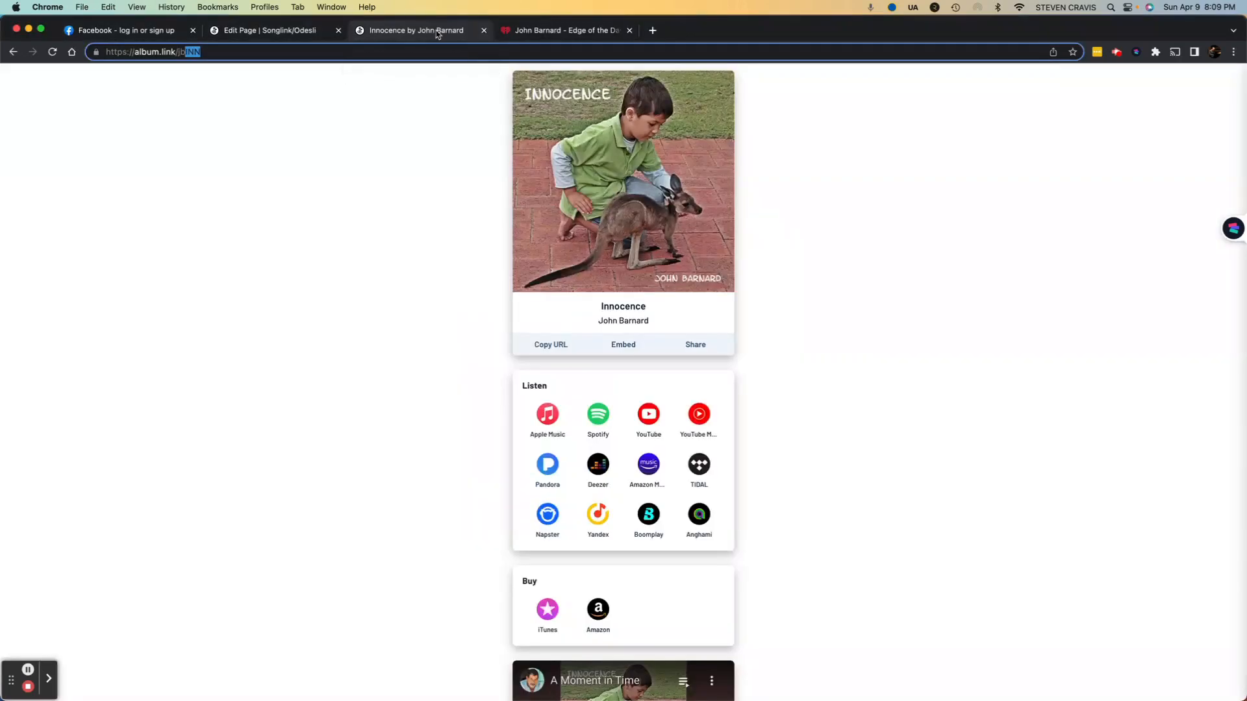
{"action": "left_click", "coordinate": [235, 33]}
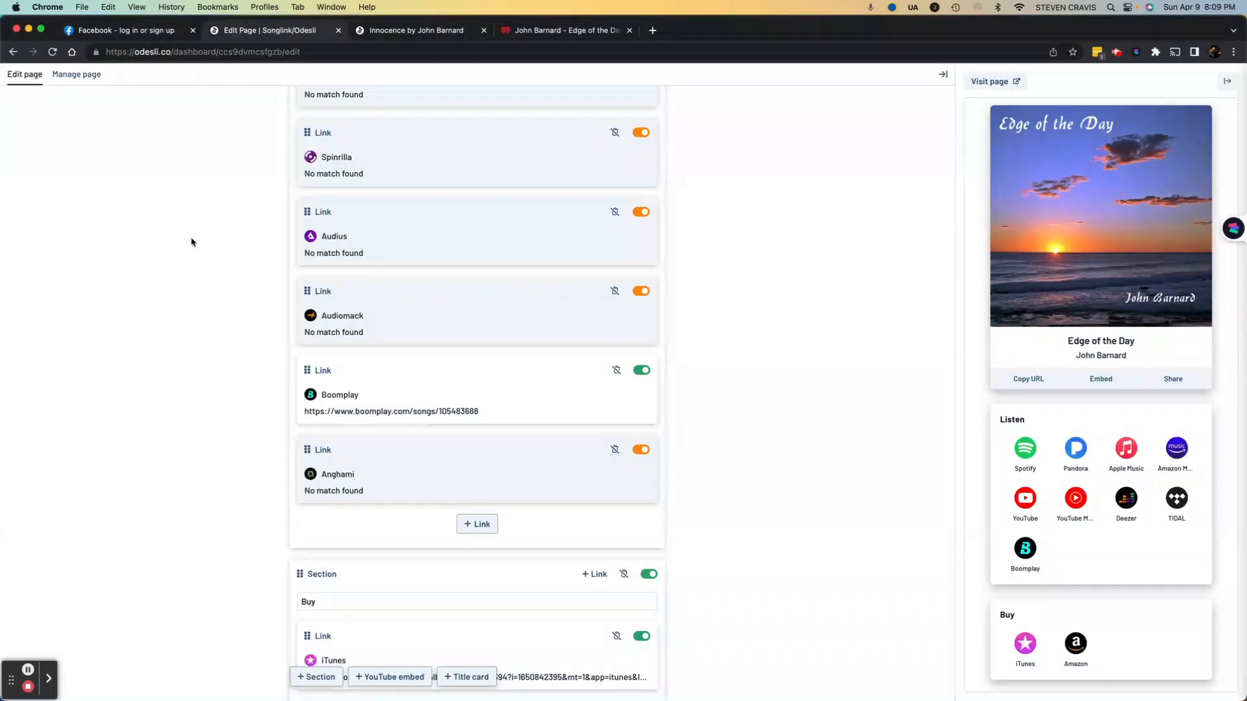
{"action": "scroll", "coordinate": [192, 242], "scroll_direction": "up", "scroll_amount": 20}
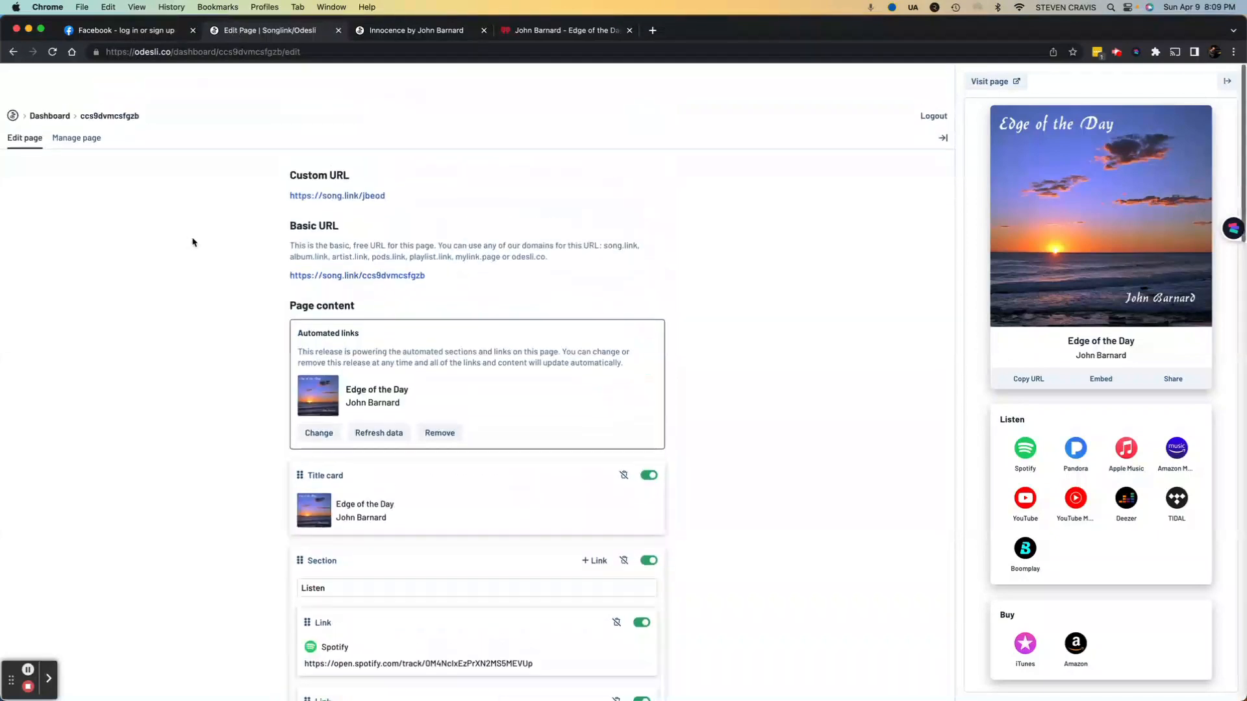
{"action": "scroll", "coordinate": [691, 329], "scroll_direction": "down", "scroll_amount": 2}
{"action": "scroll", "coordinate": [691, 329], "scroll_direction": "up", "scroll_amount": 2}
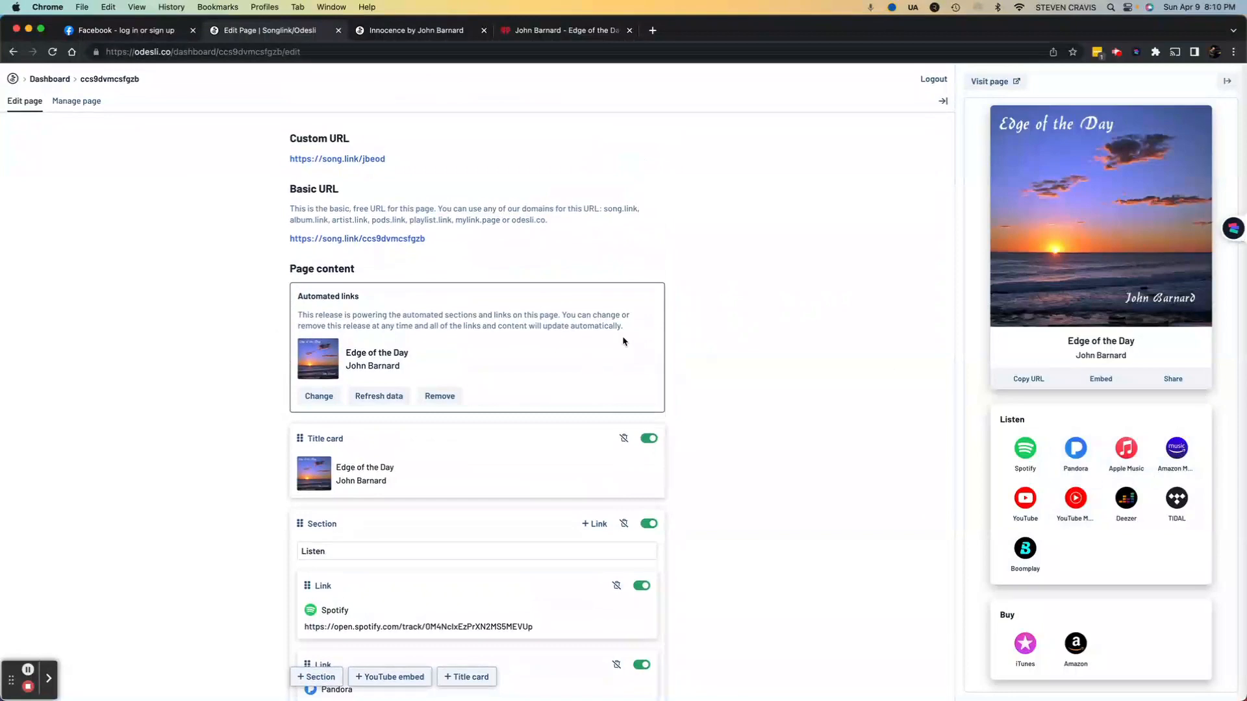
{"action": "scroll", "coordinate": [779, 342], "scroll_direction": "down", "scroll_amount": 10}
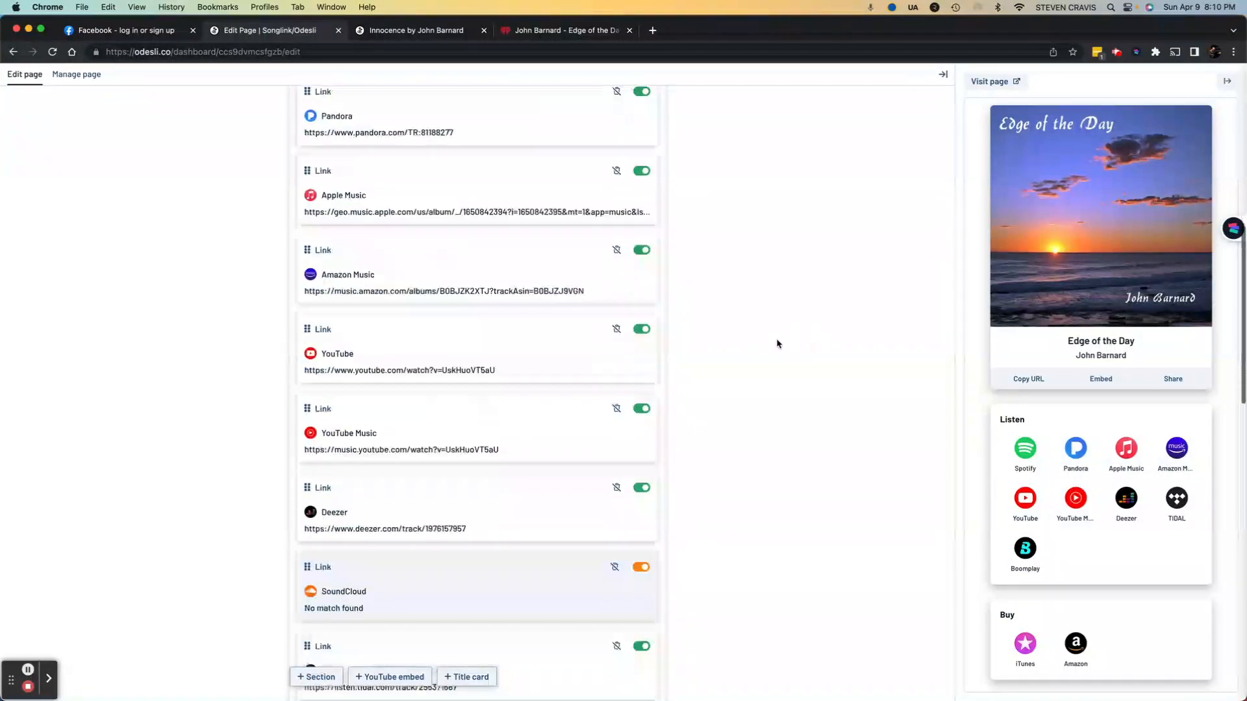
{"action": "scroll", "coordinate": [777, 343], "scroll_direction": "down", "scroll_amount": 10}
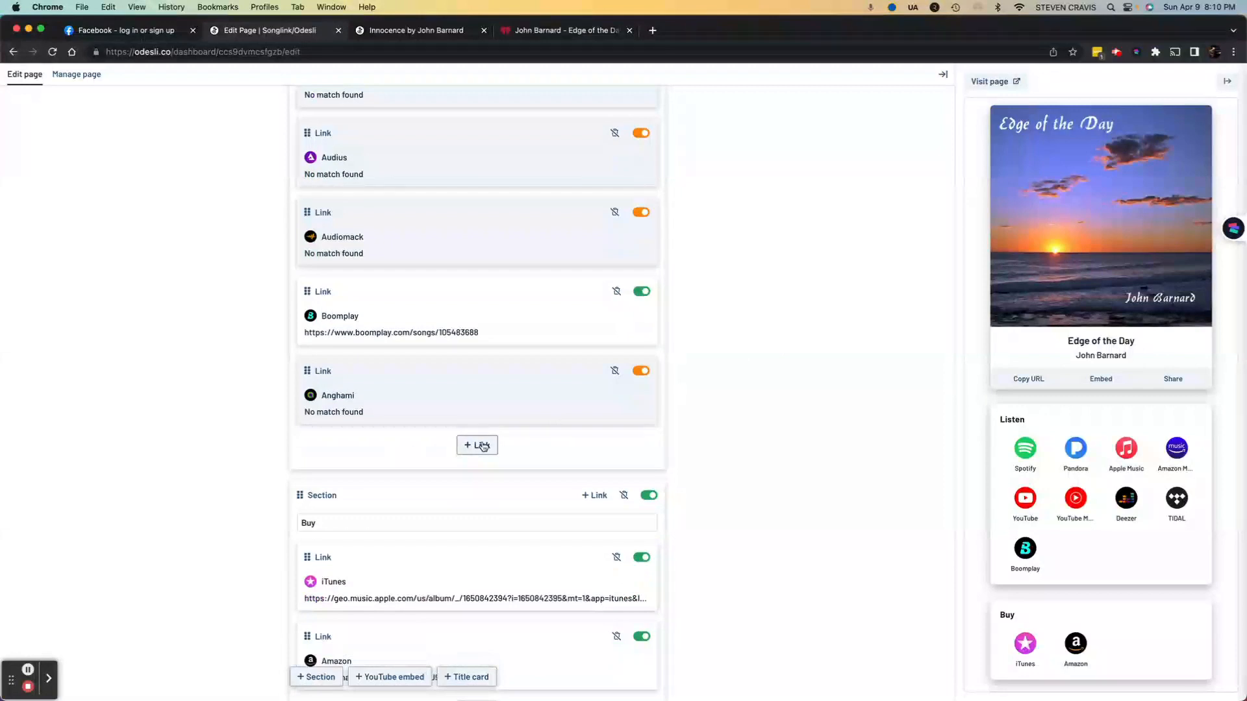
{"action": "scroll", "coordinate": [483, 445], "scroll_direction": "up", "scroll_amount": 5}
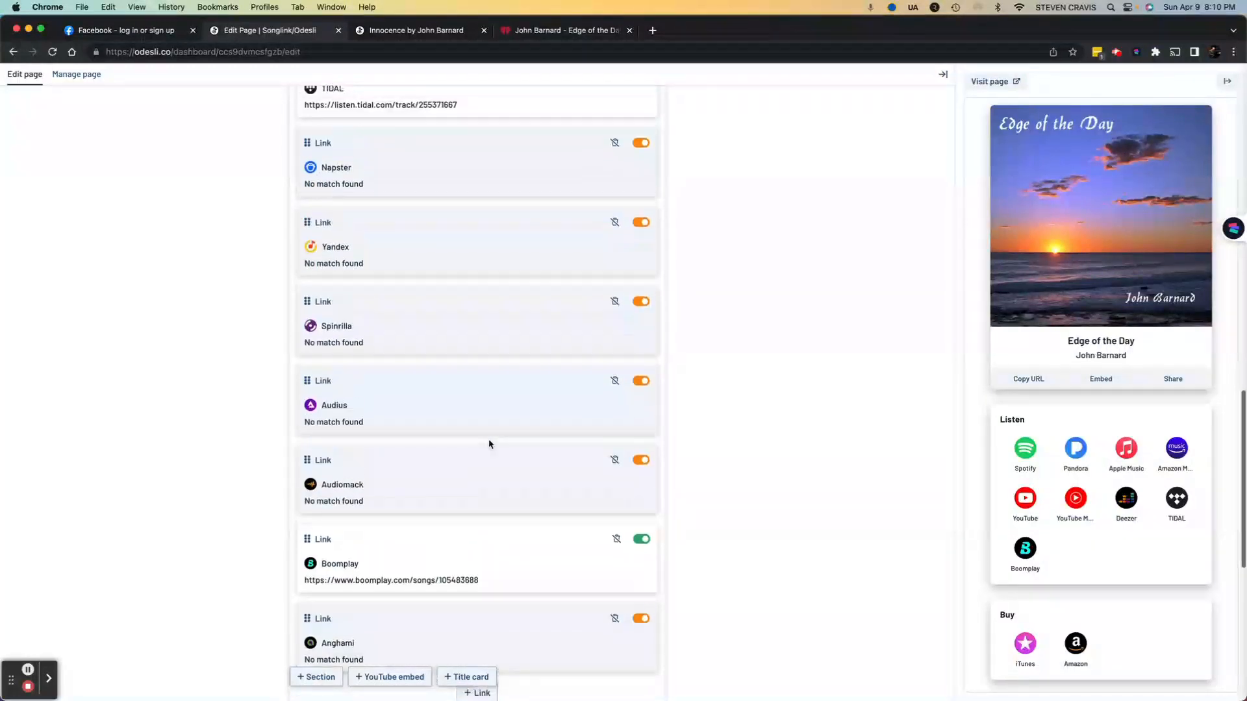
{"action": "scroll", "coordinate": [489, 444], "scroll_direction": "up", "scroll_amount": 6}
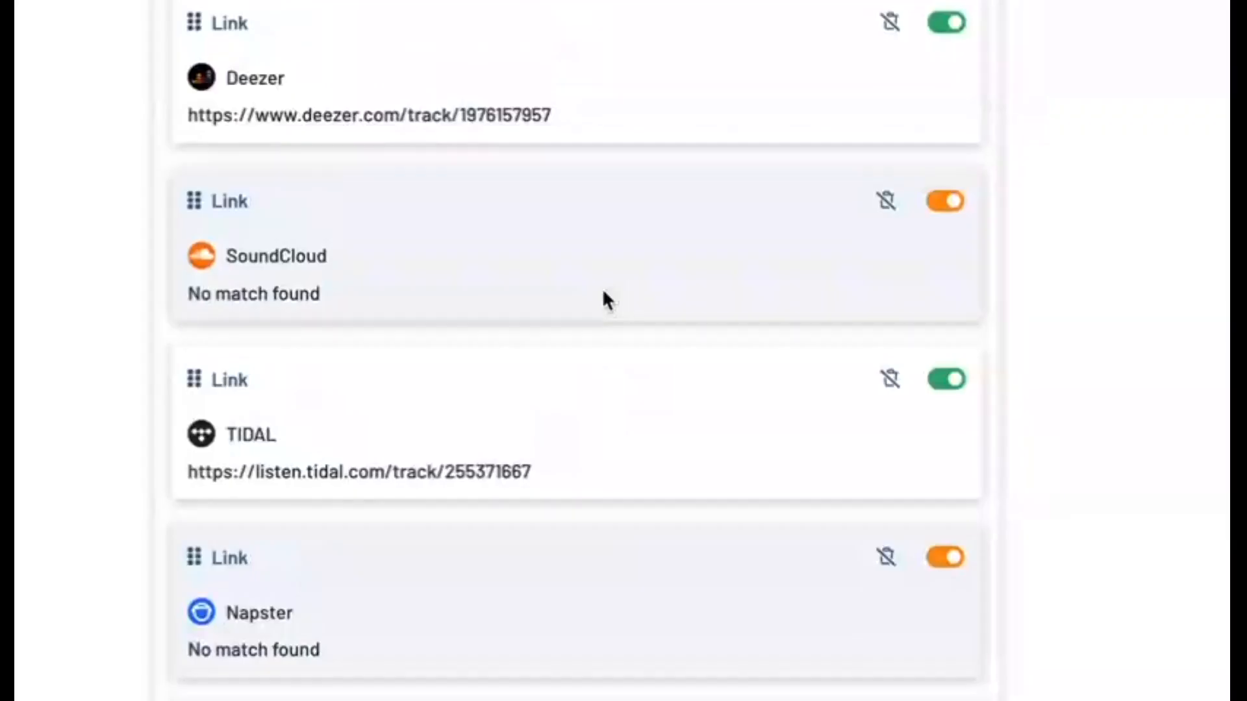
{"action": "scroll", "coordinate": [604, 295], "scroll_direction": "up", "scroll_amount": 3}
{"action": "scroll", "coordinate": [604, 292], "scroll_direction": "down", "scroll_amount": 20}
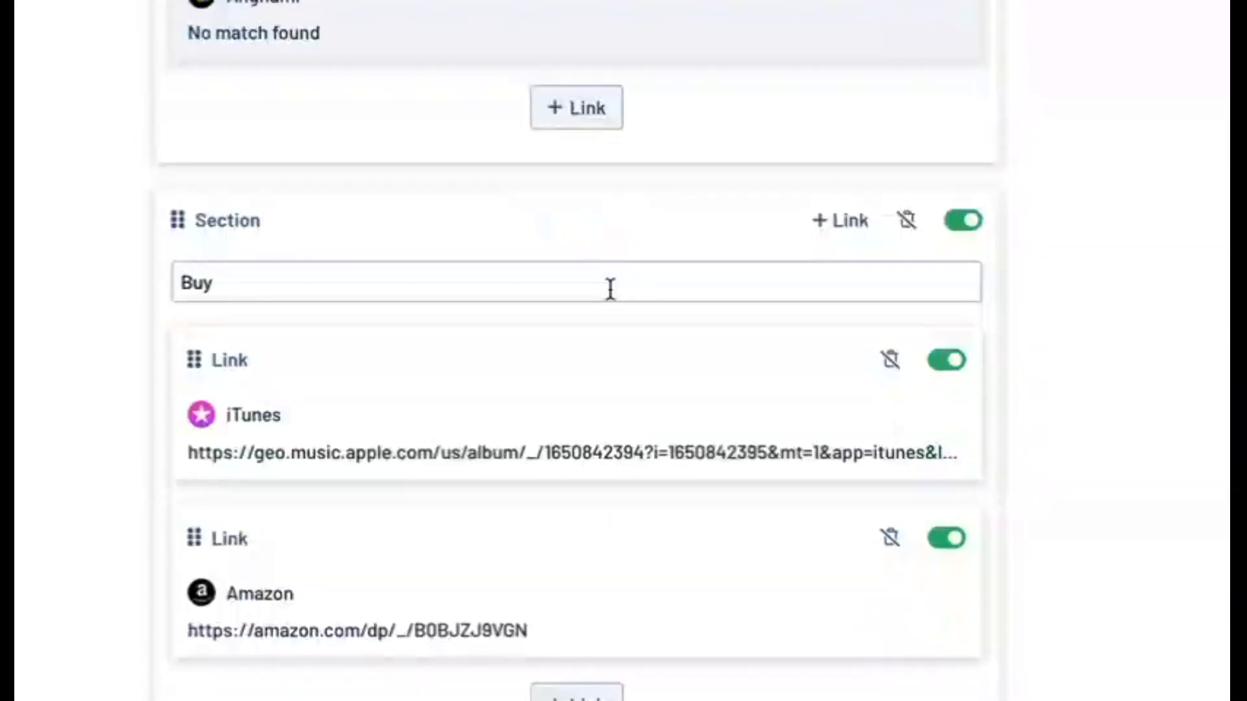
{"action": "left_click", "coordinate": [571, 106]}
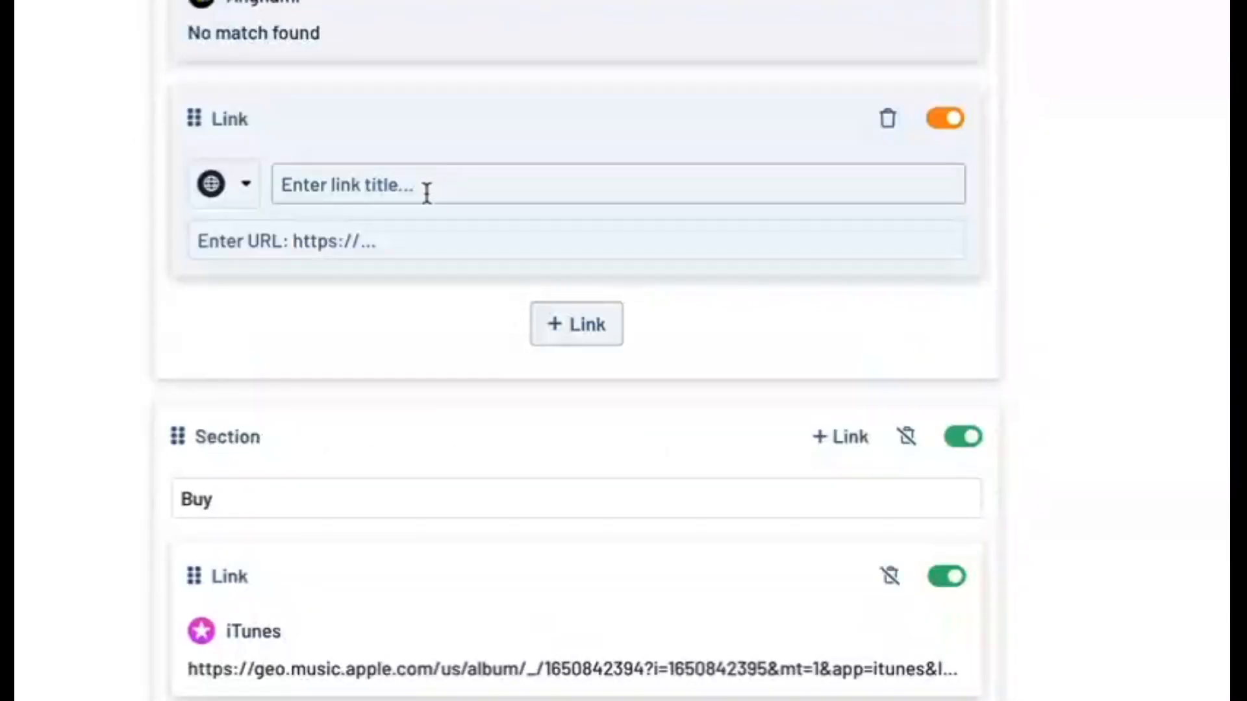
Paste the copied iHeart URL into the new link's title and set its icon to iHeartRadio
{"action": "left_click", "coordinate": [324, 182]}
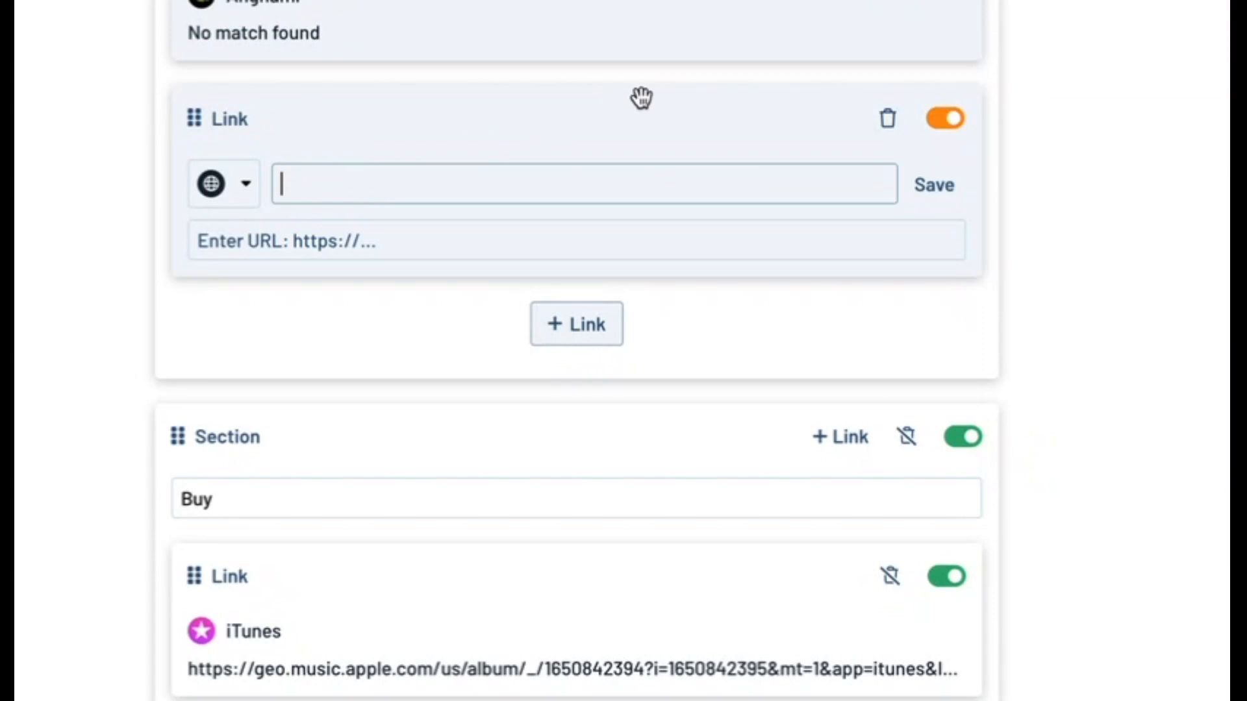
{"action": "key", "text": "ctrl+v"}
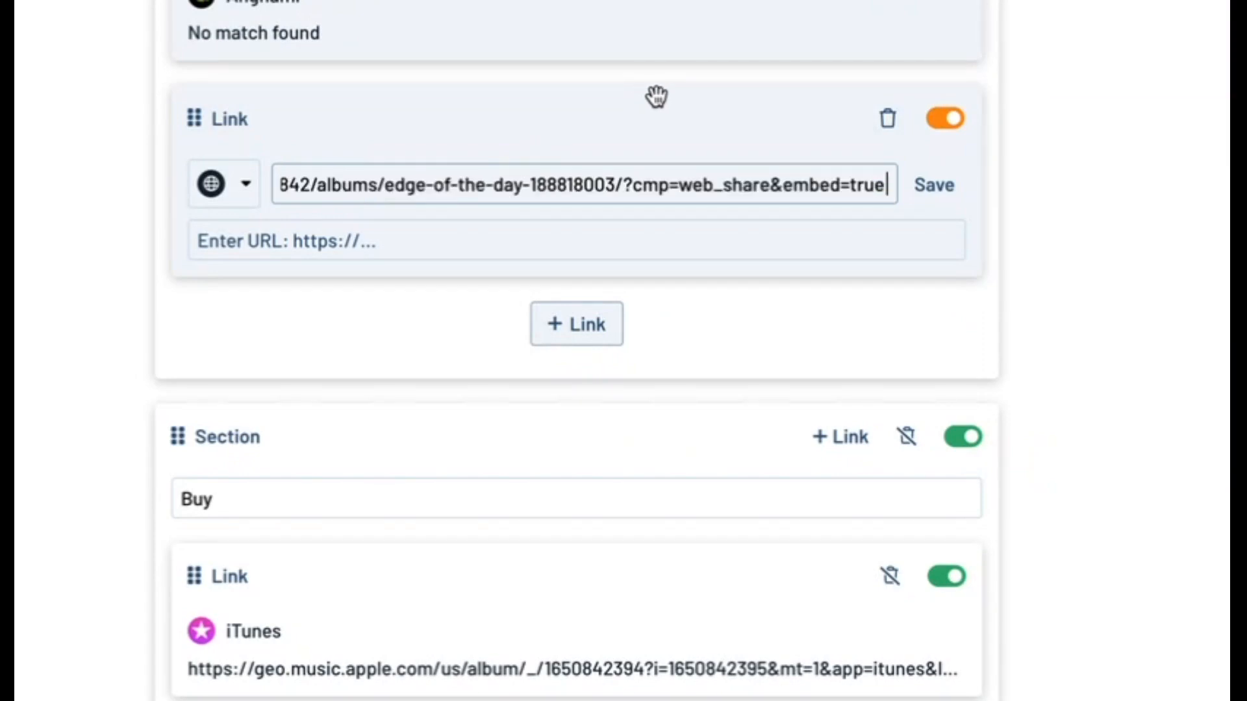
{"action": "left_click", "coordinate": [240, 184]}
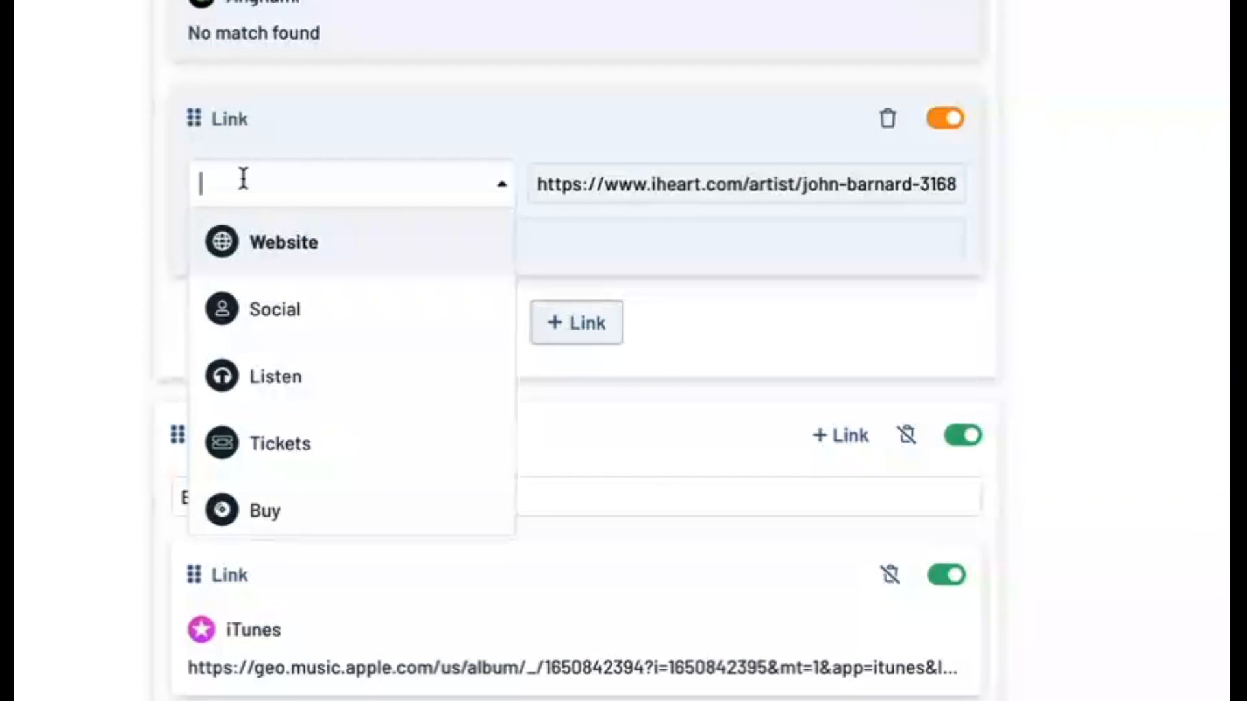
{"action": "type", "text": "iheart"}
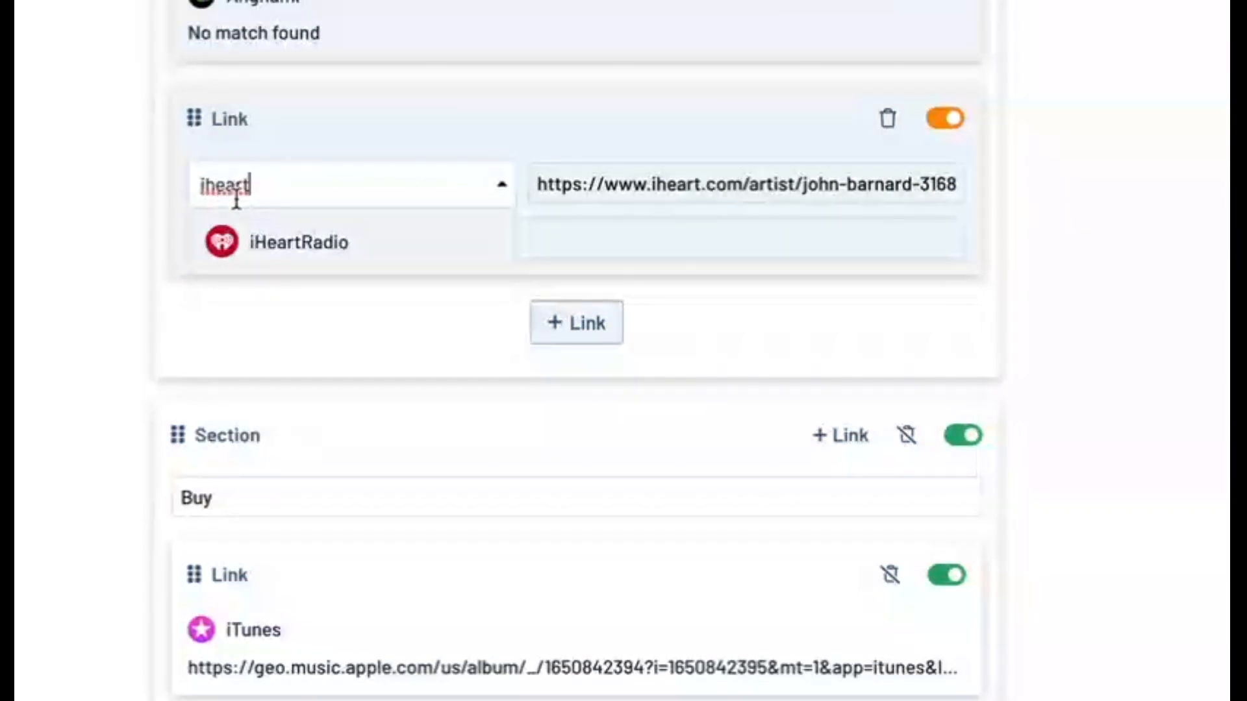
{"action": "left_click", "coordinate": [290, 247]}
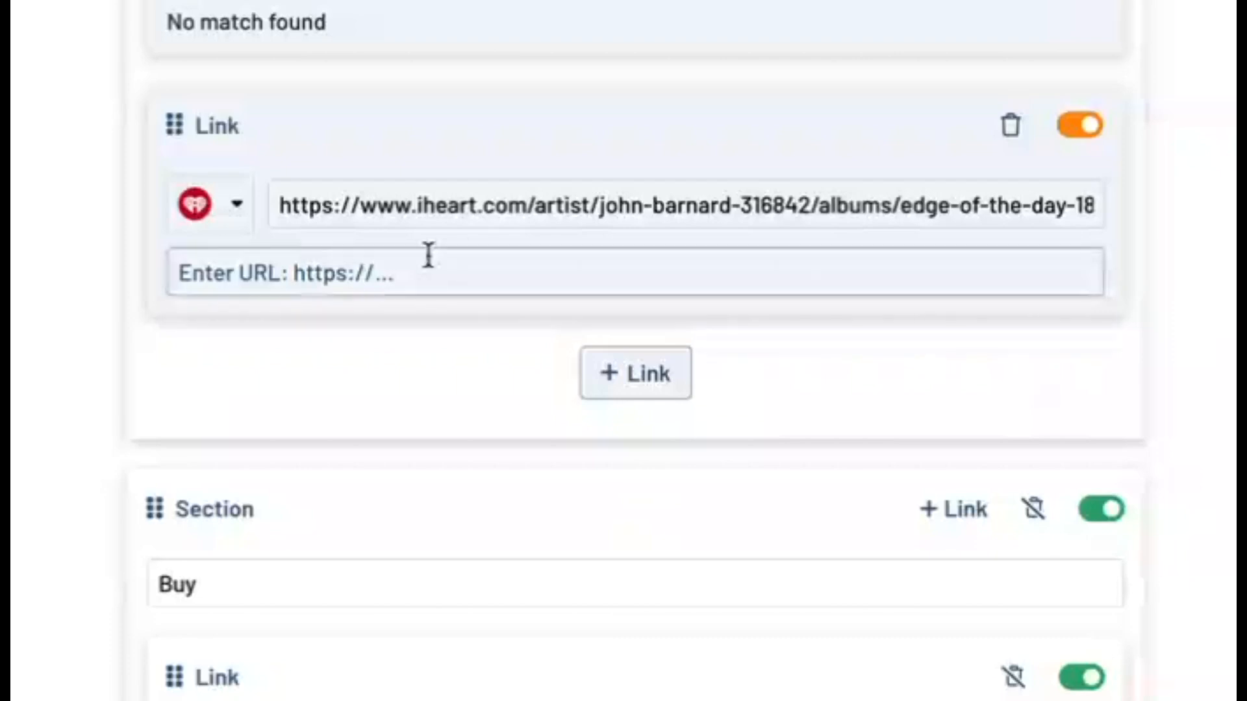
Paste the copied iHeart URL as the new link's address and replace its title with "iHeart"
{"action": "left_click", "coordinate": [298, 273]}
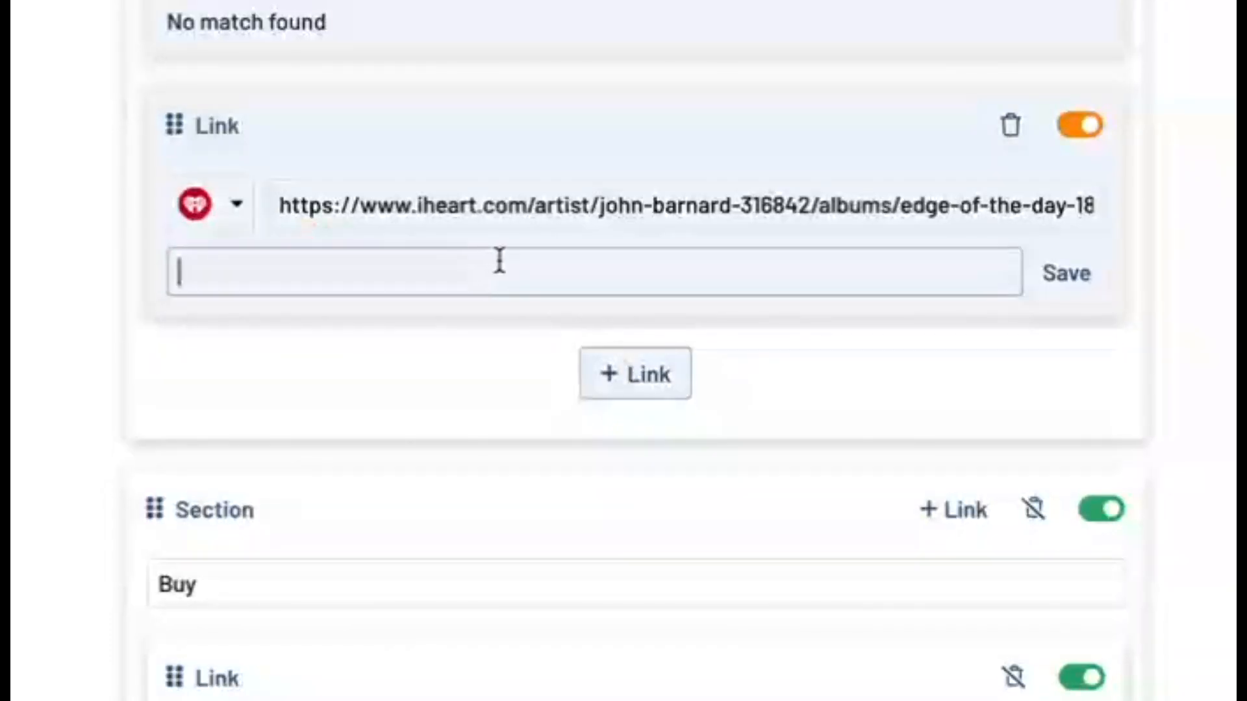
{"action": "key", "text": "ctrl+v"}
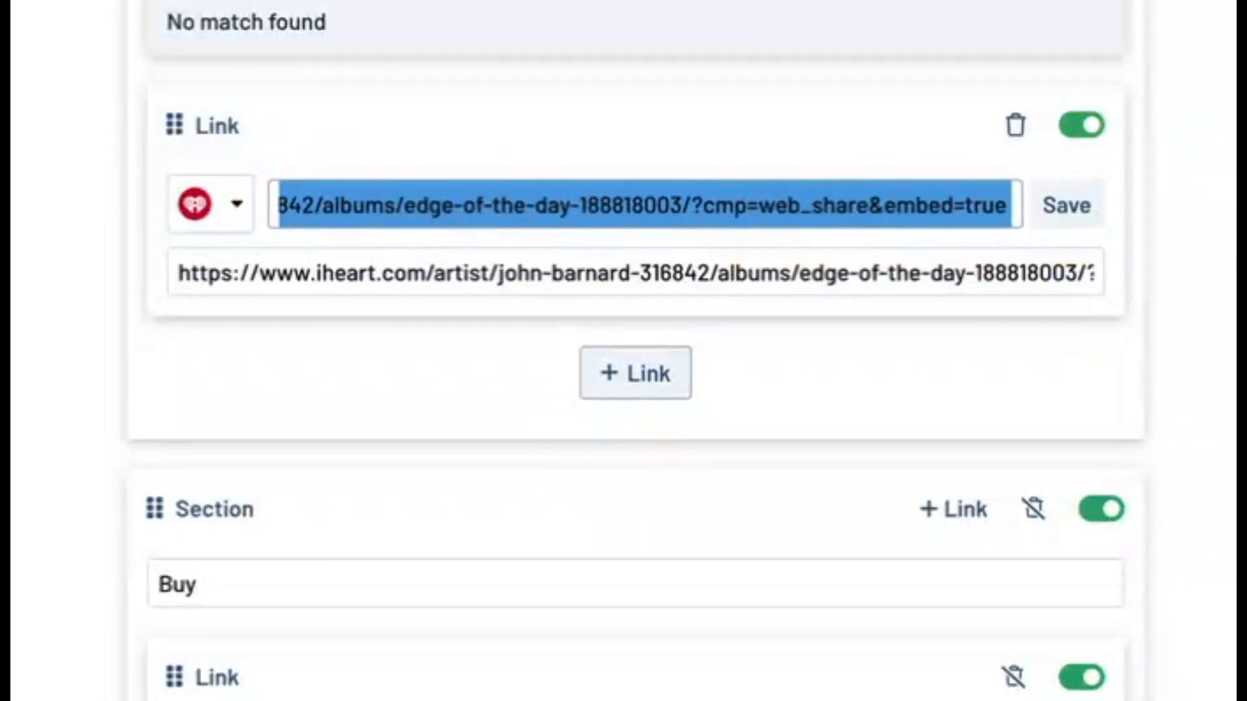
{"action": "key", "text": "BackSpace"}
{"action": "type", "text": "iHeart"}
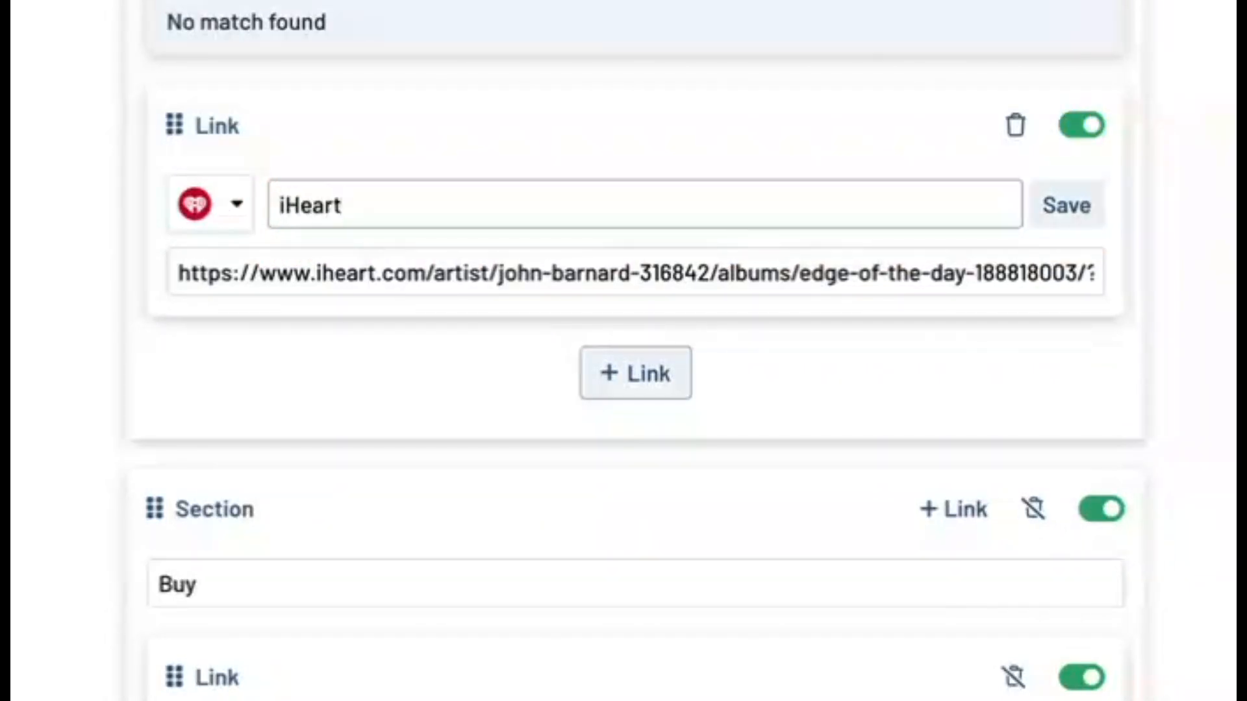
Review the iHeart link's title and full URL in the Listen section and save the link
{"action": "scroll", "coordinate": [635, 350], "scroll_direction": "down", "scroll_amount": 1}
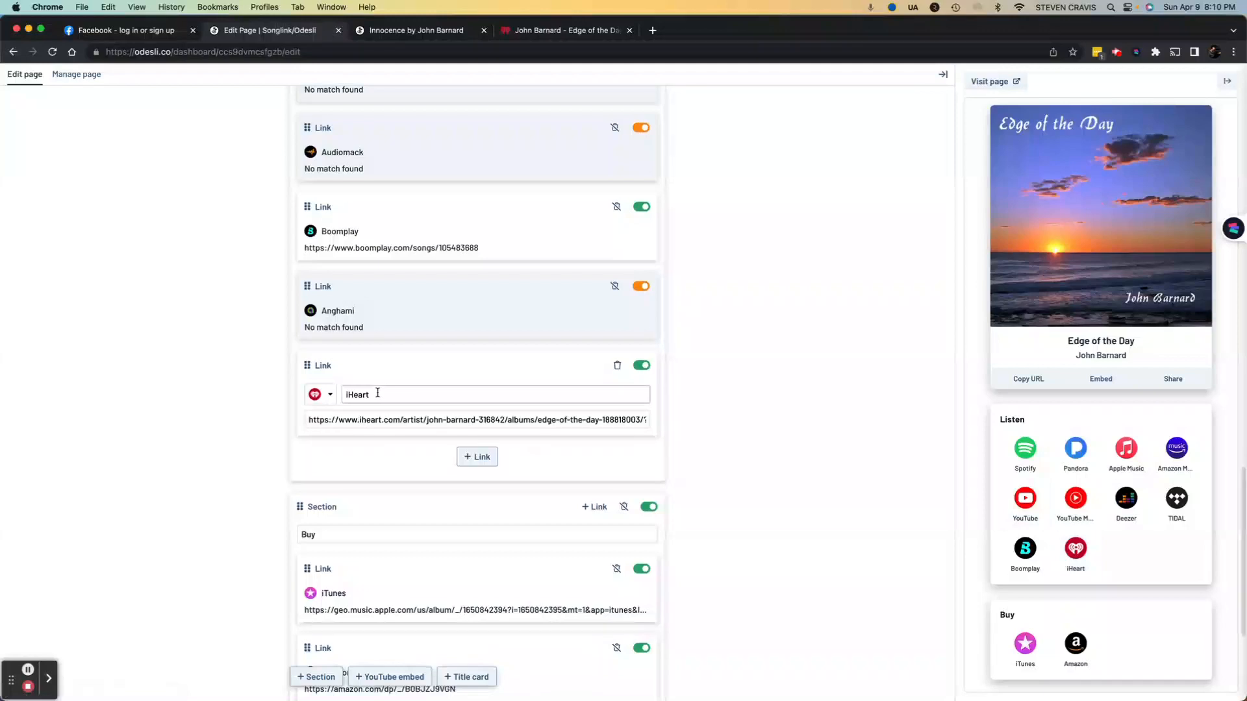
{"action": "left_click", "coordinate": [370, 397]}
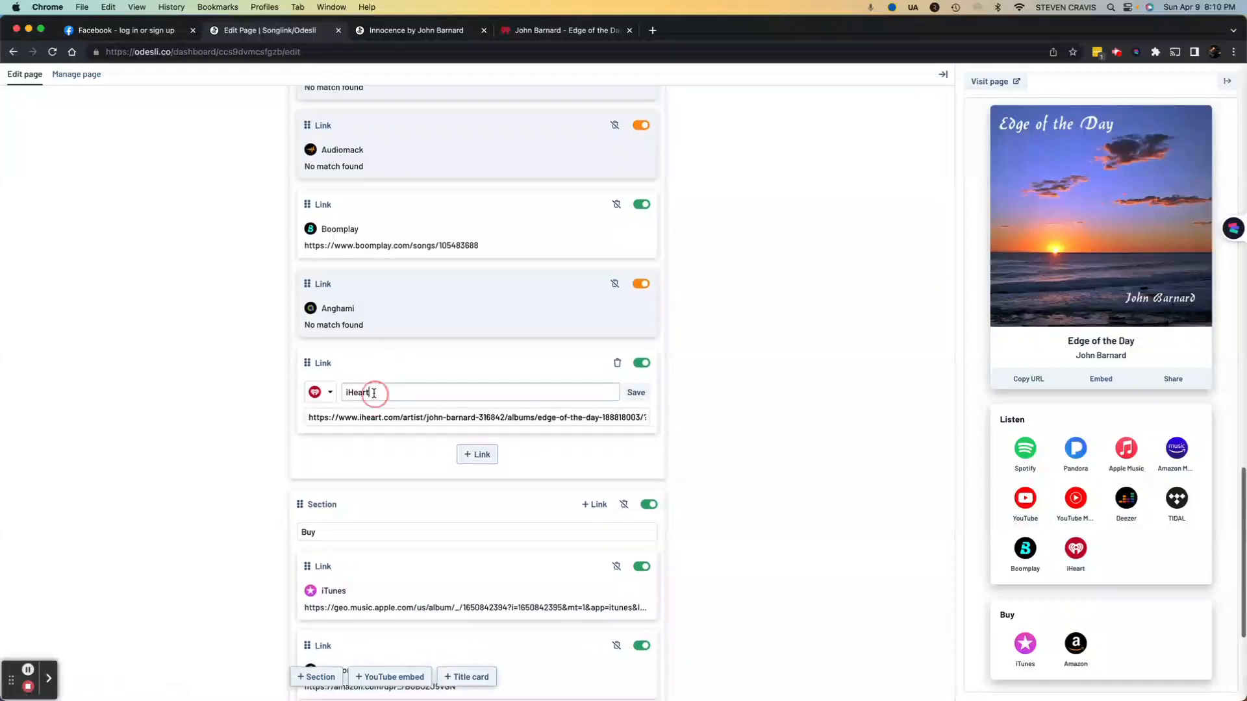
{"action": "left_click_drag", "start_coordinate": [397, 400], "coordinate": [342, 399]}
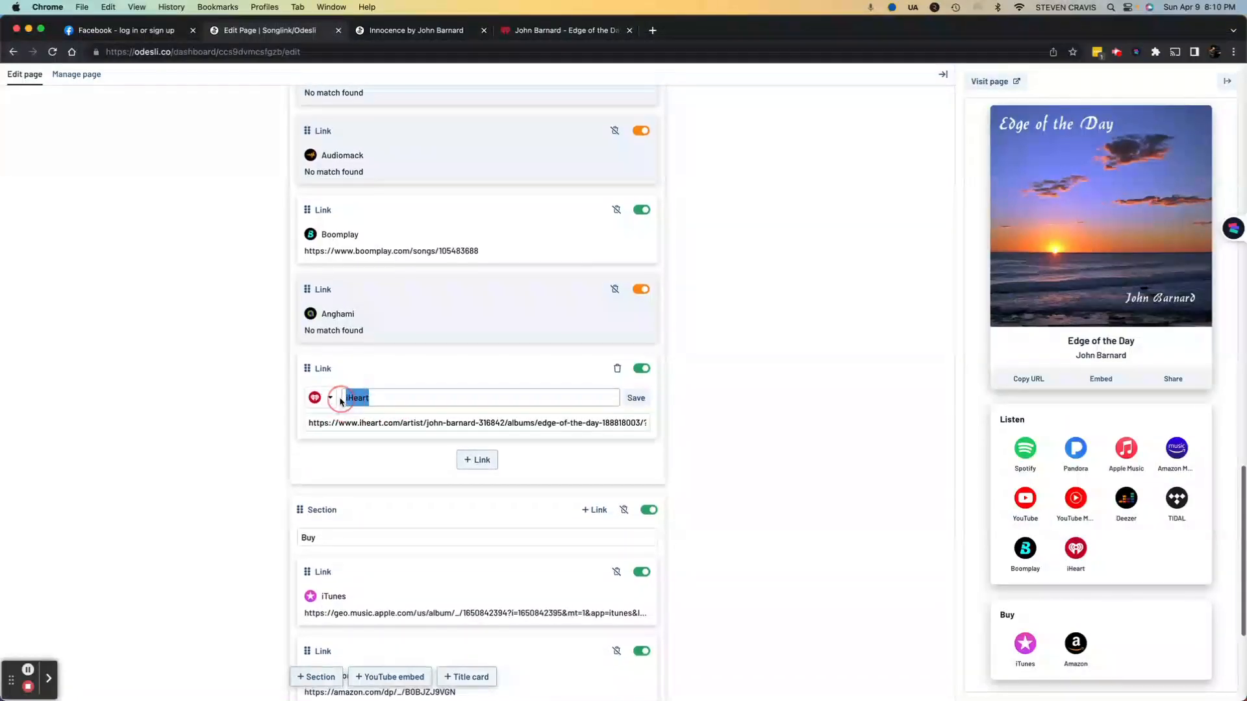
{"action": "left_click", "coordinate": [373, 399]}
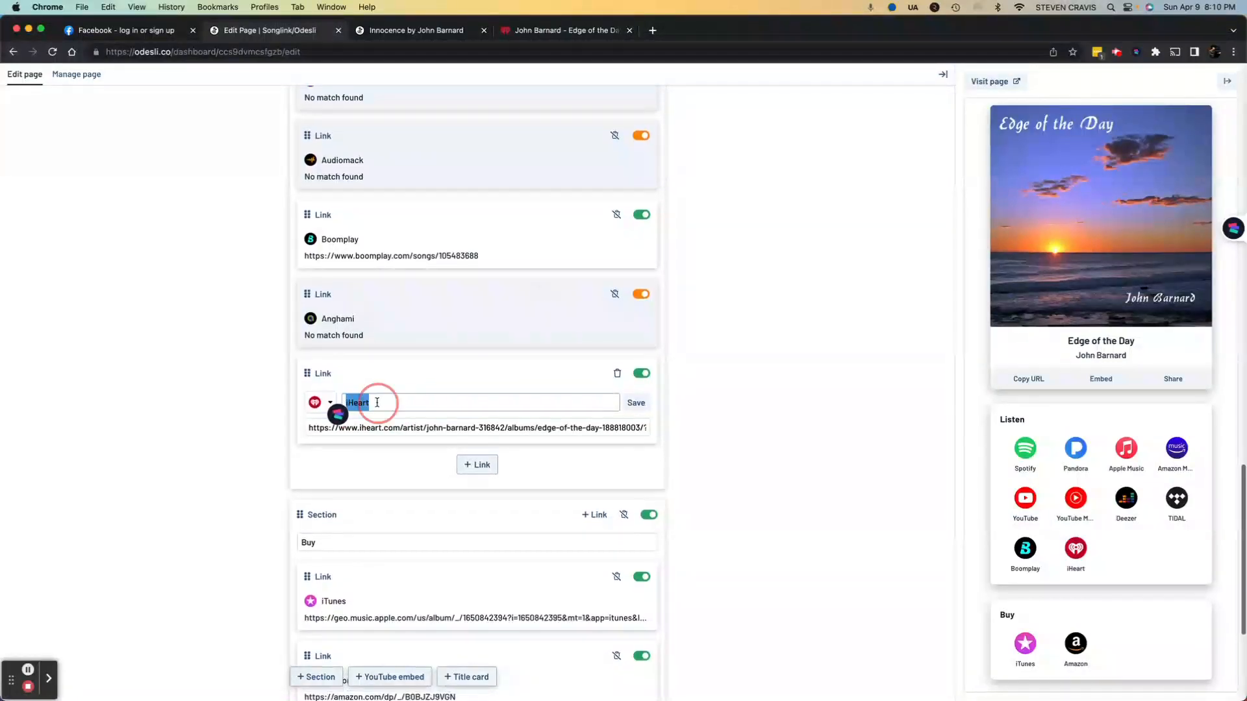
{"action": "scroll", "coordinate": [373, 419], "scroll_direction": "up", "scroll_amount": 7}
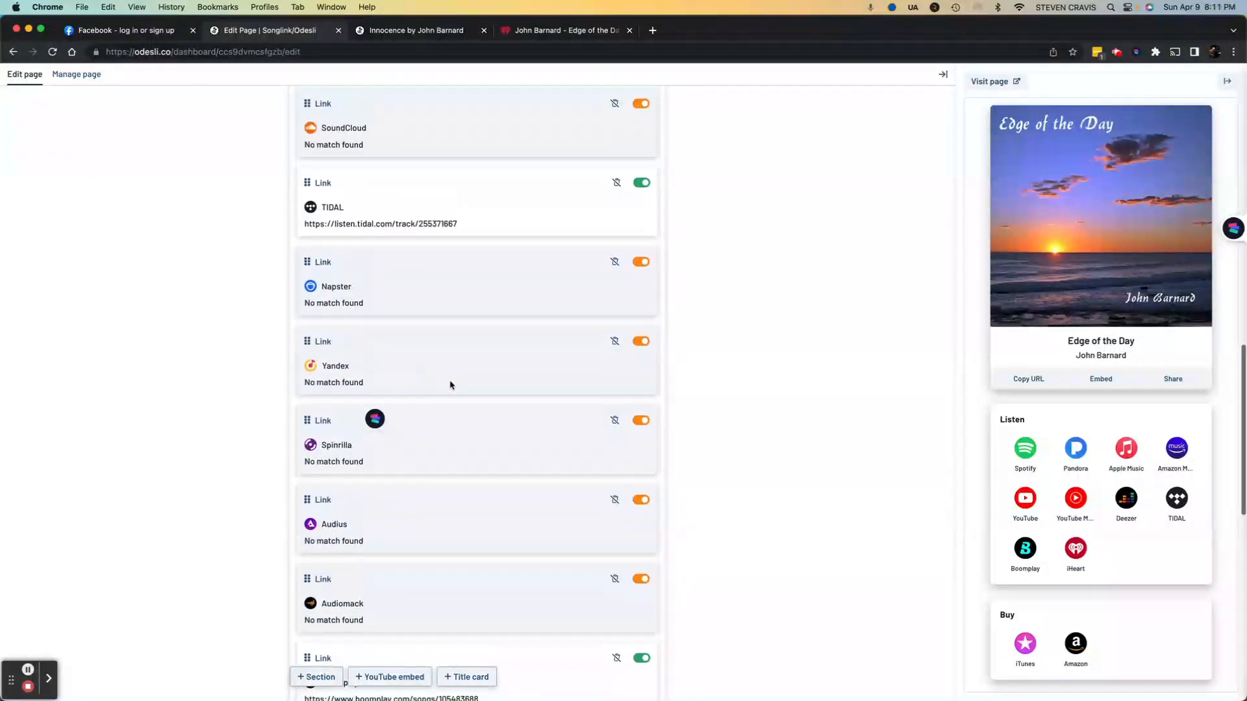
{"action": "scroll", "coordinate": [450, 383], "scroll_direction": "down", "scroll_amount": 4}
{"action": "scroll", "coordinate": [418, 421], "scroll_direction": "down", "scroll_amount": 2}
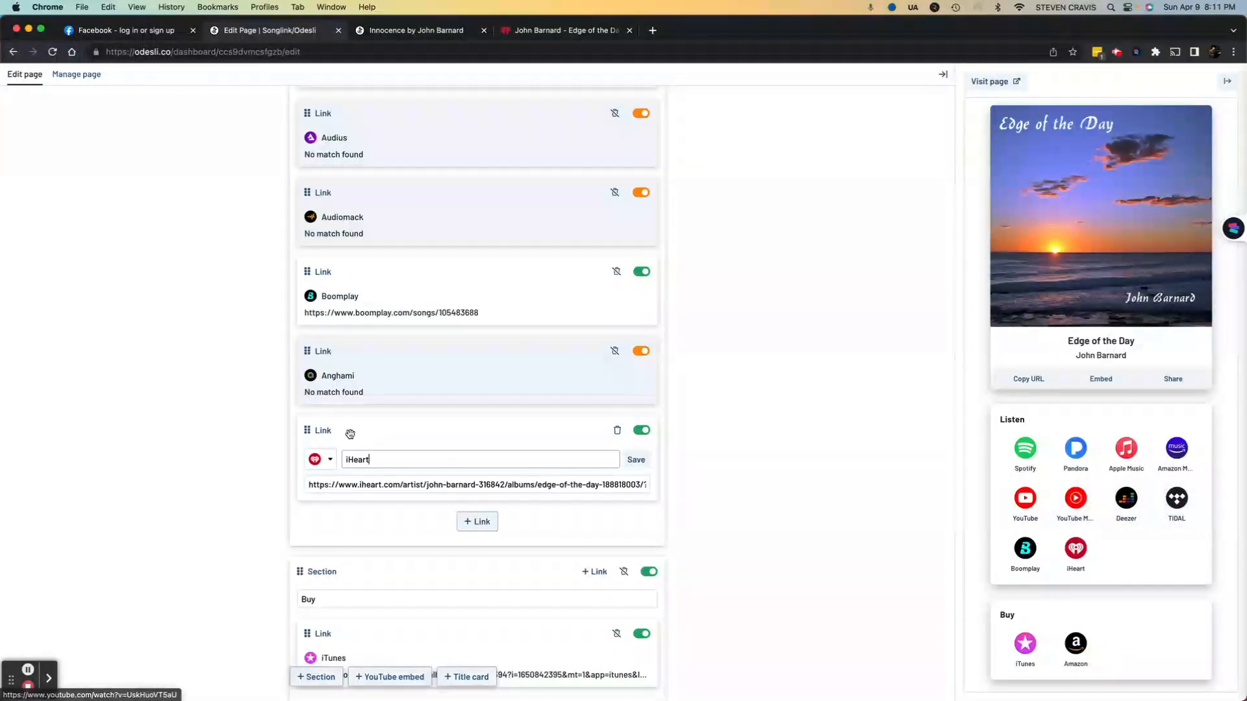
{"action": "left_click", "coordinate": [379, 461]}
{"action": "left_click_drag", "start_coordinate": [308, 484], "coordinate": [718, 484]}
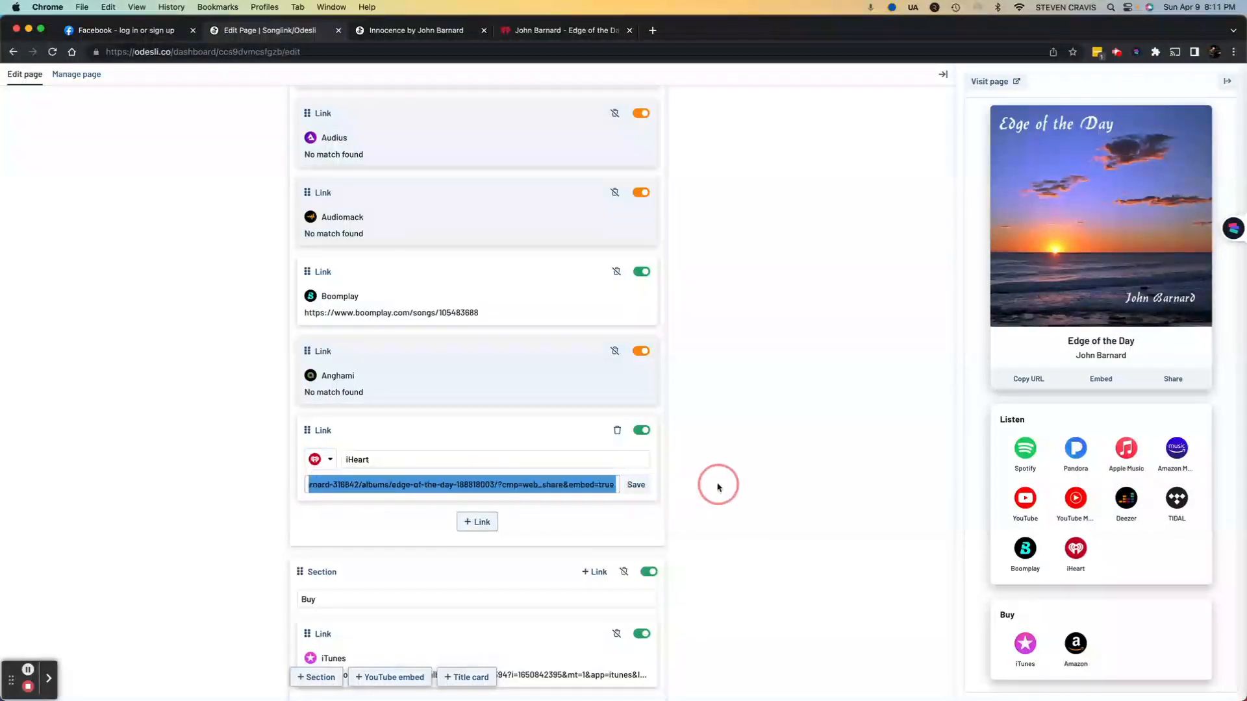
{"action": "left_click", "coordinate": [636, 487]}
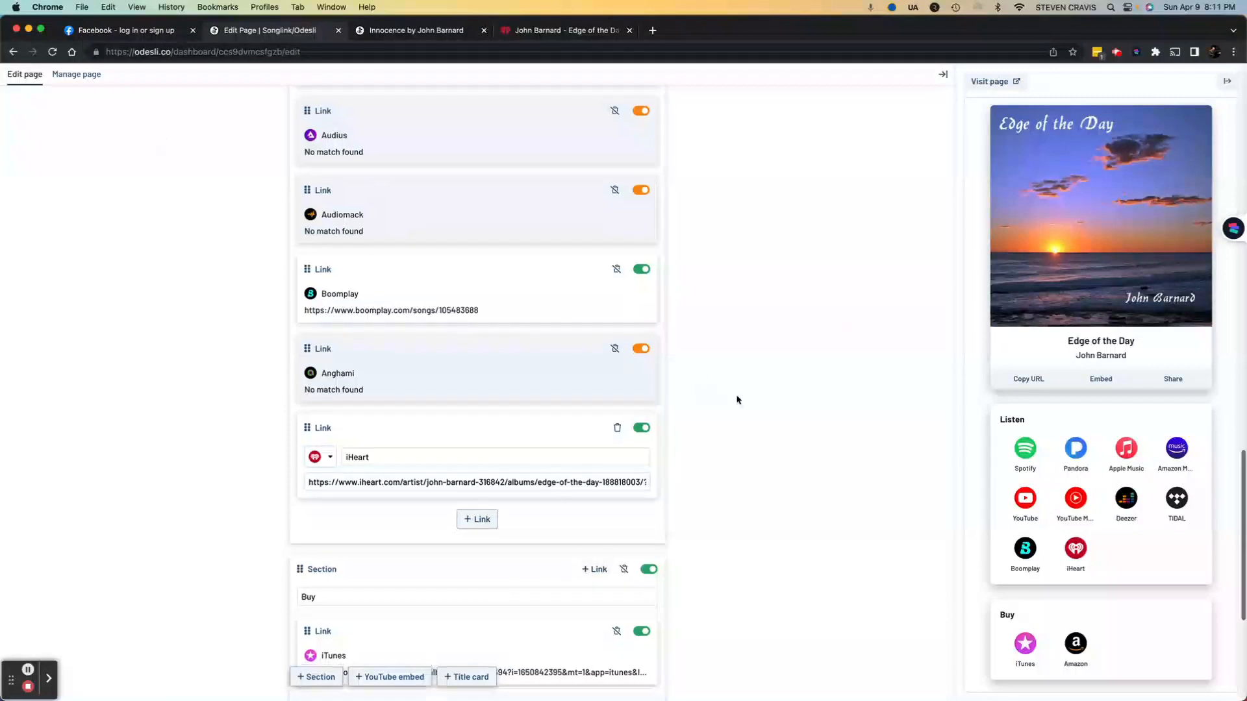
Try hiding the iTunes link in the Buy section, decline replacing it with an editable link, and turn it back on
{"action": "scroll", "coordinate": [720, 397], "scroll_direction": "down", "scroll_amount": 5}
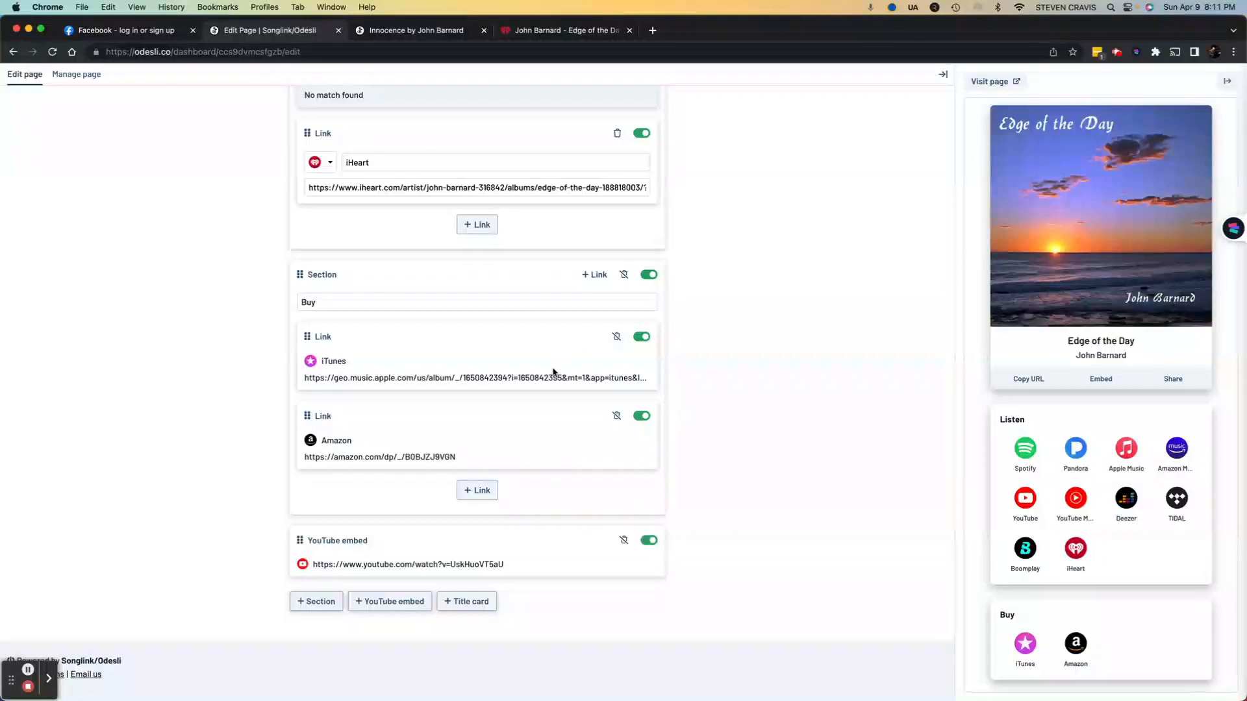
{"action": "left_click", "coordinate": [644, 338]}
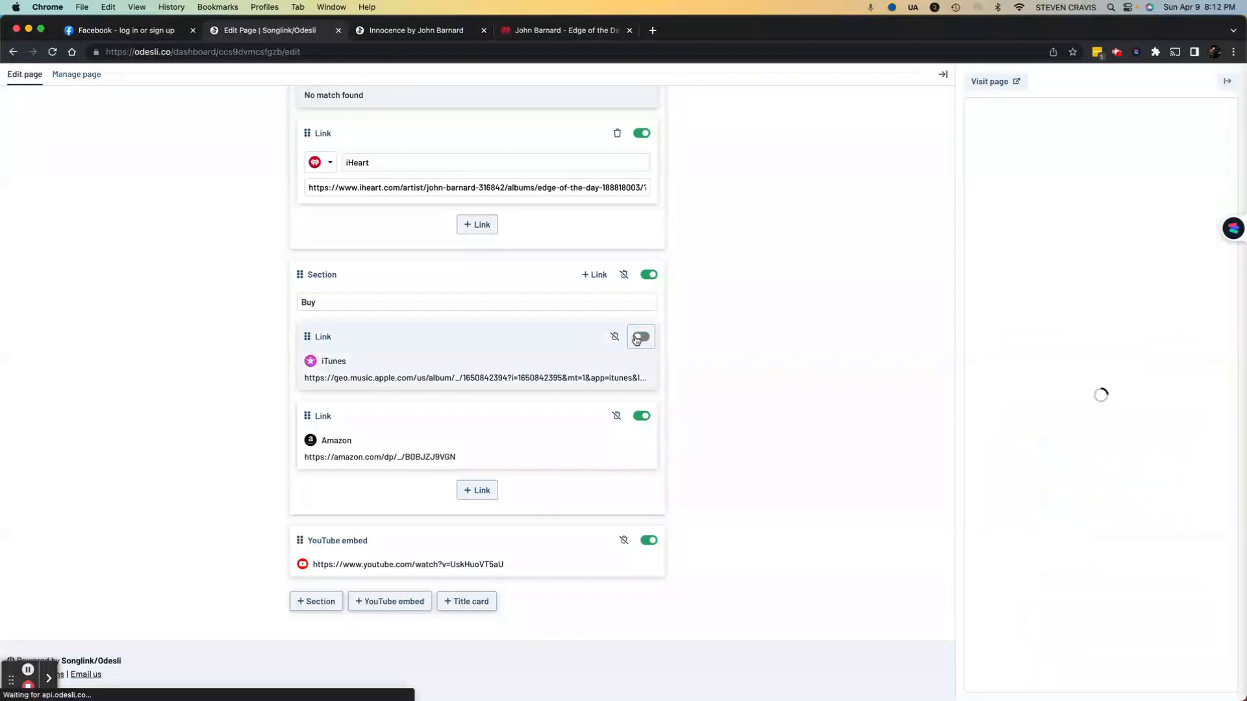
{"action": "left_click", "coordinate": [639, 337]}
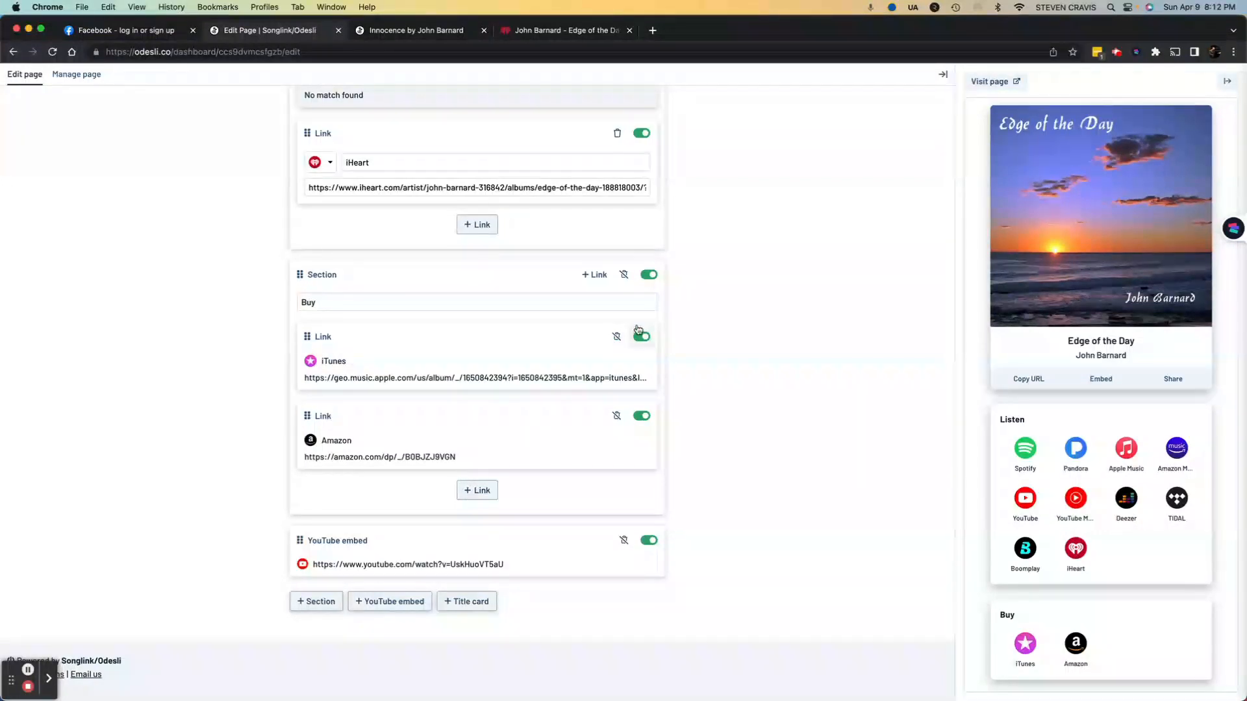
{"action": "left_click", "coordinate": [642, 337]}
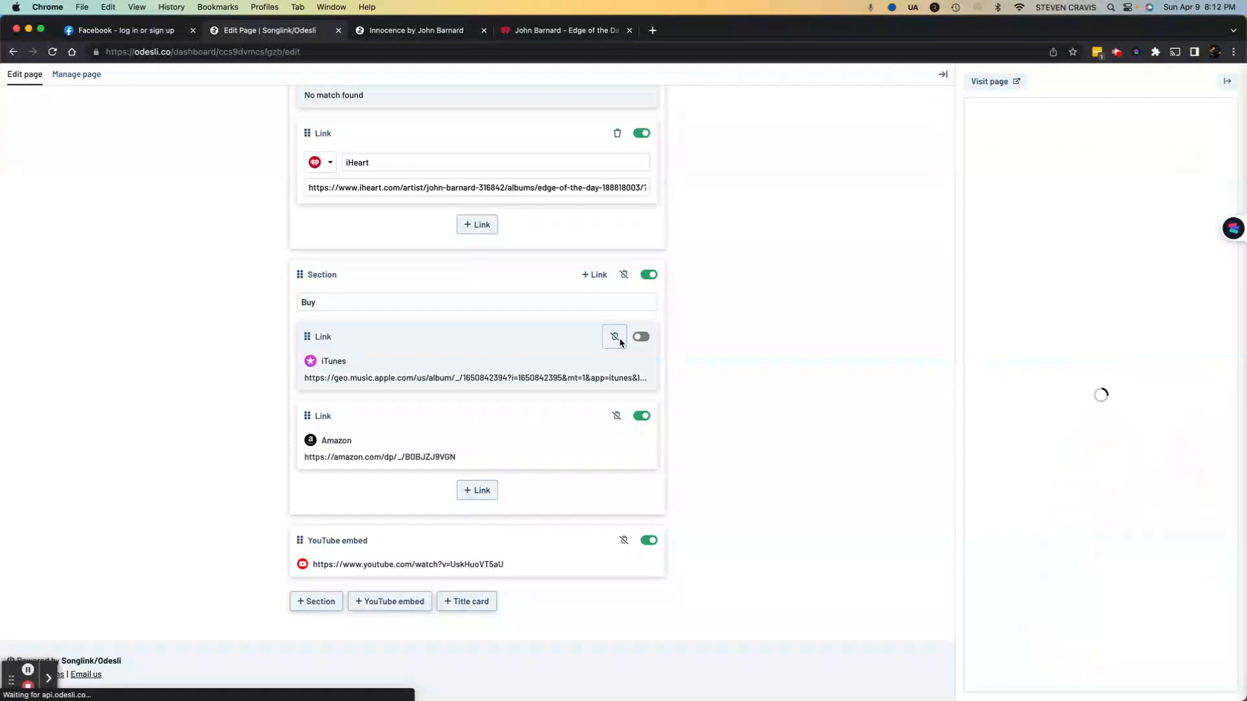
{"action": "left_click", "coordinate": [616, 337]}
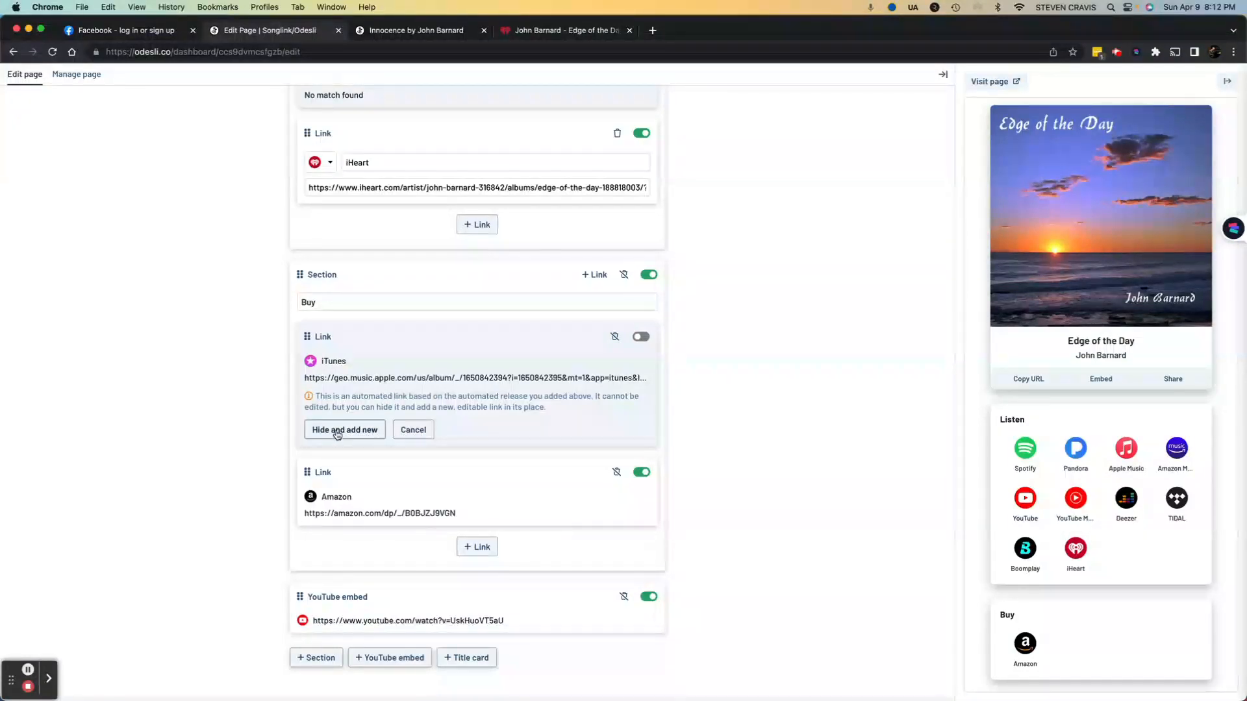
{"action": "left_click", "coordinate": [415, 431]}
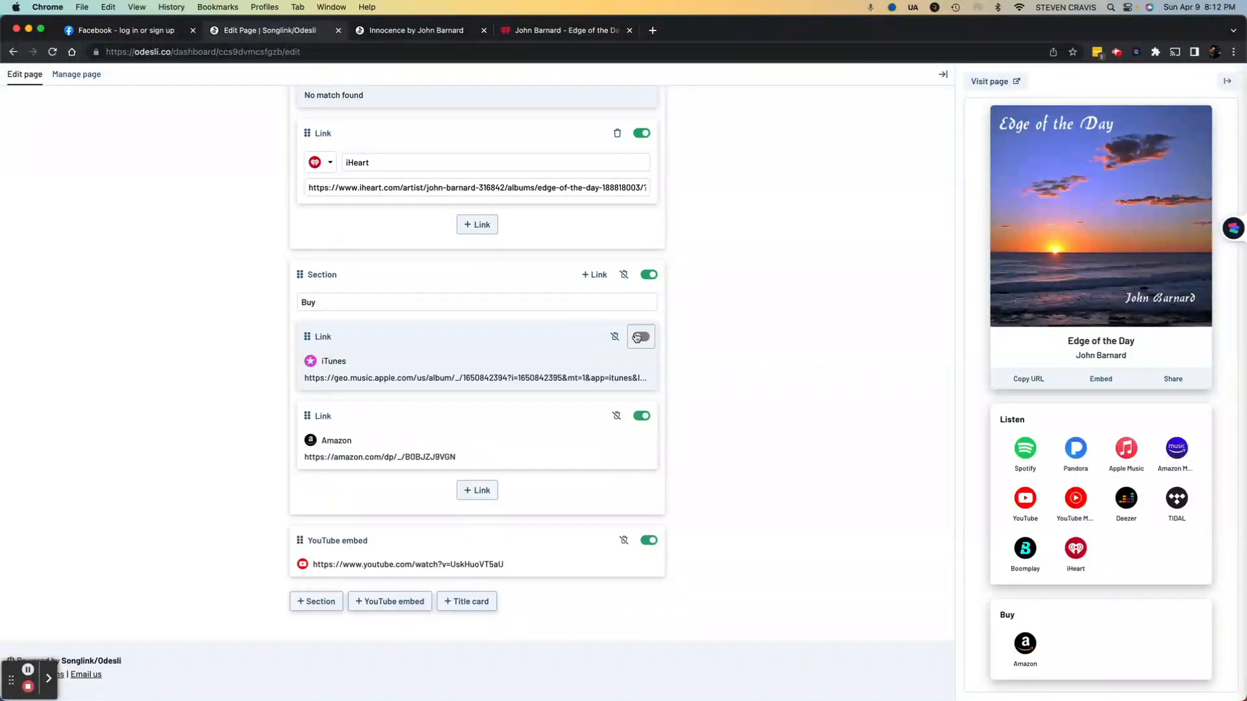
{"action": "left_click", "coordinate": [640, 338]}
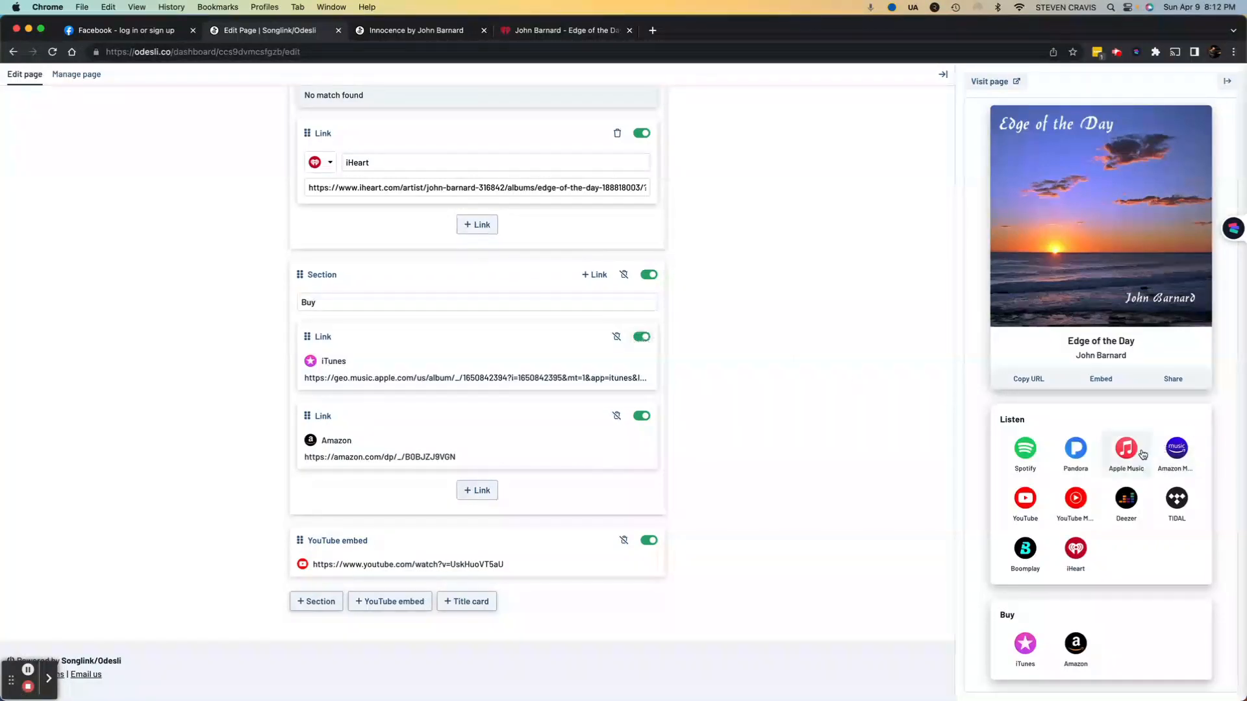
Narrow the Odesli window to half the screen and switch to the Google Docs list of new short URLs beside it
{"action": "scroll", "coordinate": [747, 468], "scroll_direction": "up", "scroll_amount": 1}
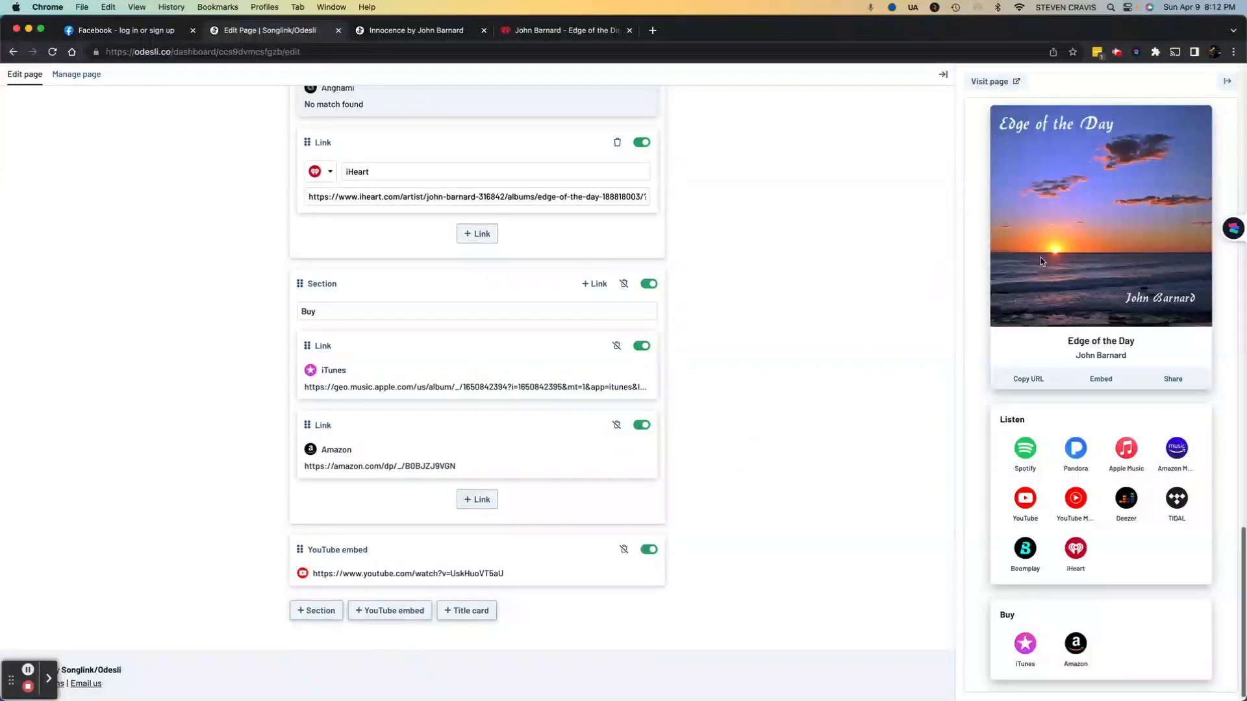
{"action": "scroll", "coordinate": [935, 177], "scroll_direction": "up", "scroll_amount": 1}
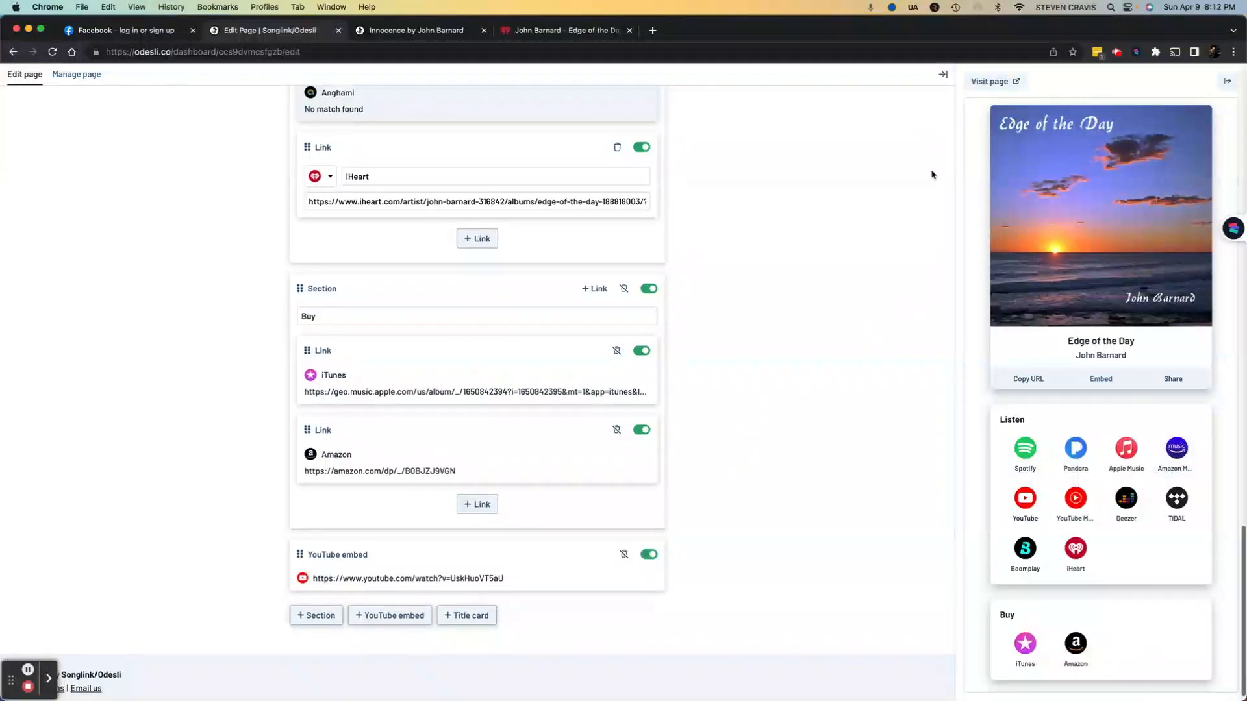
{"action": "scroll", "coordinate": [676, 205], "scroll_direction": "up", "scroll_amount": 5}
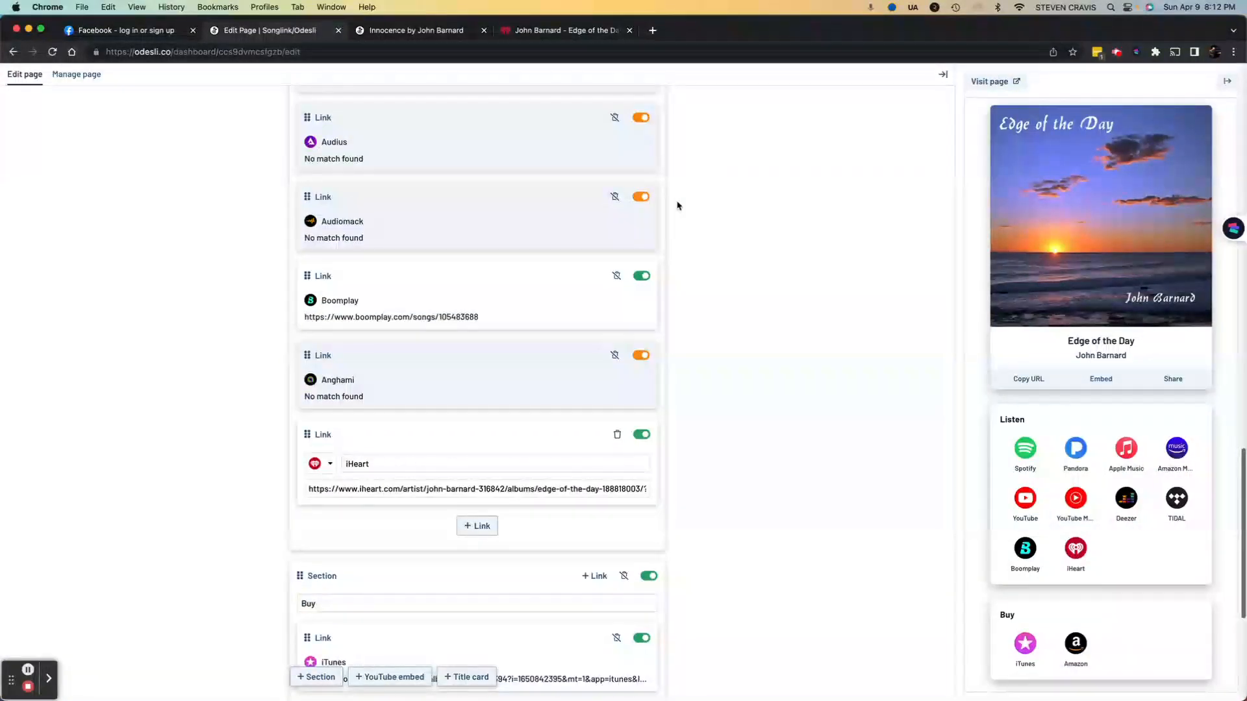
{"action": "scroll", "coordinate": [677, 205], "scroll_direction": "up", "scroll_amount": 15}
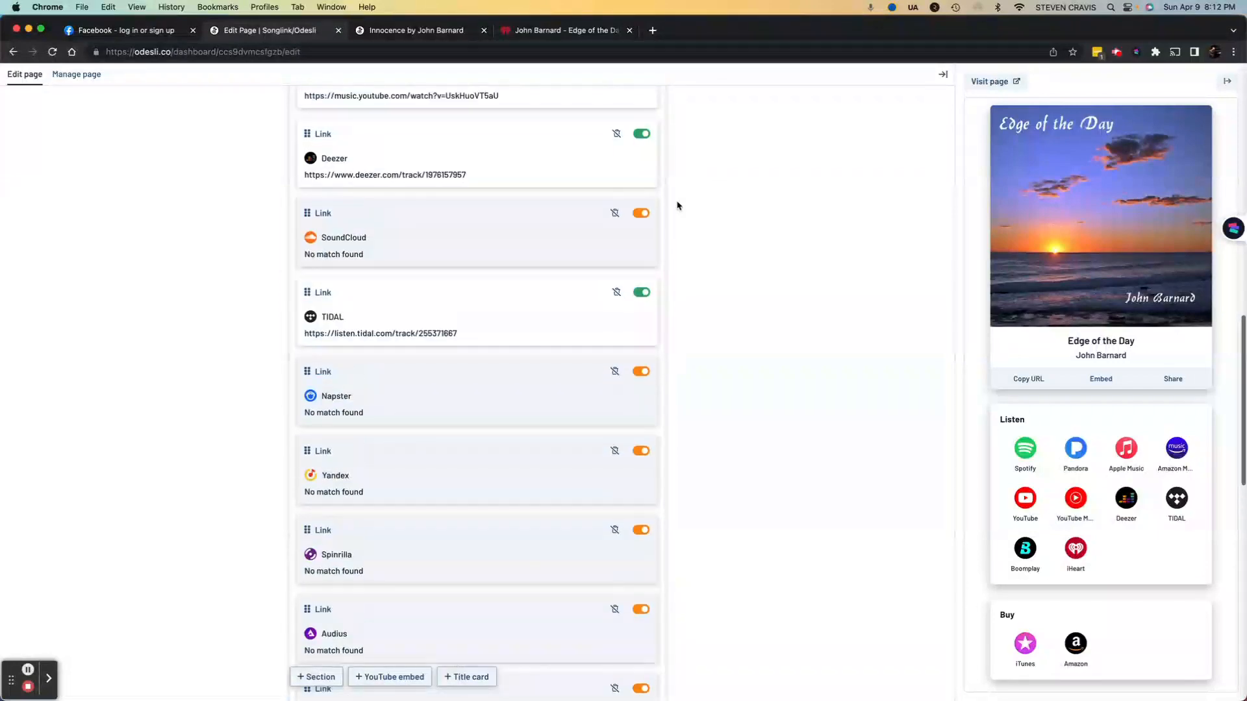
{"action": "scroll", "coordinate": [677, 206], "scroll_direction": "up", "scroll_amount": 3}
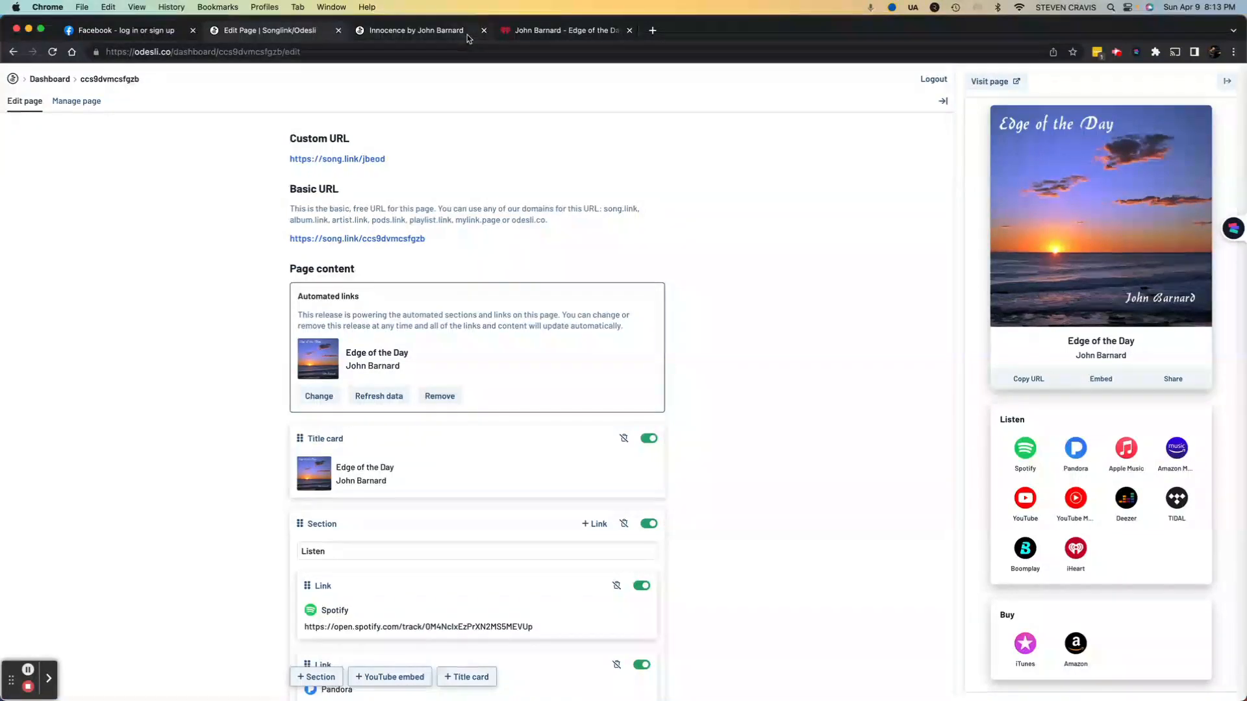
{"action": "left_click_drag", "start_coordinate": [1245, 46], "coordinate": [595, 65]}
{"action": "left_click", "coordinate": [875, 264]}
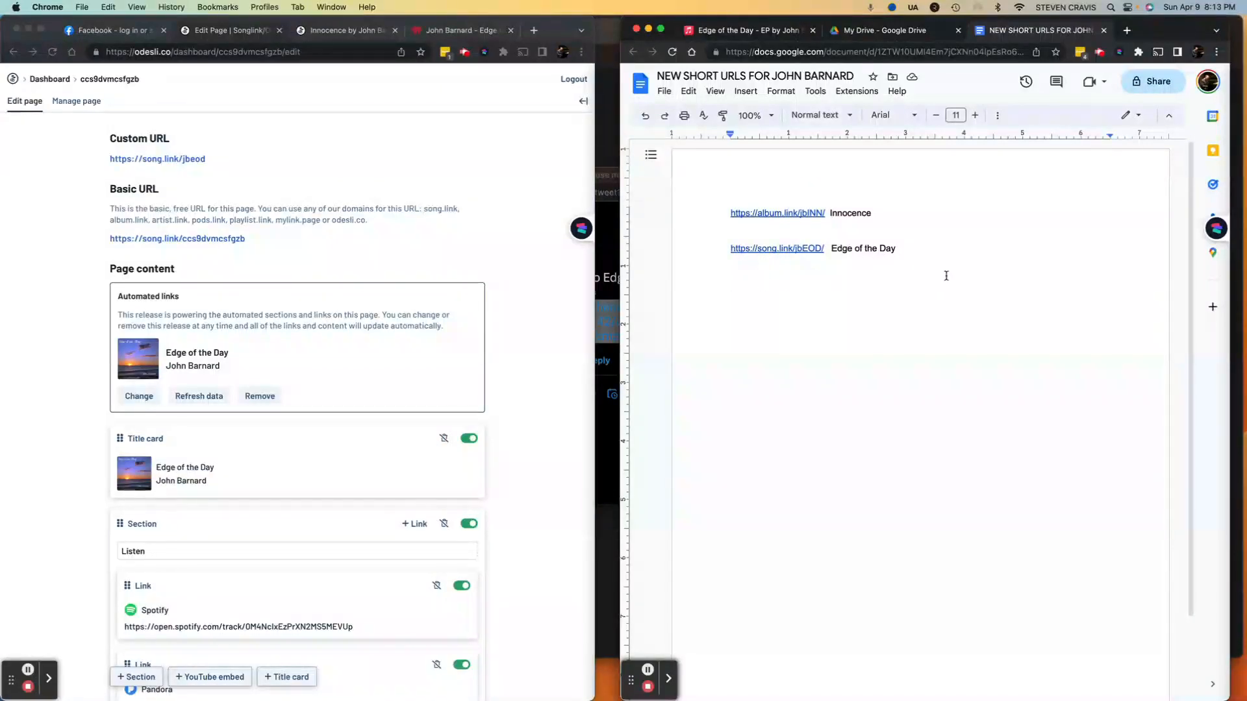
{"action": "scroll", "coordinate": [948, 268], "scroll_direction": "down", "scroll_amount": 1}
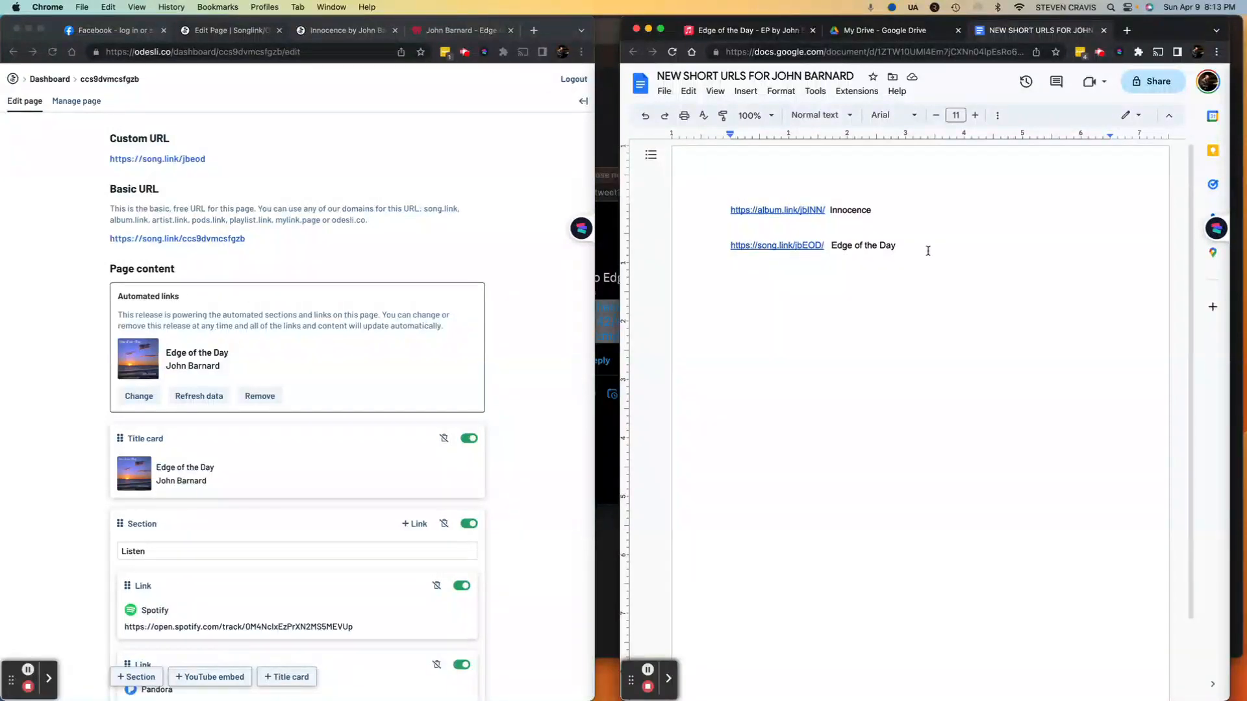